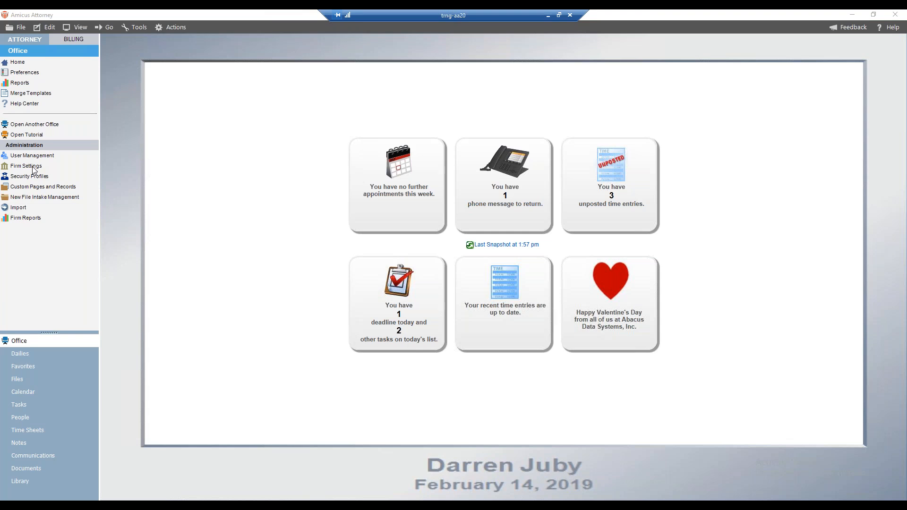
Step: Open the firm-wide document management and location settings under Firm Settings
left_click(29, 169)
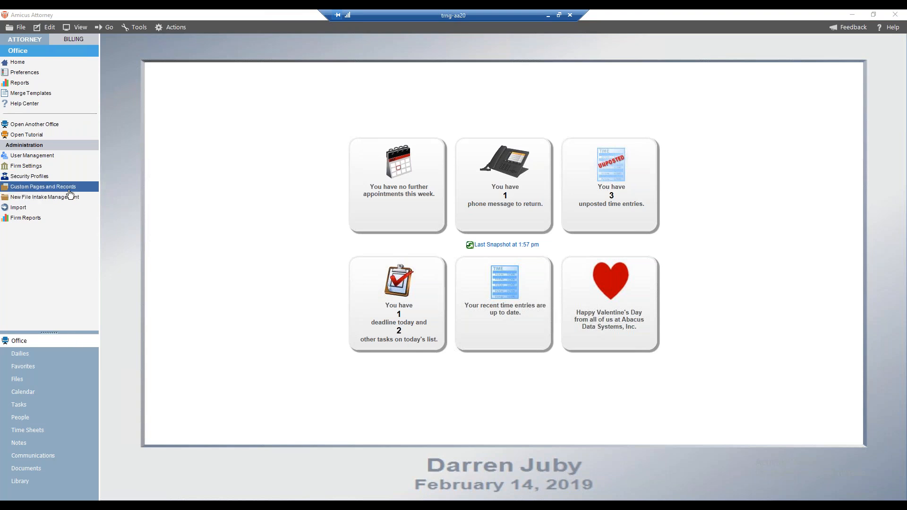
left_click(45, 168)
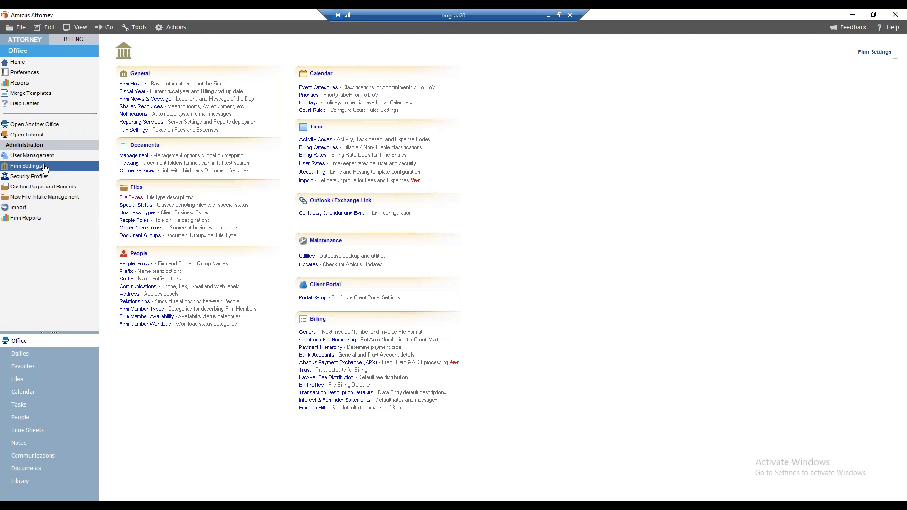
left_click(69, 159)
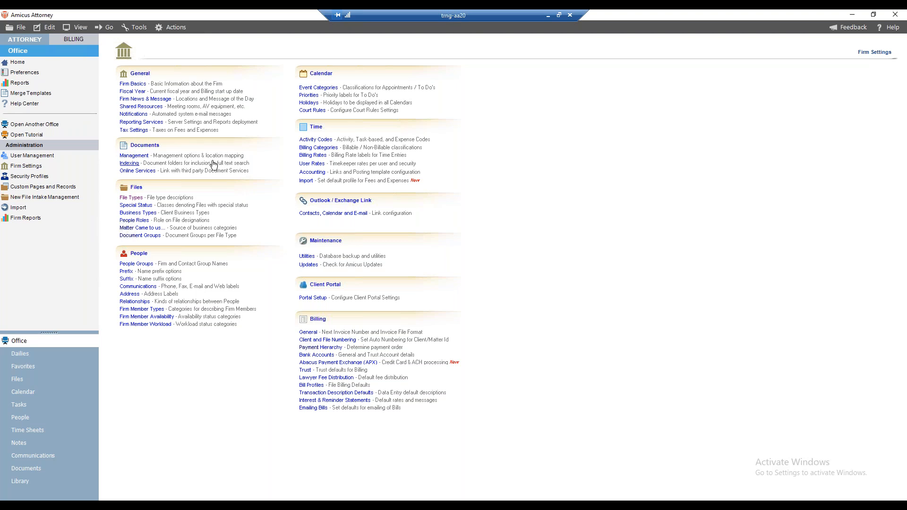
left_click(136, 157)
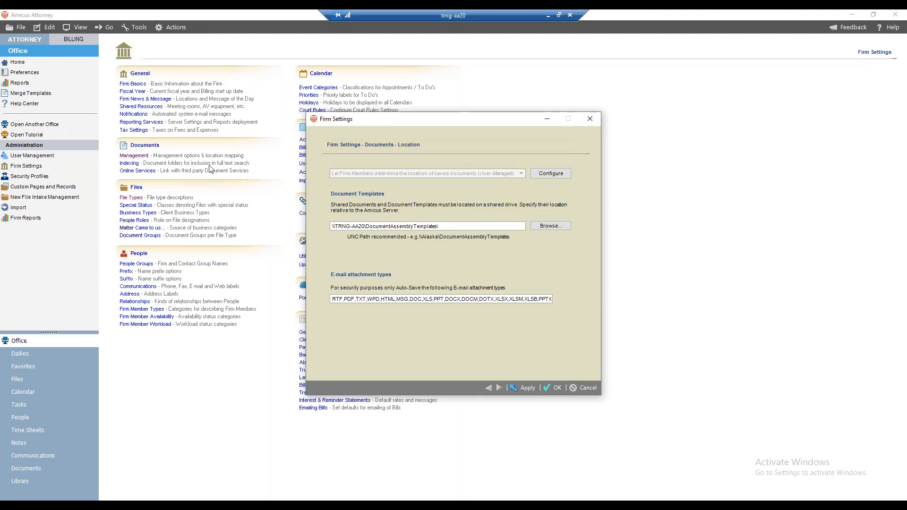
left_click_drag(350, 124, 151, 95)
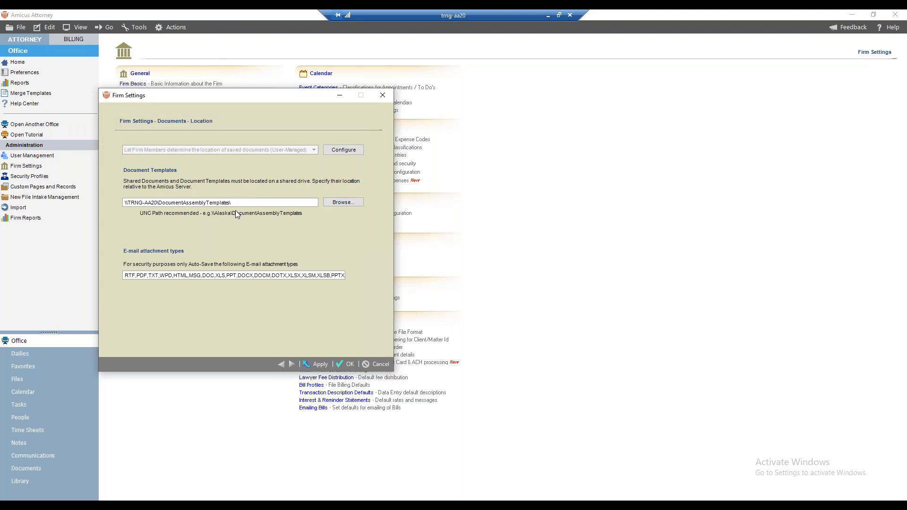
Step: Choose the DocumentAssemblyTemplates folder on TRNG-AA20 as the document templates location, and close the settings without saving
left_click(336, 203)
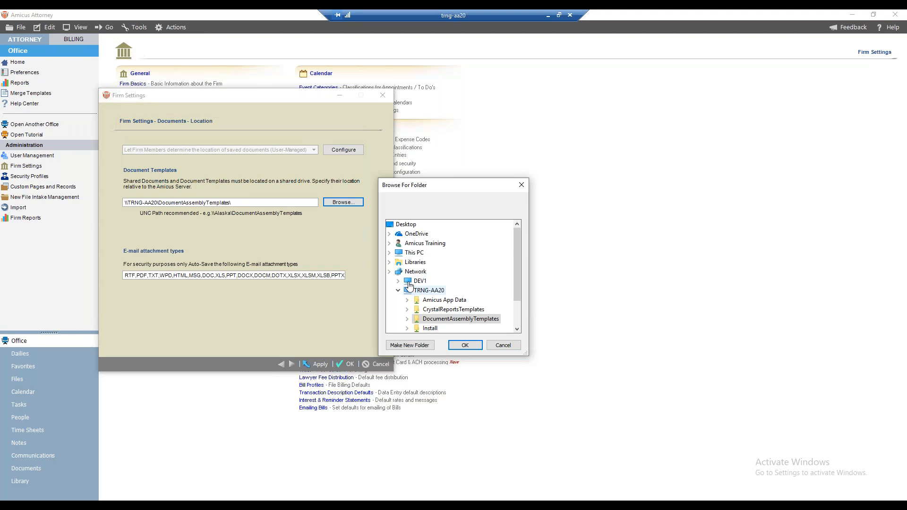
scroll(419, 288, "down", 1)
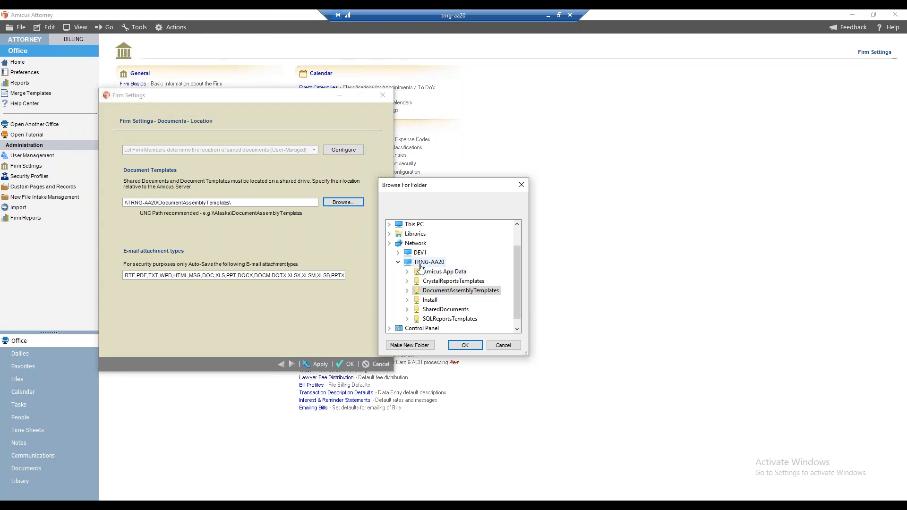
double_click(454, 291)
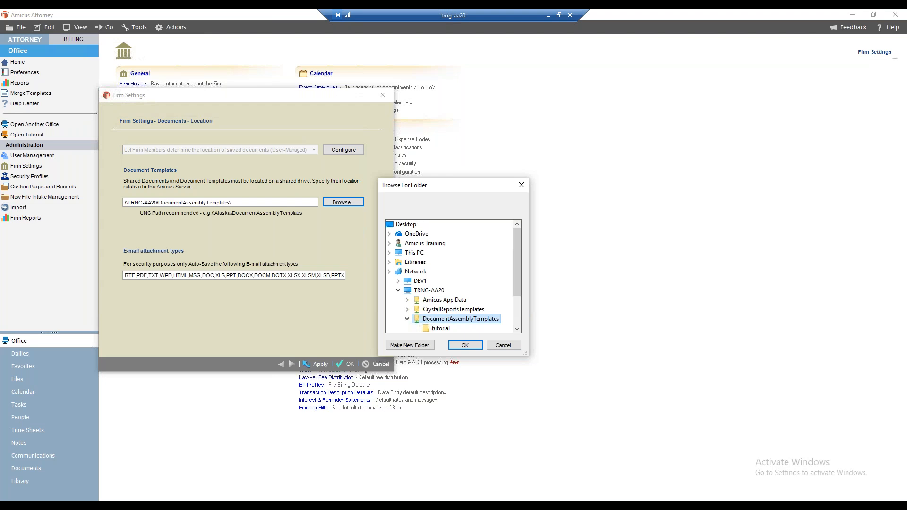
left_click(465, 344)
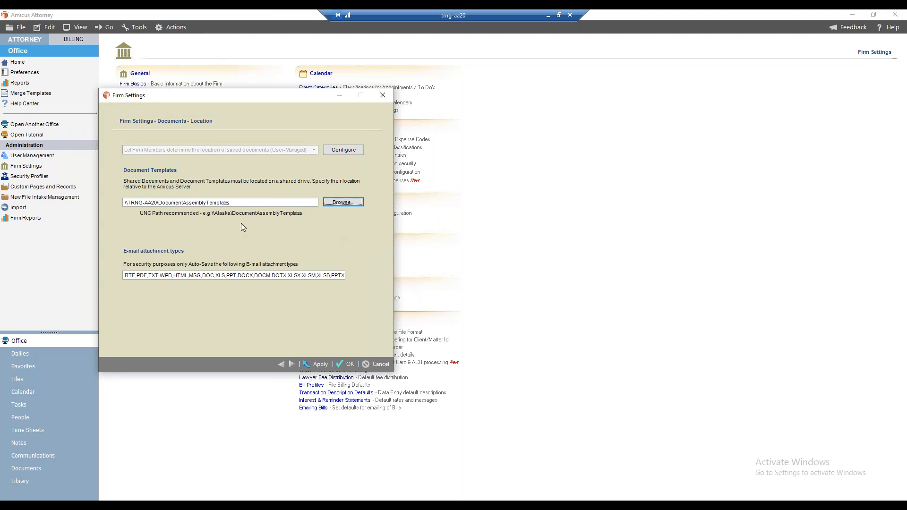
double_click(254, 203)
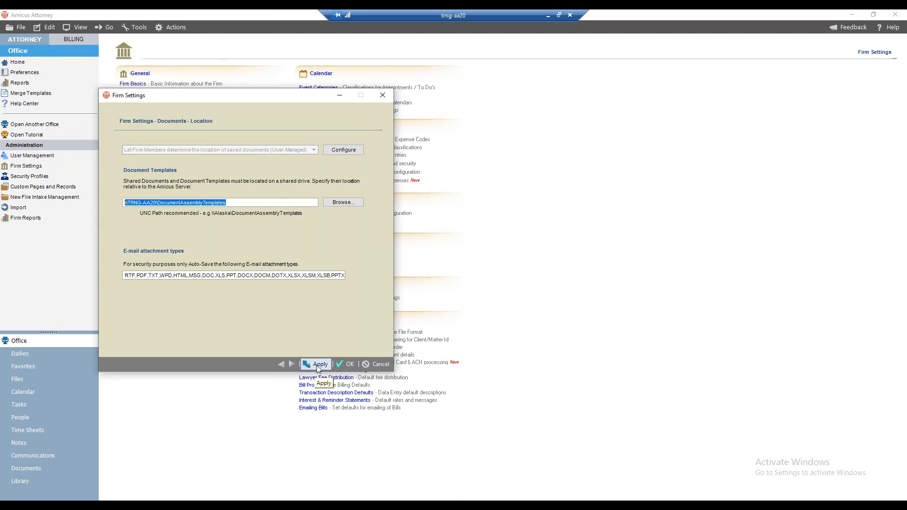
left_click(367, 364)
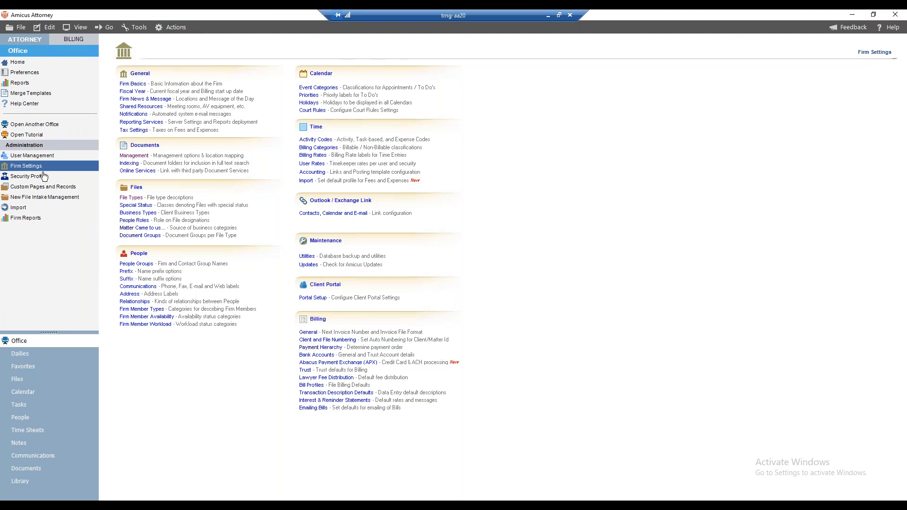
Step: Reopen the firm's document location settings and open a new File Explorer window
left_click(132, 156)
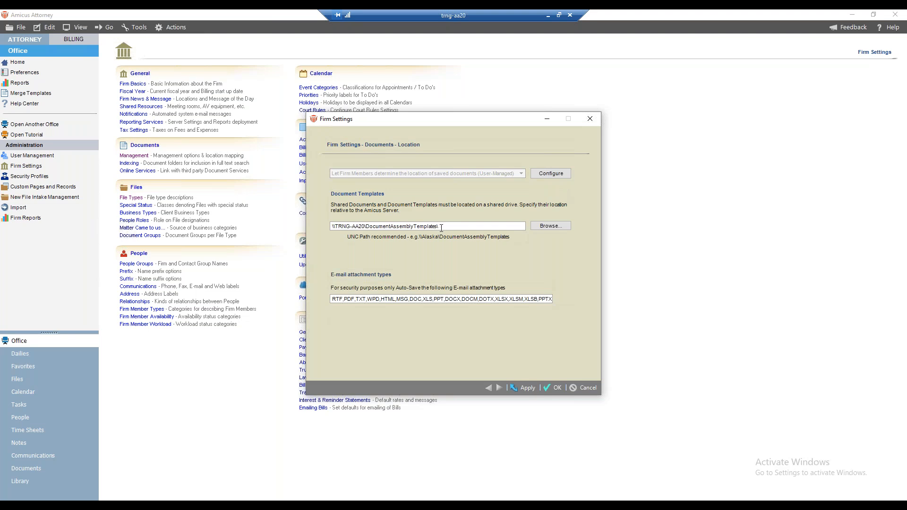
left_click(229, 499)
right_click(267, 506)
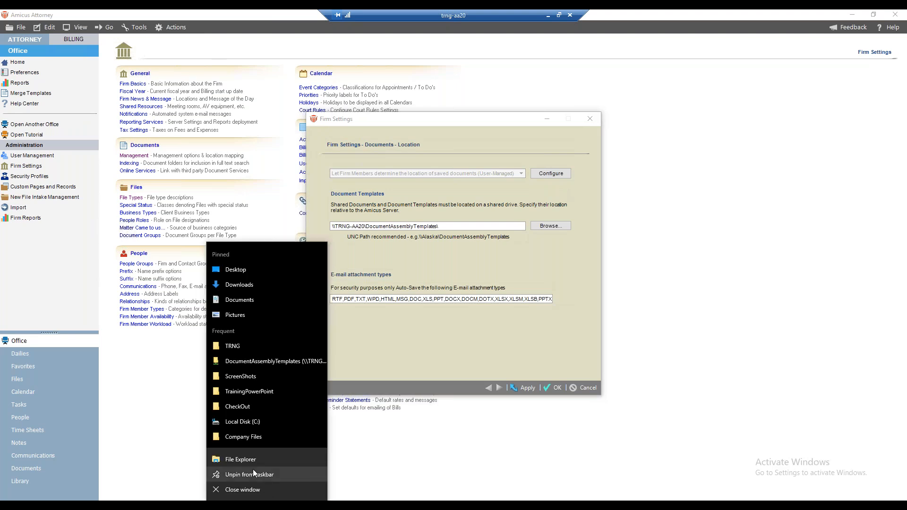
left_click(246, 457)
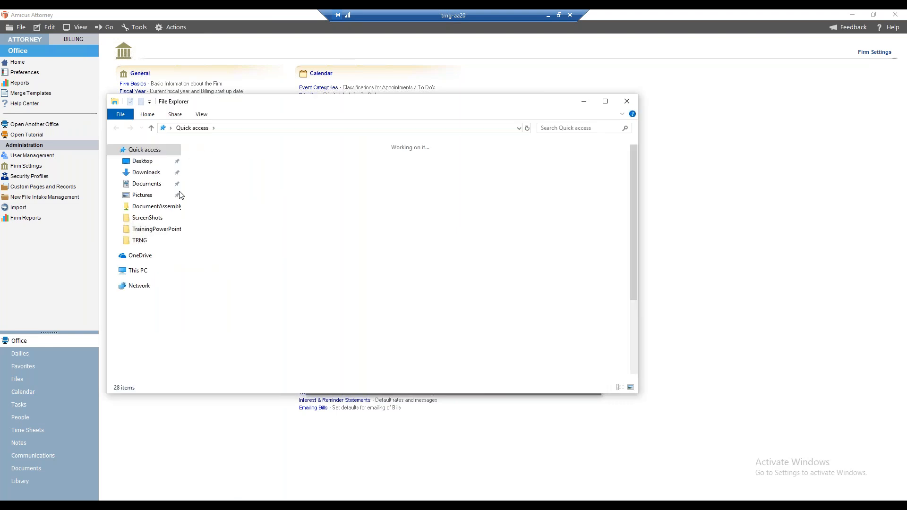
Step: Open the DocumentAssemblyTemplates folder inside Amicus\Amicus Attorney Server on Local Disk (C:)
left_click(138, 271)
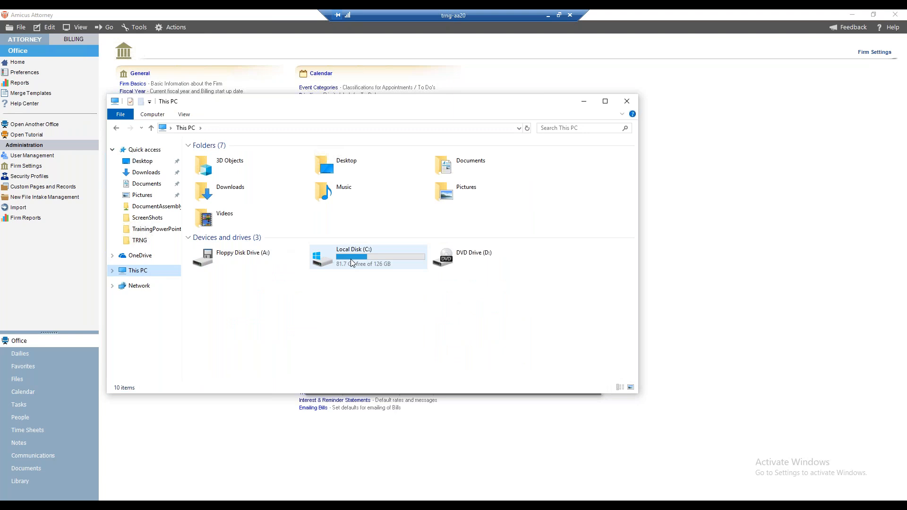
double_click(352, 262)
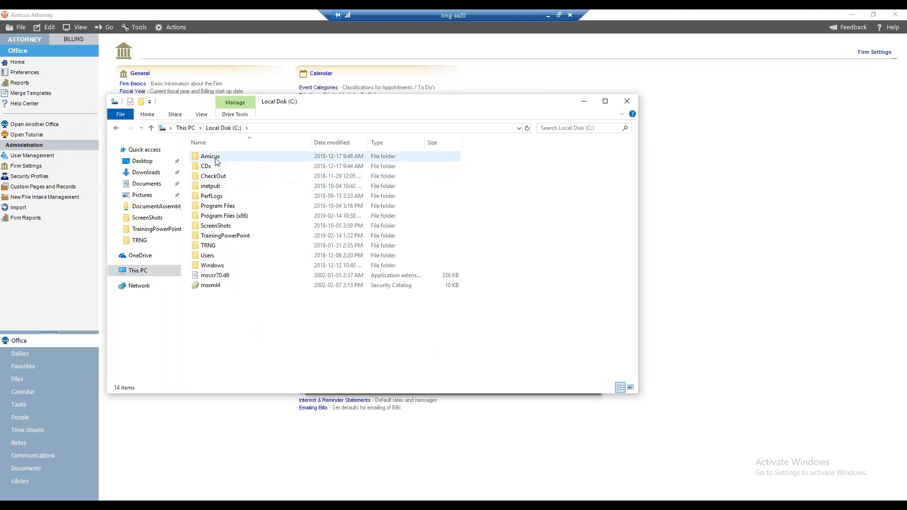
double_click(220, 162)
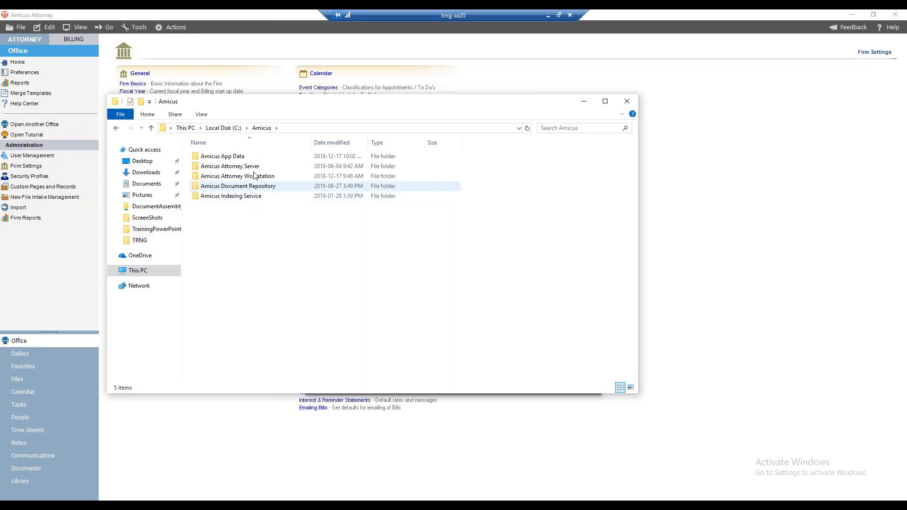
double_click(243, 167)
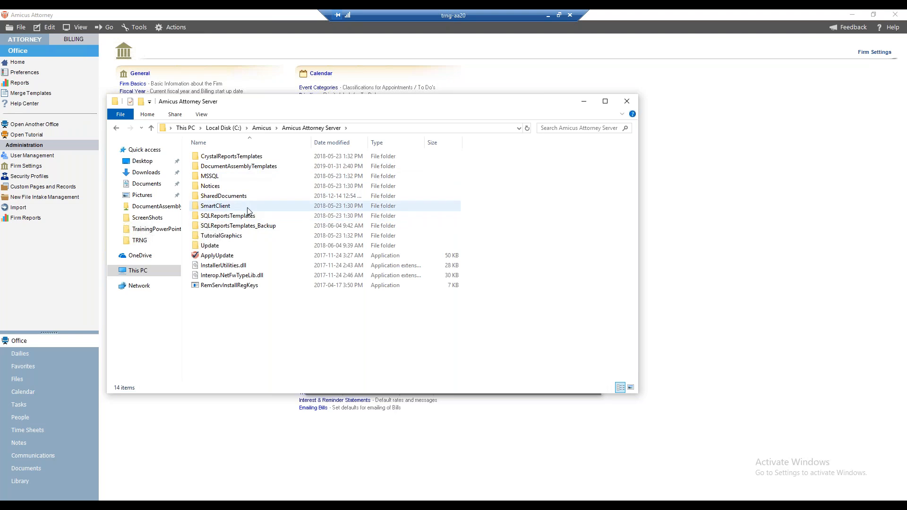
double_click(249, 168)
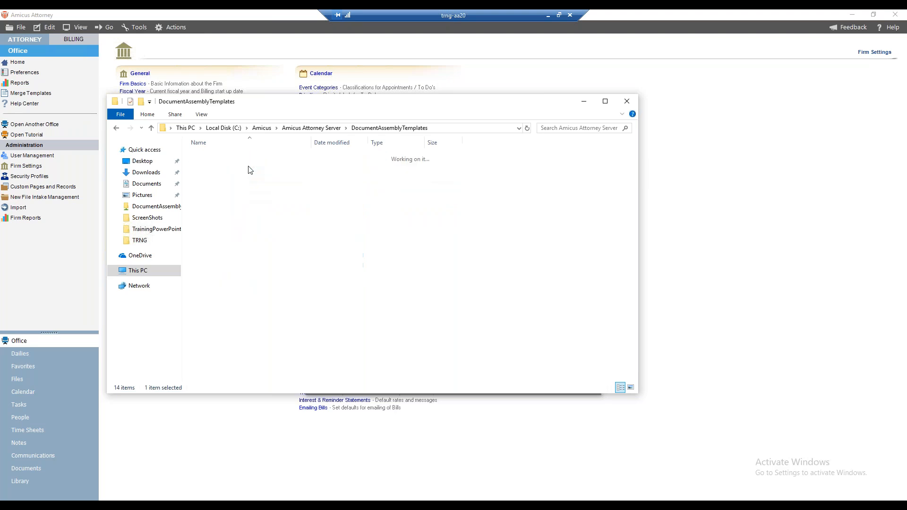
Step: Look through the template files in DocumentAssemblyTemplates and return to the Amicus Attorney Server folder
scroll(263, 276, "down", 2)
scroll(263, 277, "down", 20)
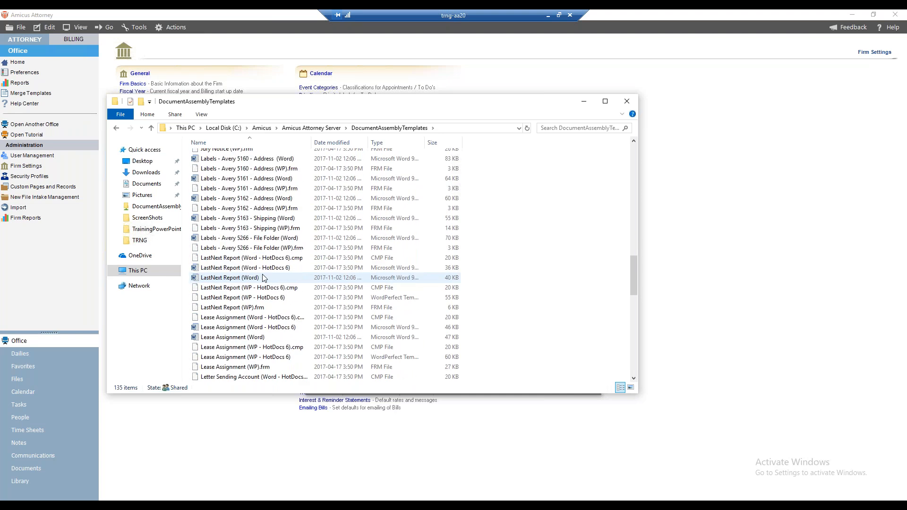
scroll(263, 277, "down", 14)
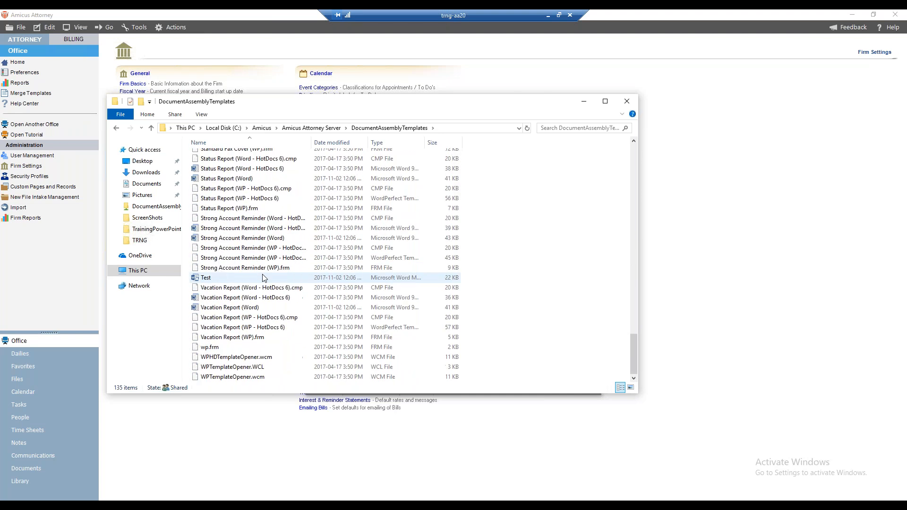
scroll(263, 278, "up", 20)
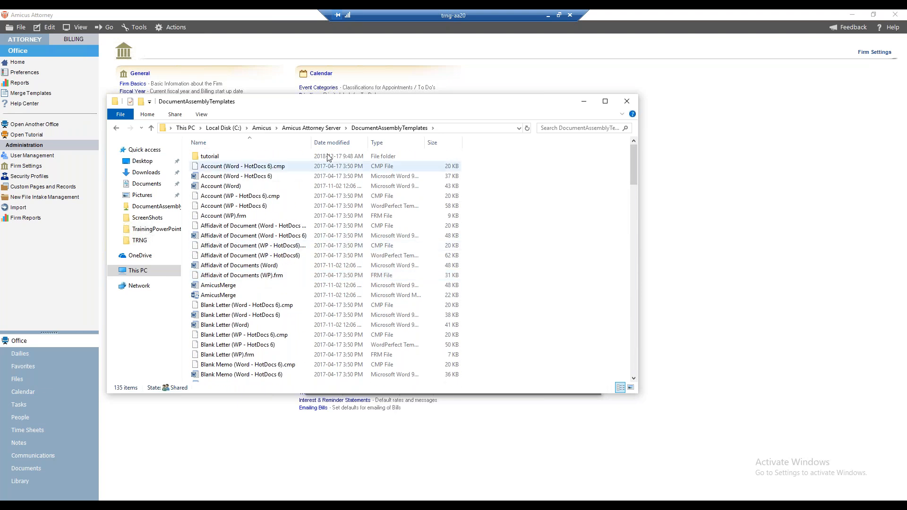
left_click(316, 129)
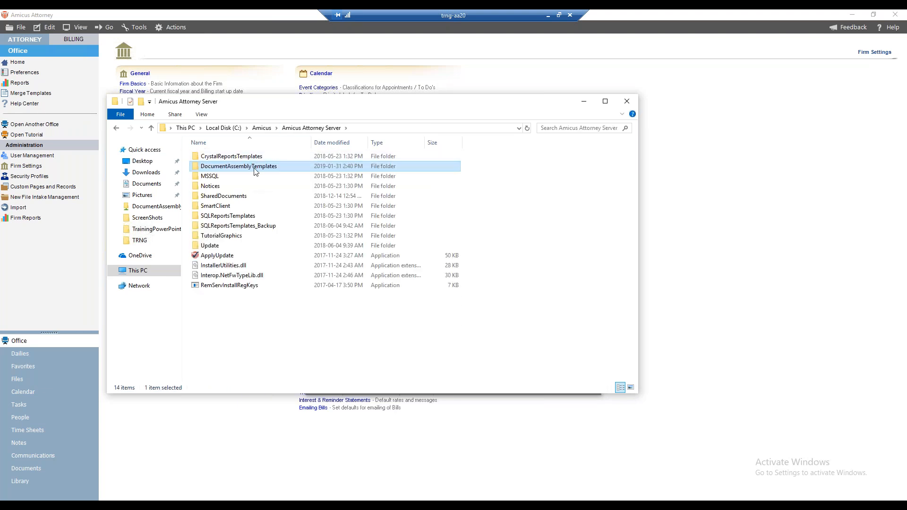
Step: Minimize the File Explorer window and dismiss the Firm Settings dialog without saving
left_click(585, 102)
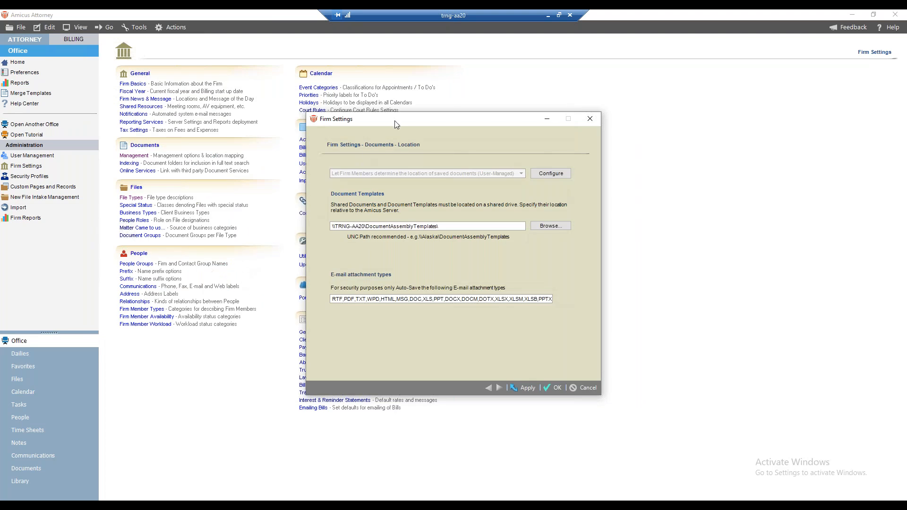
left_click_drag(396, 121, 229, 104)
left_click(383, 374)
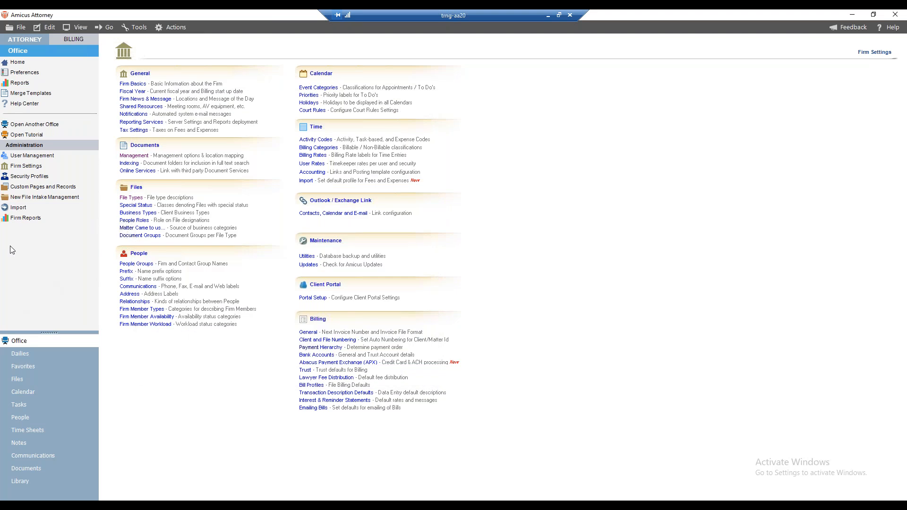
Step: Return to the Office home view and open the personal Preferences page
left_click(23, 346)
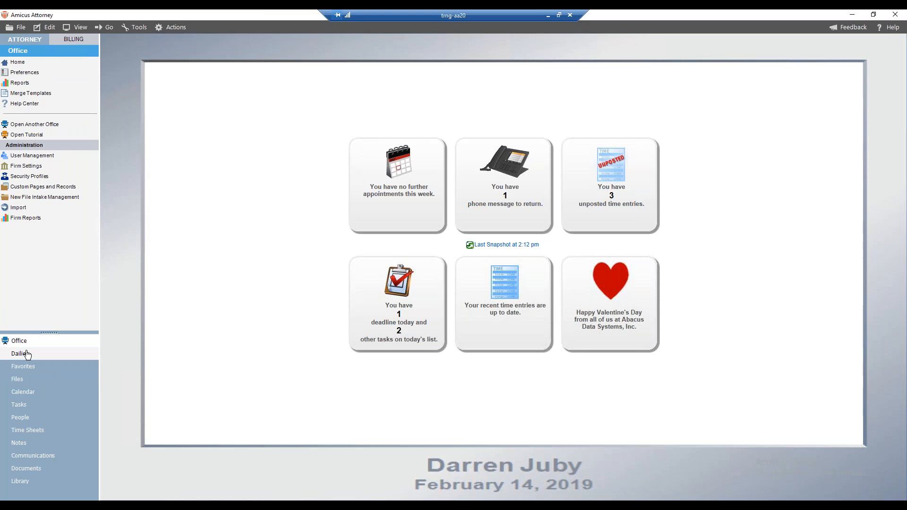
left_click(49, 74)
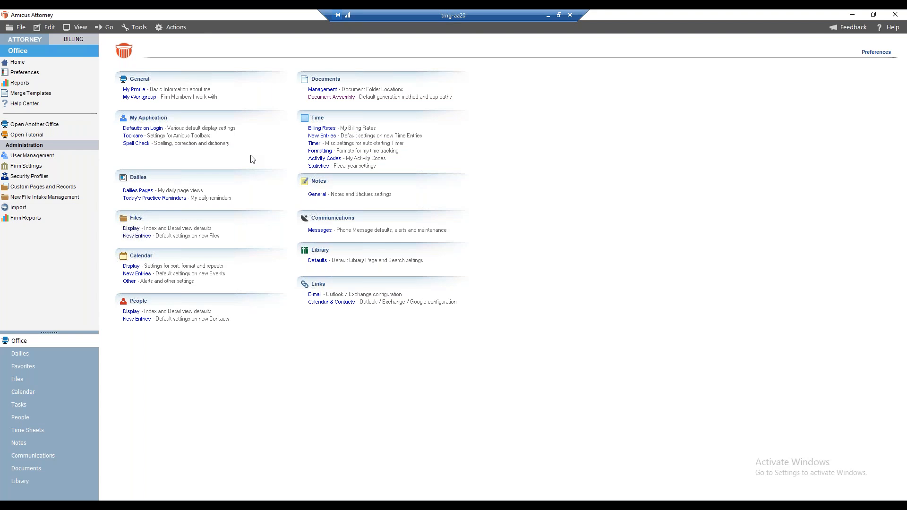
left_click(245, 463)
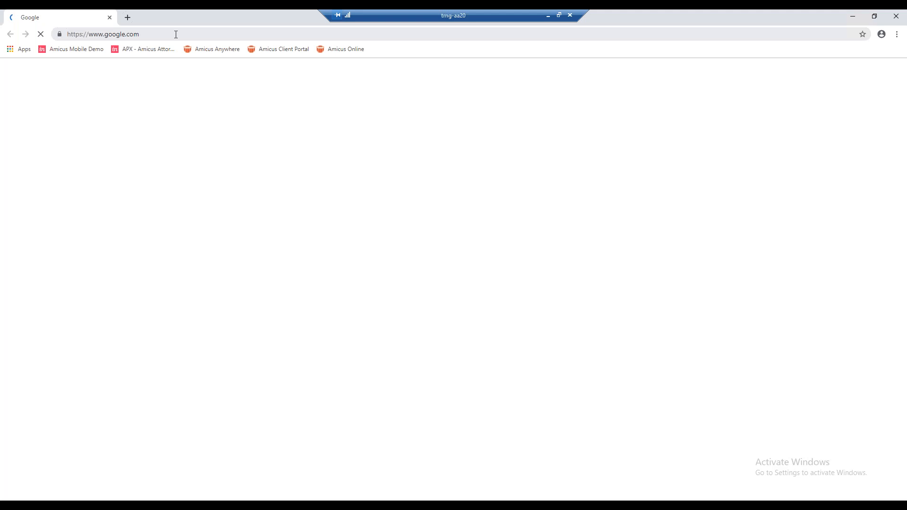
left_click(176, 34)
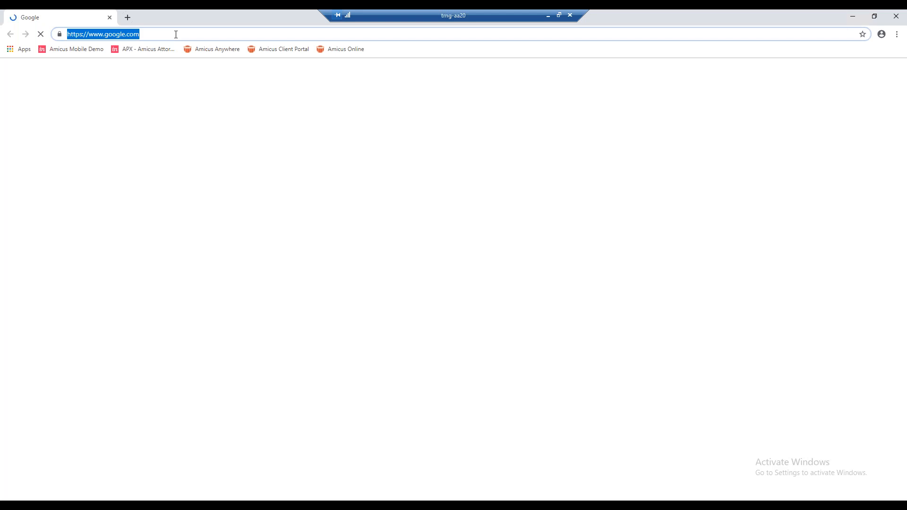
type("www.a")
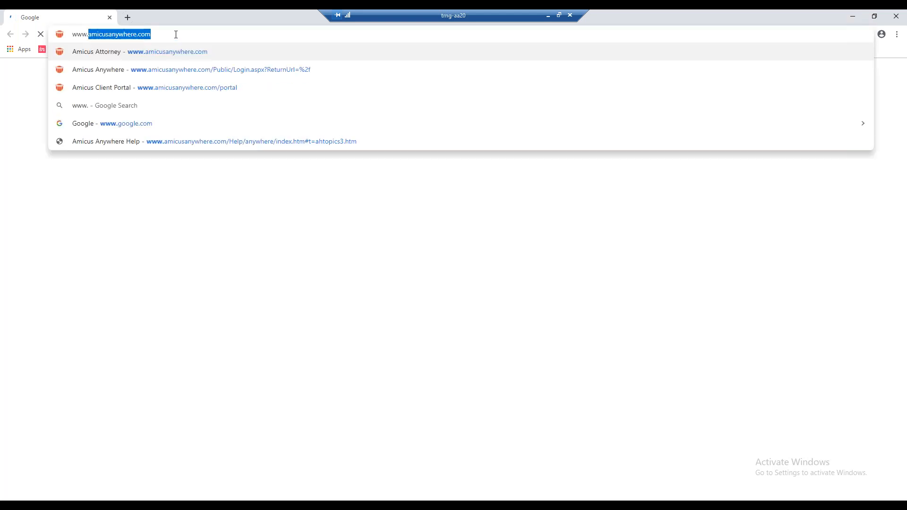
type("bacusnetx.")
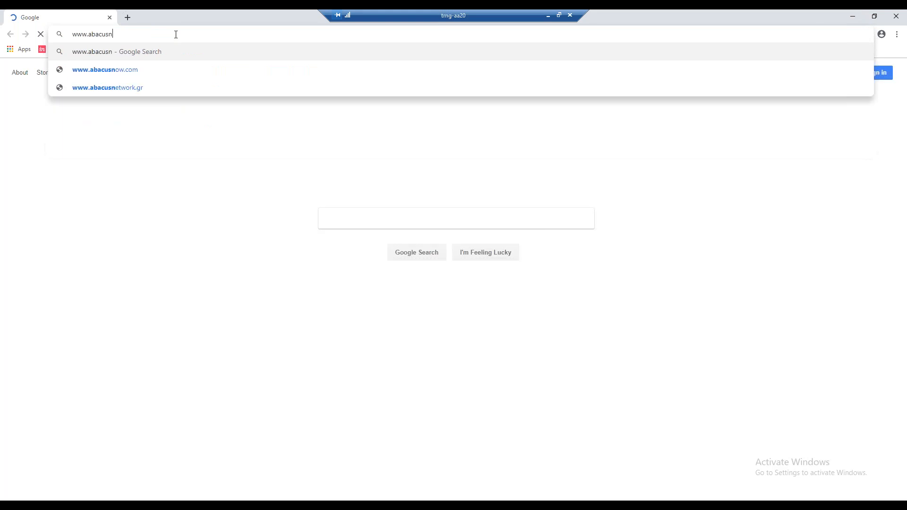
key("BackSpace")
key("BackSpace")
key("BackSpace")
type("xt")
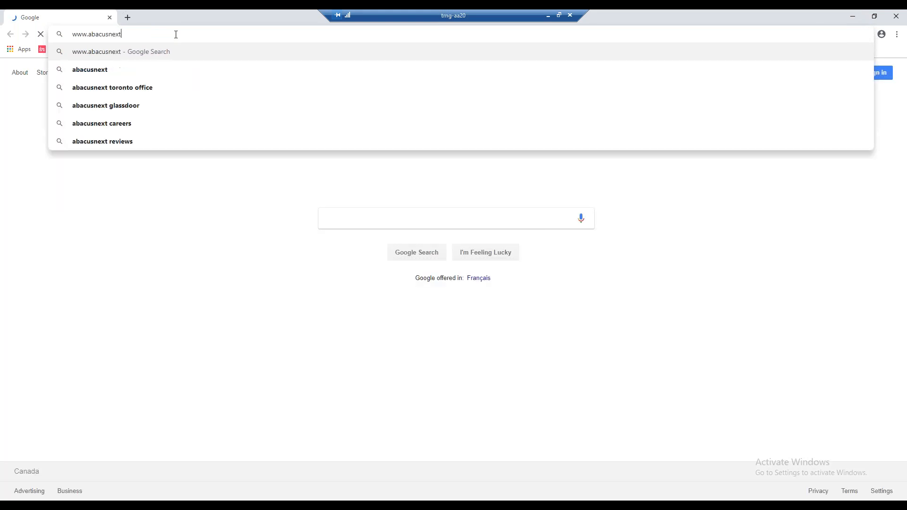
type(".com/")
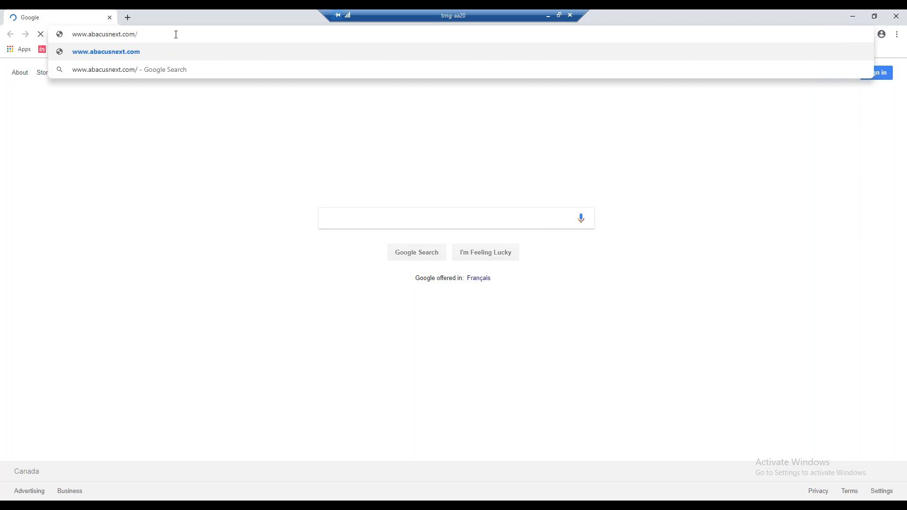
type("amicsu")
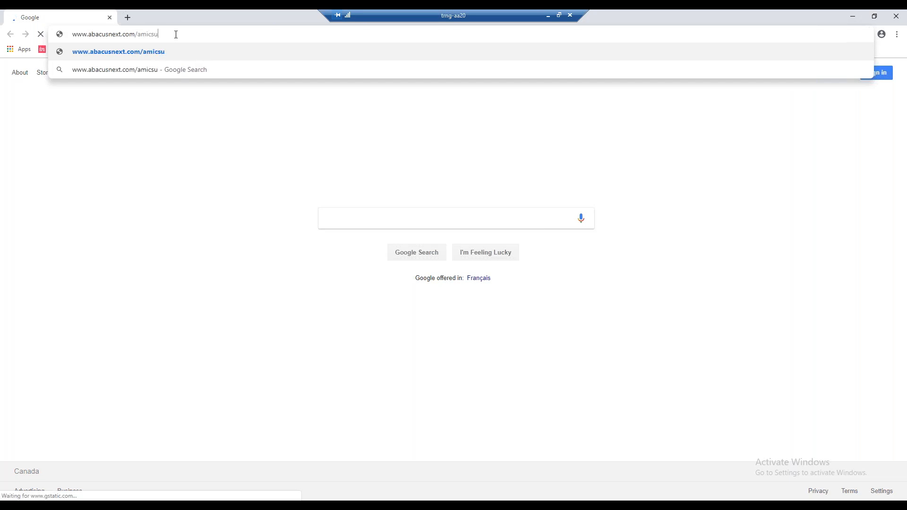
key("BackSpace")
type("us-attoren")
key("BackSpace")
key("BackSpace")
type("ney-technical-resource-guides")
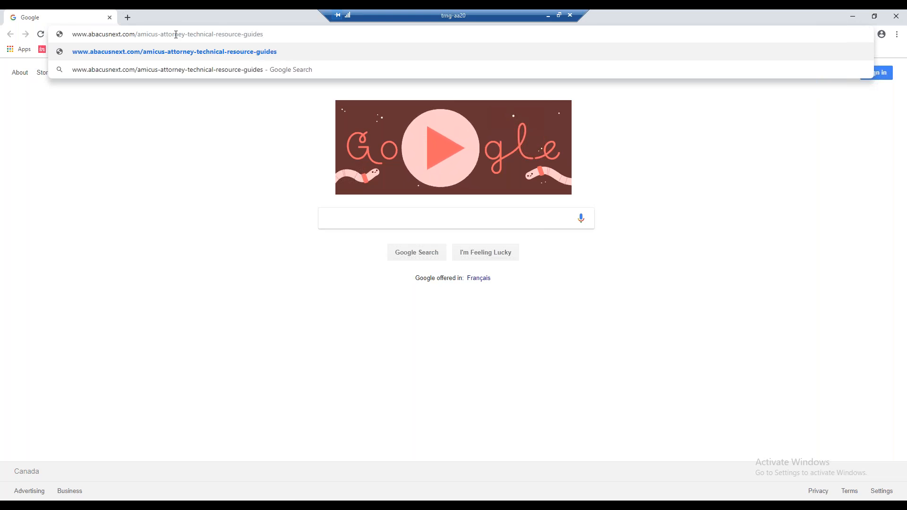
type("-updates")
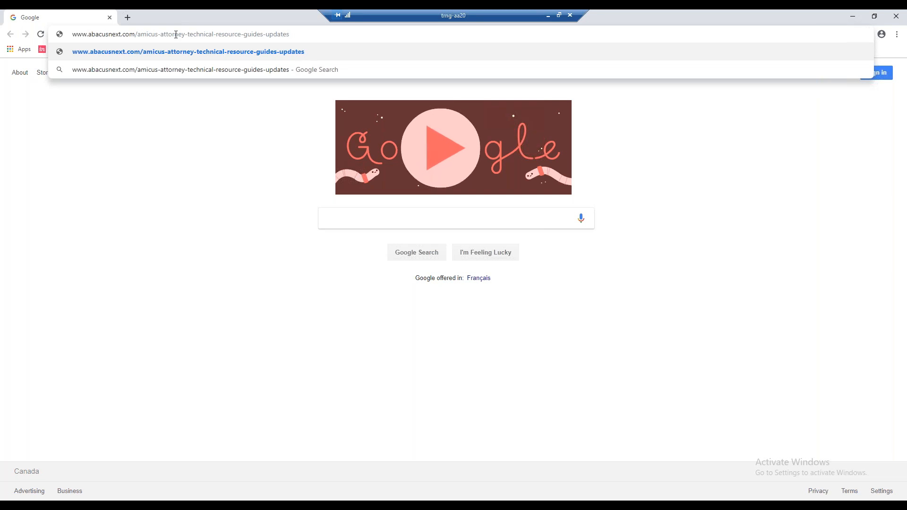
key("Return")
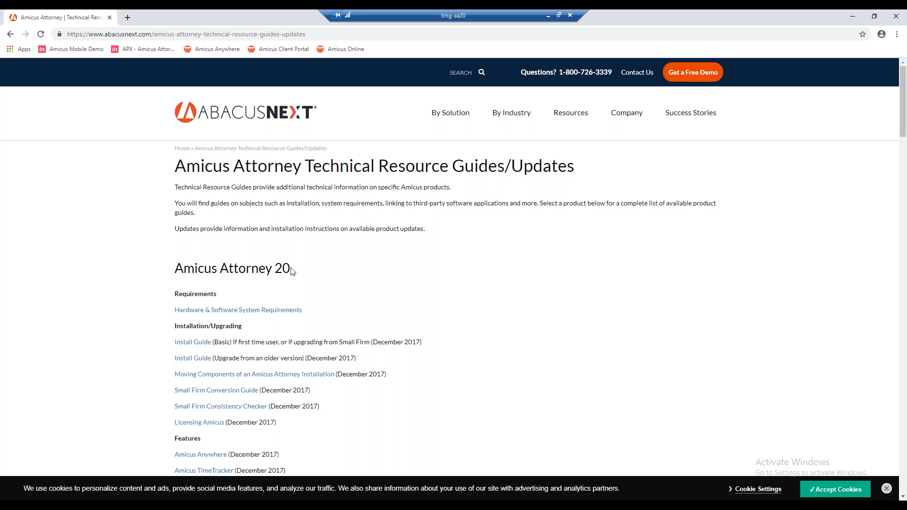
Step: Open the Hardware & Software System Requirements link under Amicus Attorney 20, and return to the guides page to look through its list
left_click(260, 313)
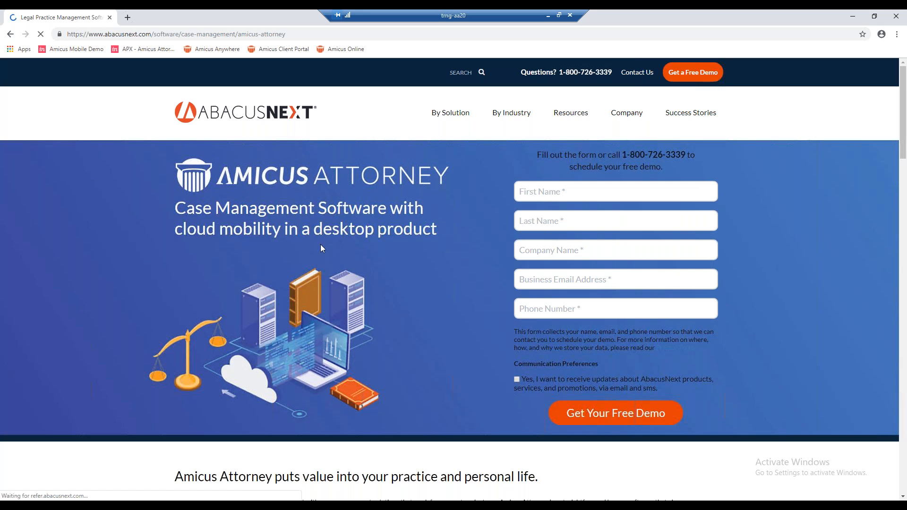
left_click(10, 34)
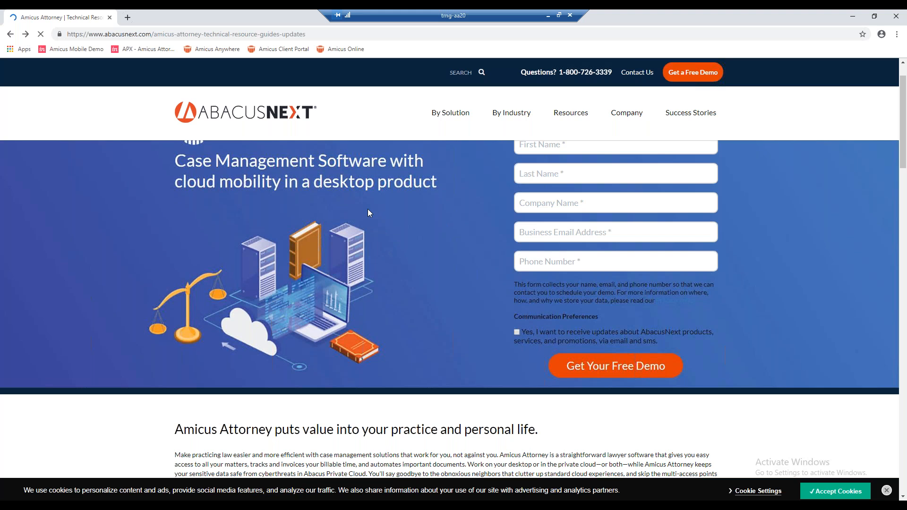
scroll(300, 310, "down", 6)
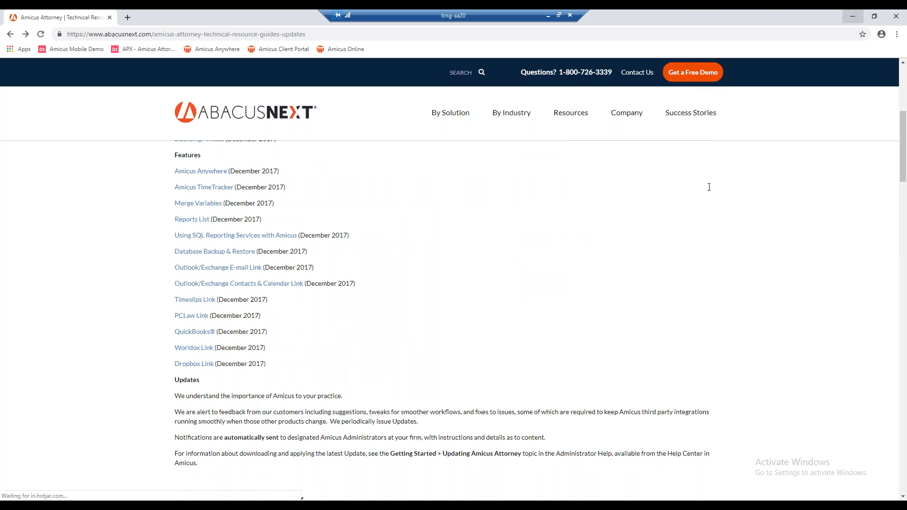
scroll(504, 207, "up", 6)
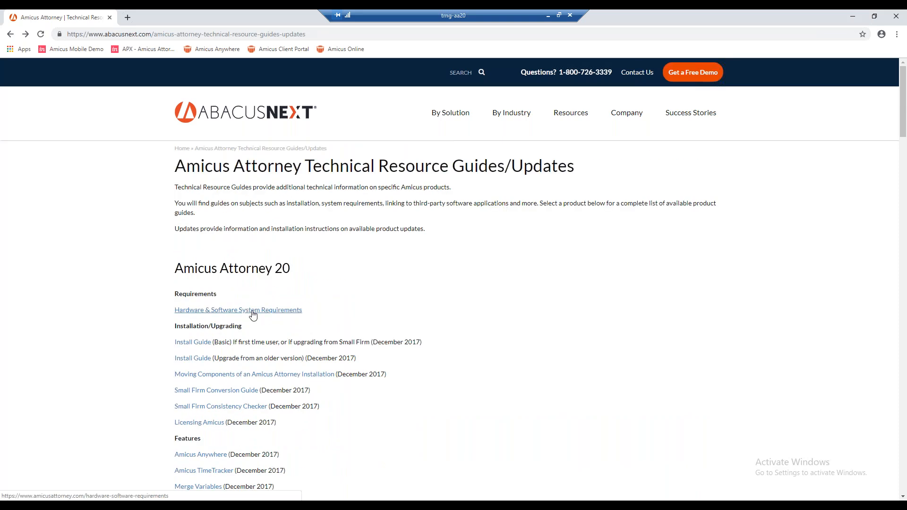
Step: Reopen the Amicus Attorney 20 Hardware & Software System Requirements link and close the browser
left_click(269, 312)
left_click(896, 16)
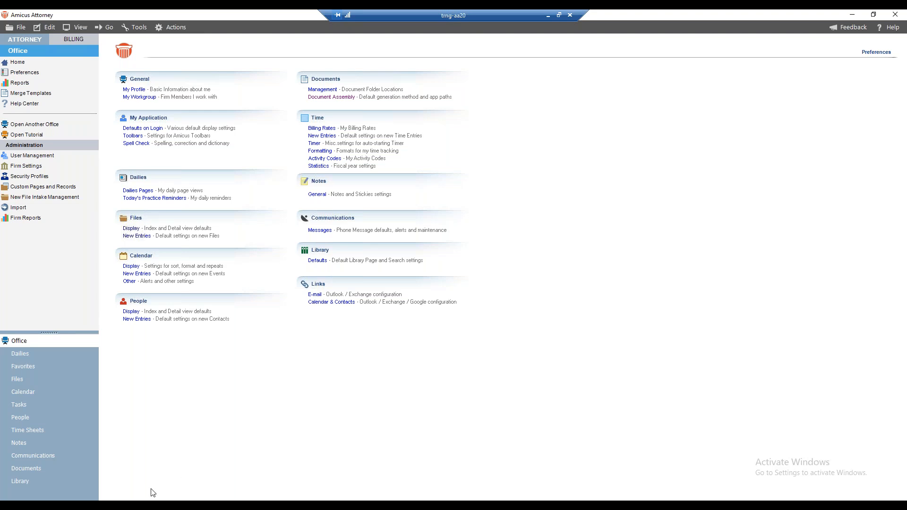
Step: Launch Word 2016 and create a blank document
left_click(153, 506)
left_click(11, 507)
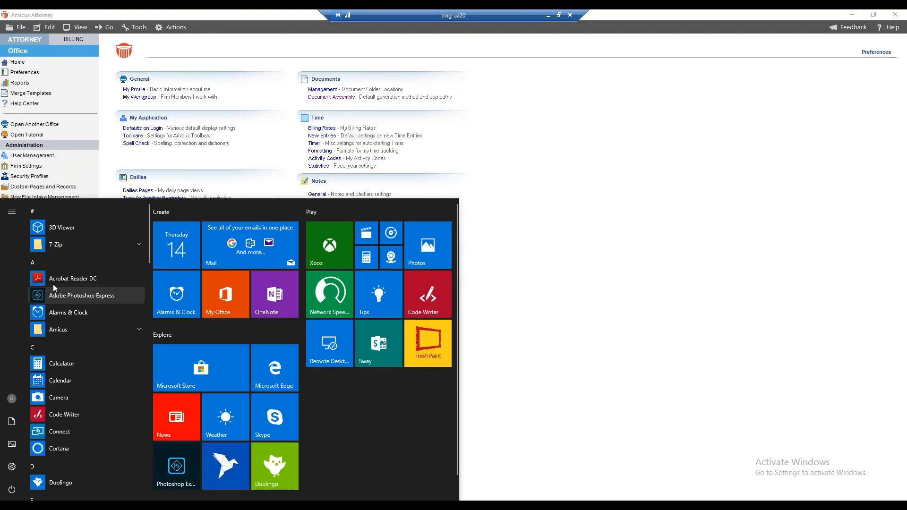
scroll(103, 329, "down", 15)
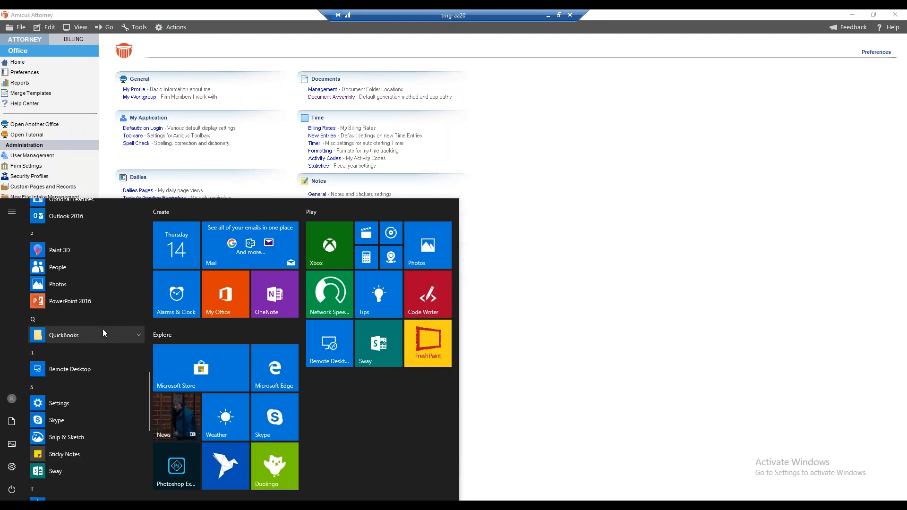
scroll(103, 329, "down", 5)
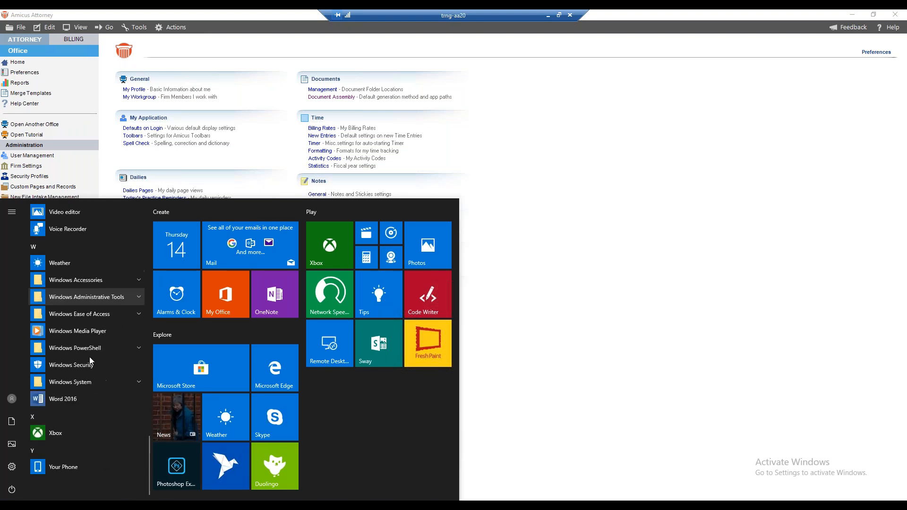
left_click(64, 398)
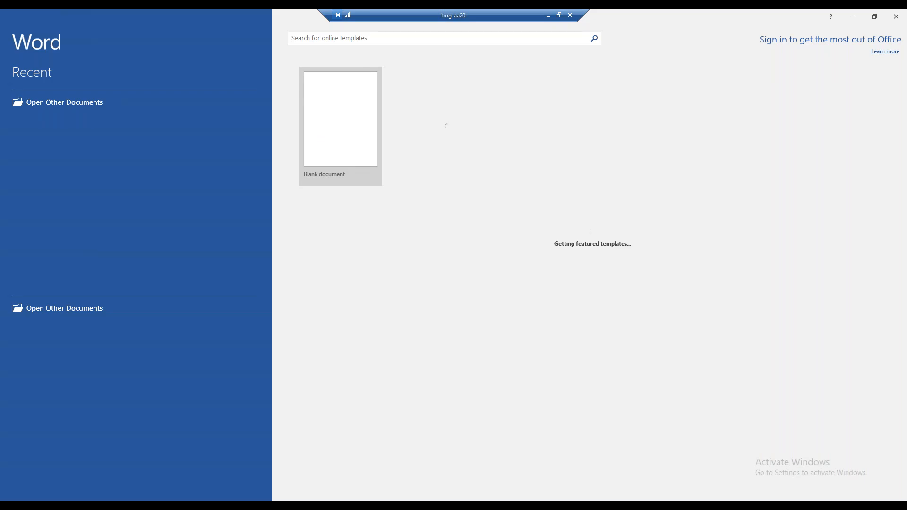
left_click(330, 139)
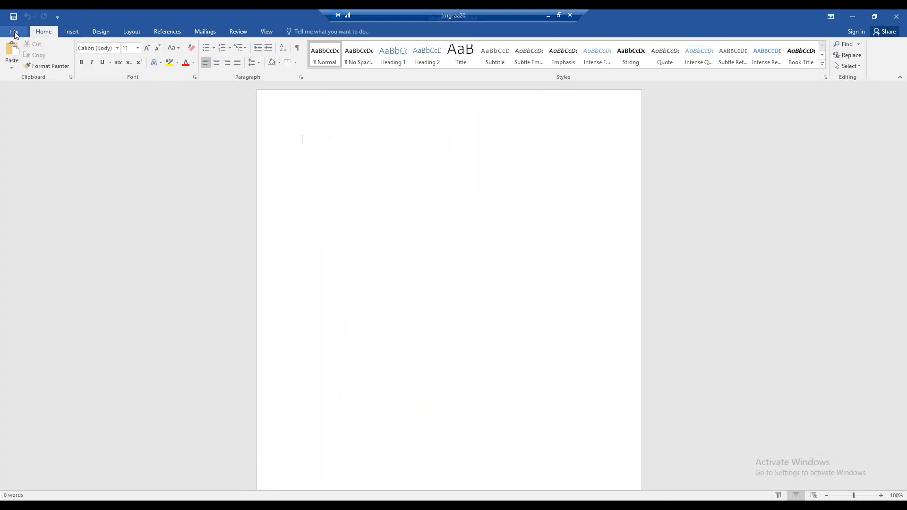
Step: Check the Word version and bit edition in the About Word details of the account page, and return to the document
left_click(15, 33)
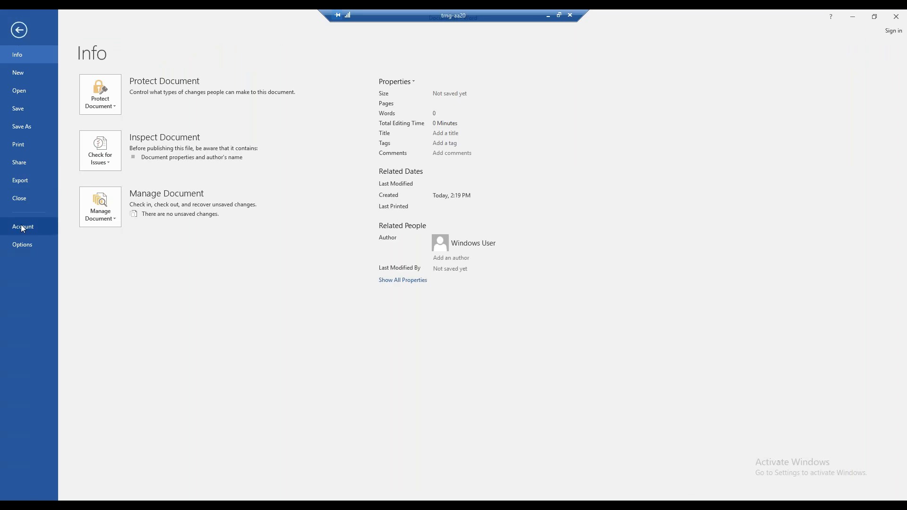
left_click(23, 227)
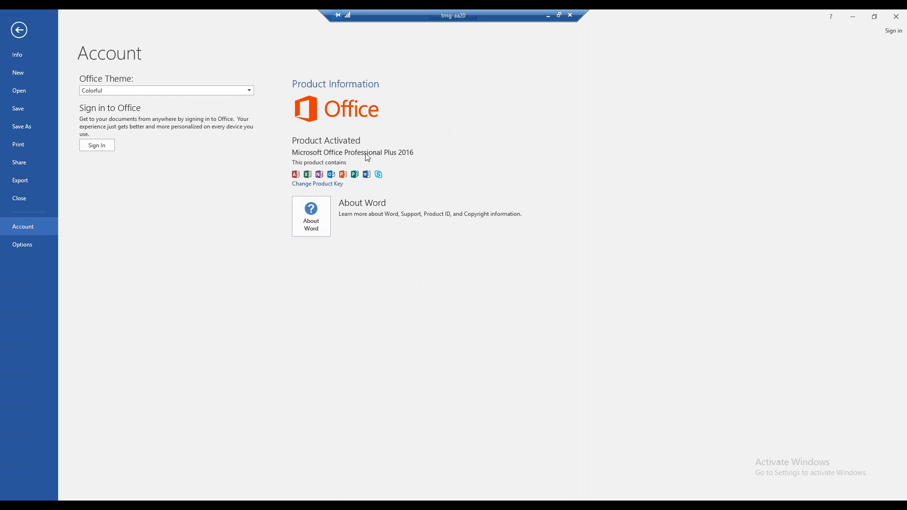
left_click(310, 218)
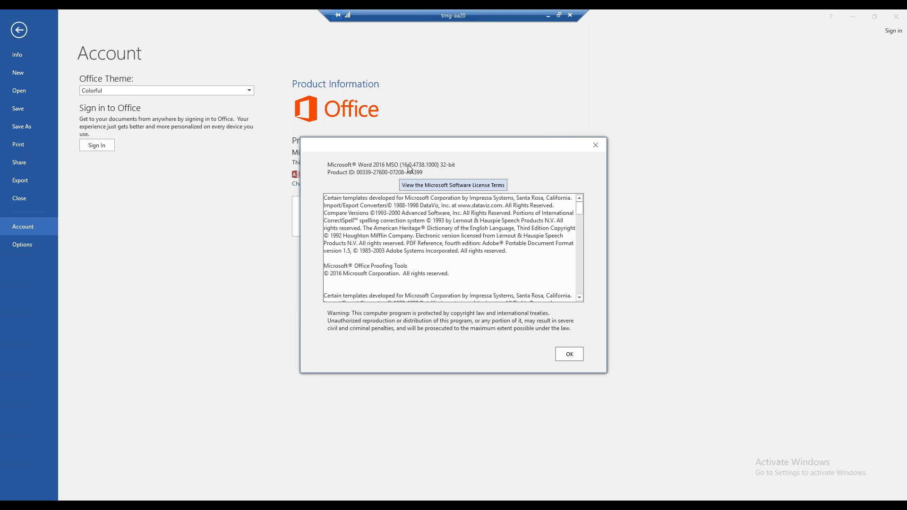
left_click(576, 359)
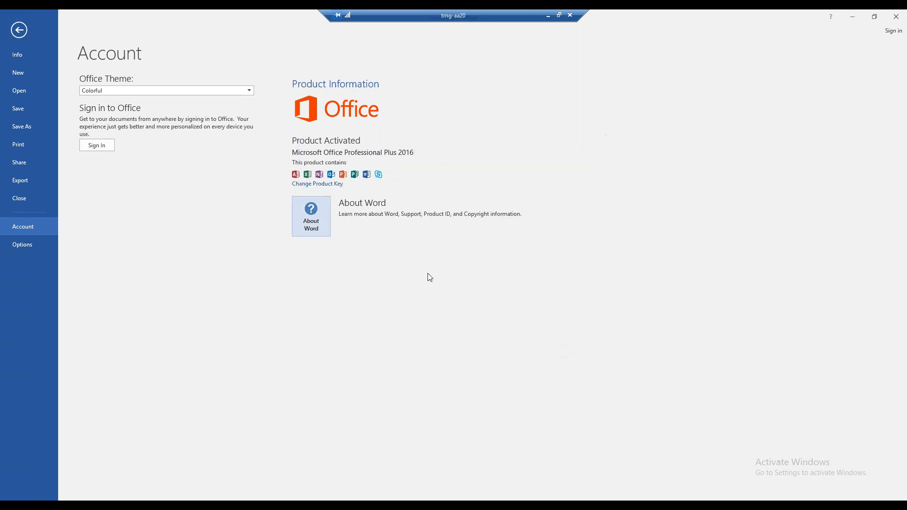
left_click(25, 30)
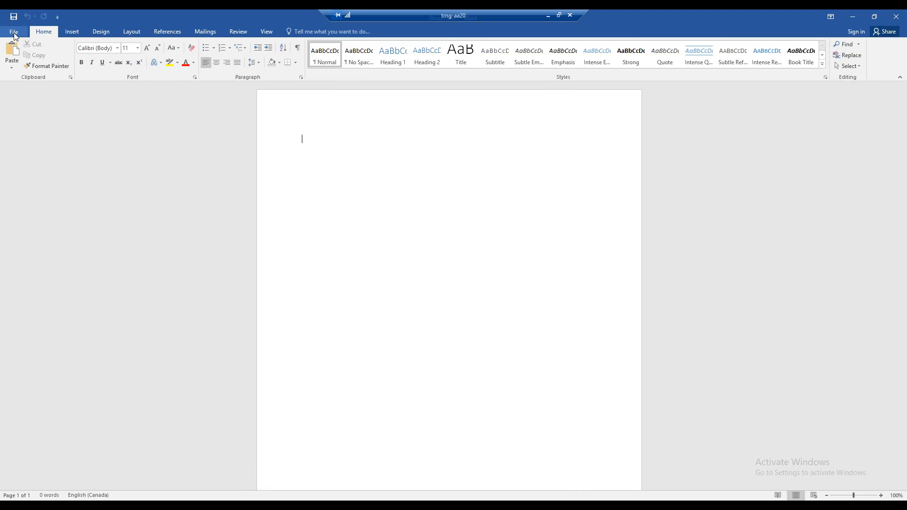
Step: Show the About Word details again to review where the 32-bit or 64-bit edition is listed, and go back to the blank document
left_click(15, 33)
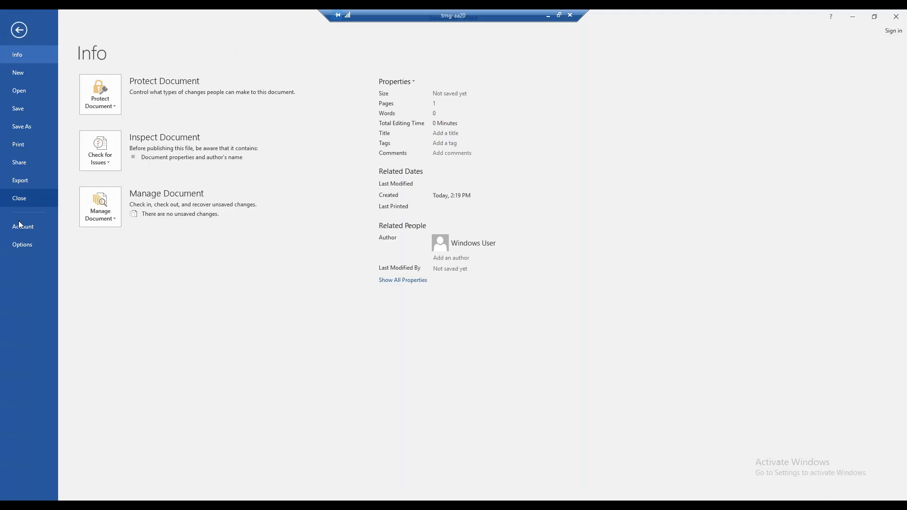
left_click(20, 227)
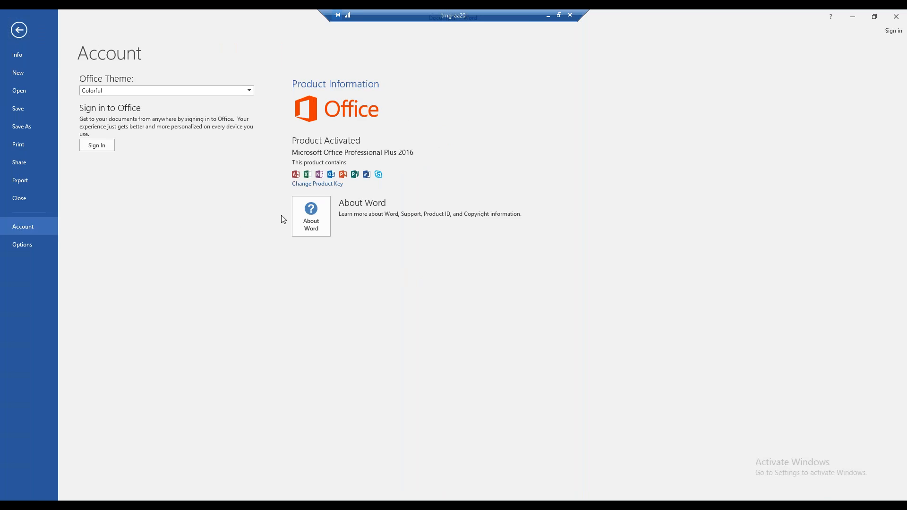
left_click(316, 224)
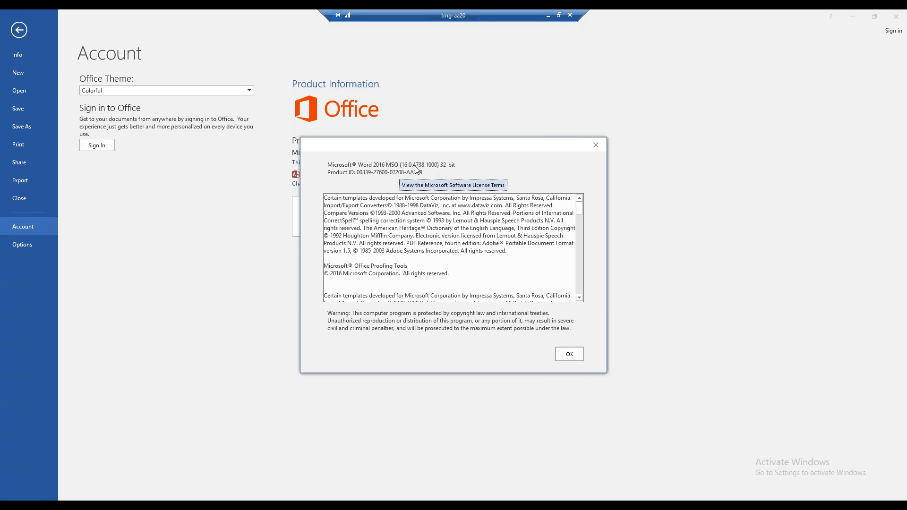
left_click(570, 354)
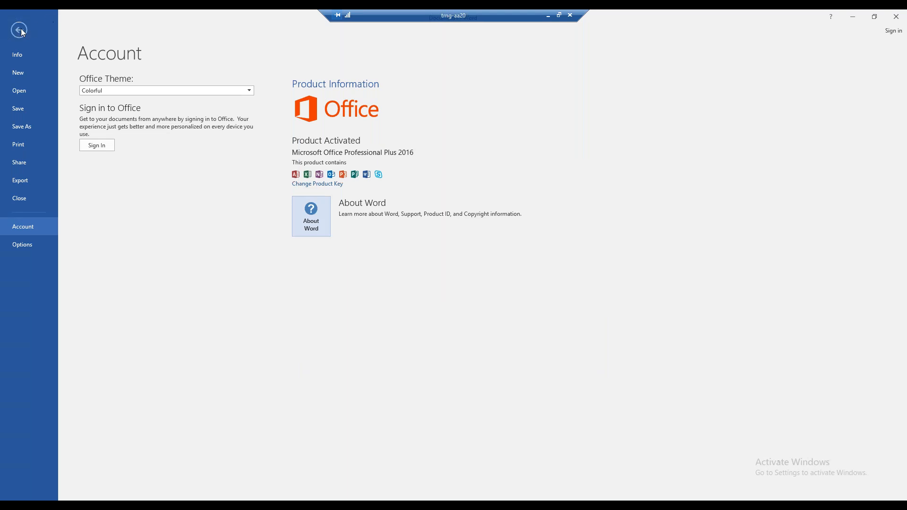
key("Escape")
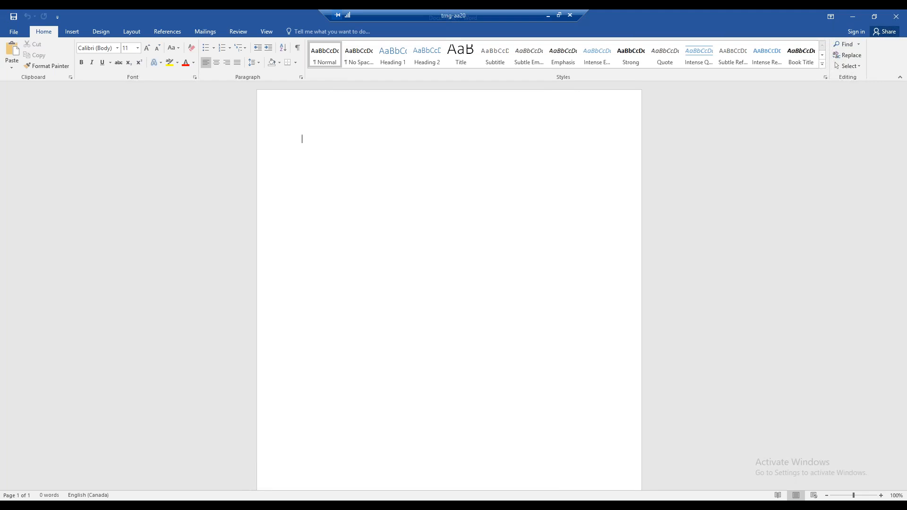
Step: Sort the Task Manager processes by name to check the bit edition of Microsoft Word, and close Task Manager
right_click(541, 502)
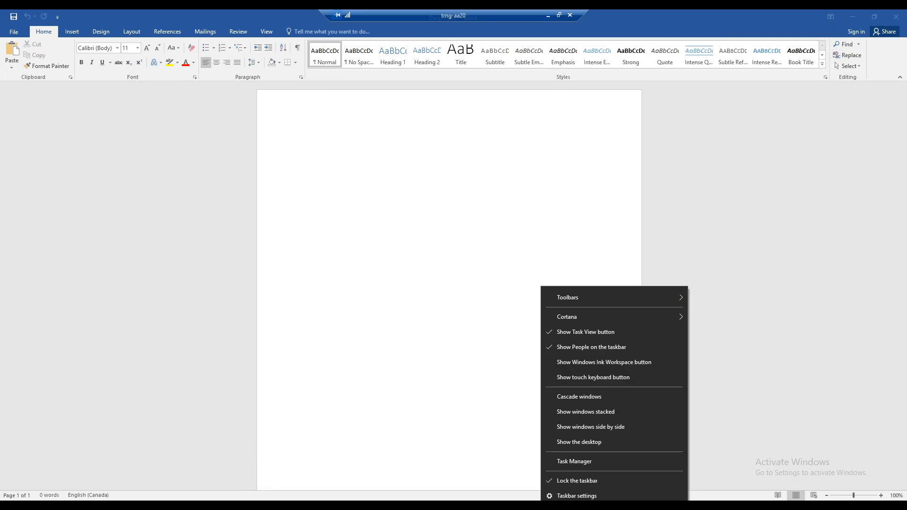
left_click(566, 464)
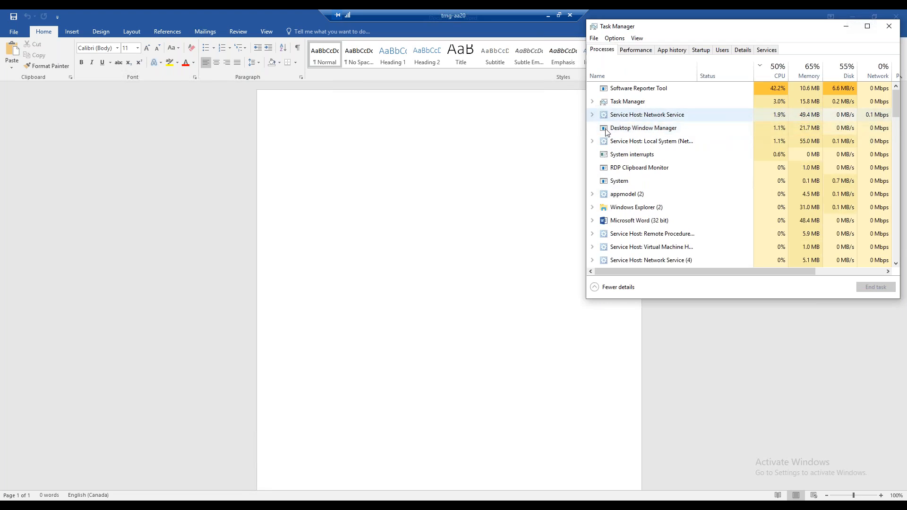
left_click(644, 232)
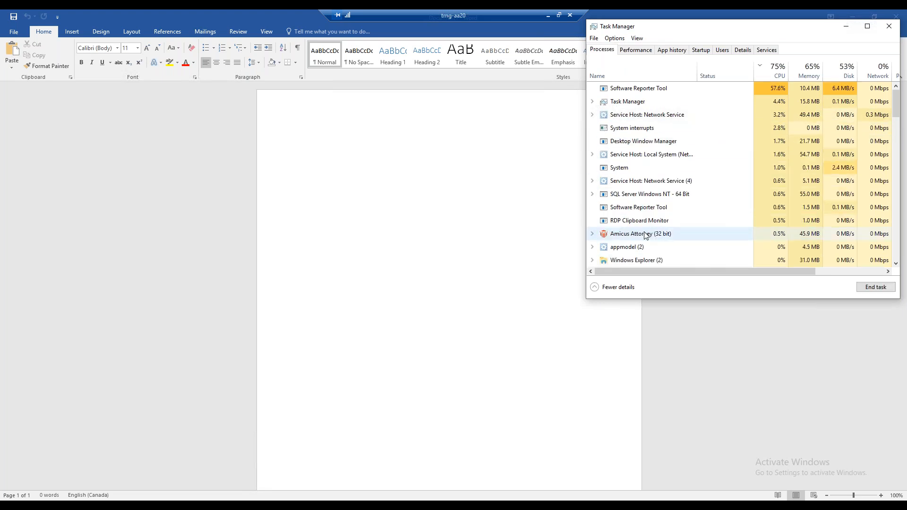
left_click(638, 73)
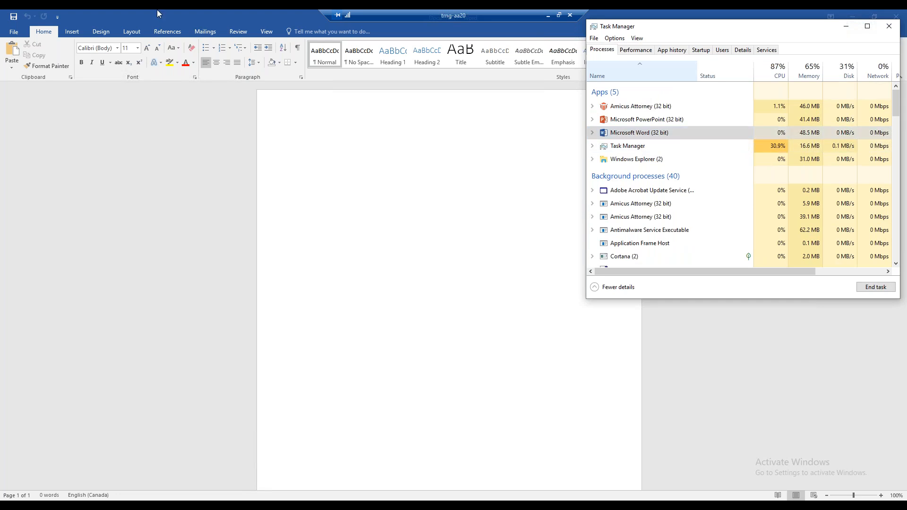
left_click(889, 26)
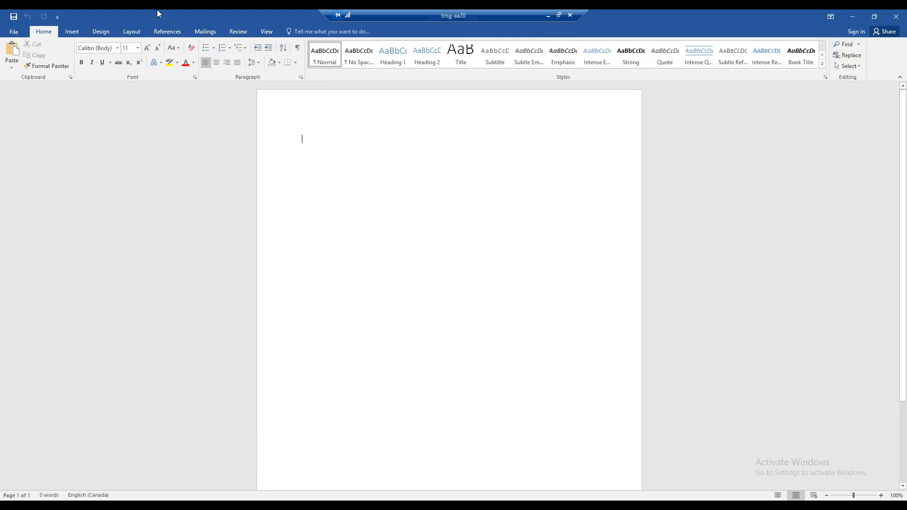
Step: Close Word and look through the Task Manager process list for the bit editions of the running programs
left_click(898, 19)
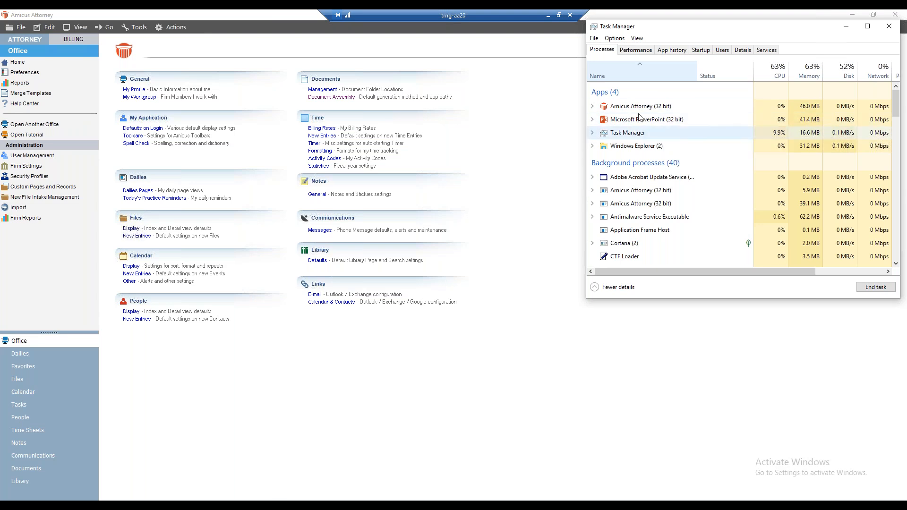
scroll(659, 151, "down", 2)
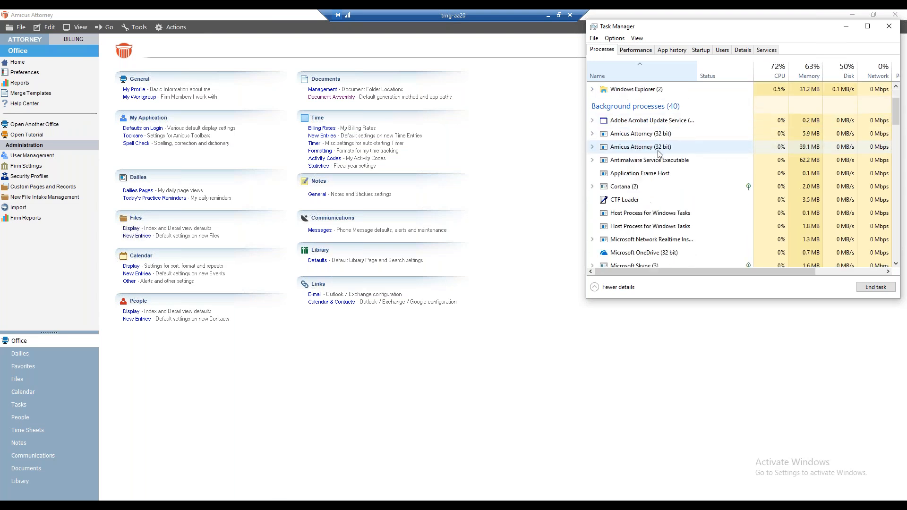
scroll(660, 151, "down", 2)
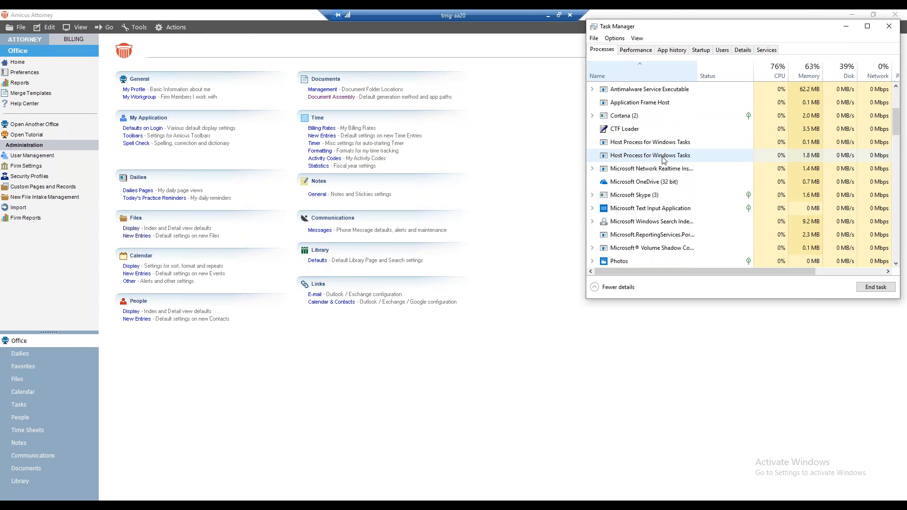
scroll(660, 155, "down", 2)
scroll(663, 161, "down", 6)
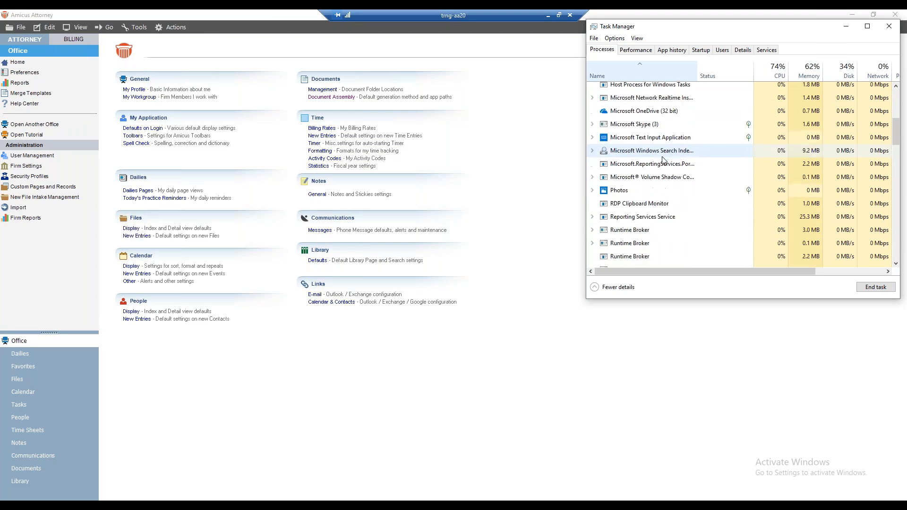
scroll(664, 161, "down", 4)
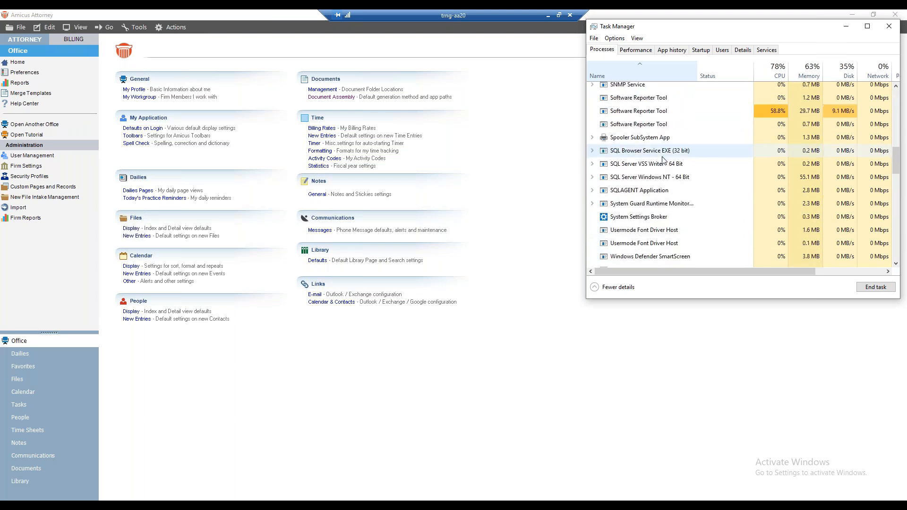
scroll(664, 161, "down", 2)
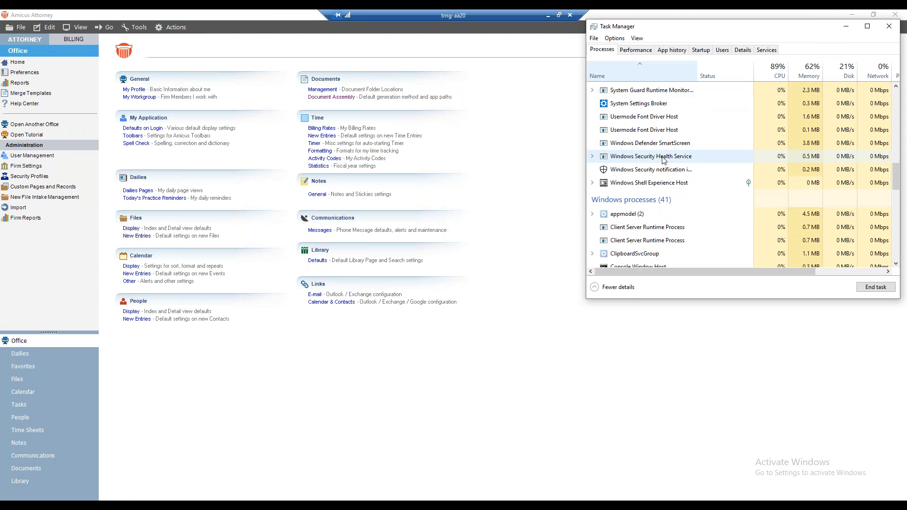
scroll(664, 160, "up", 15)
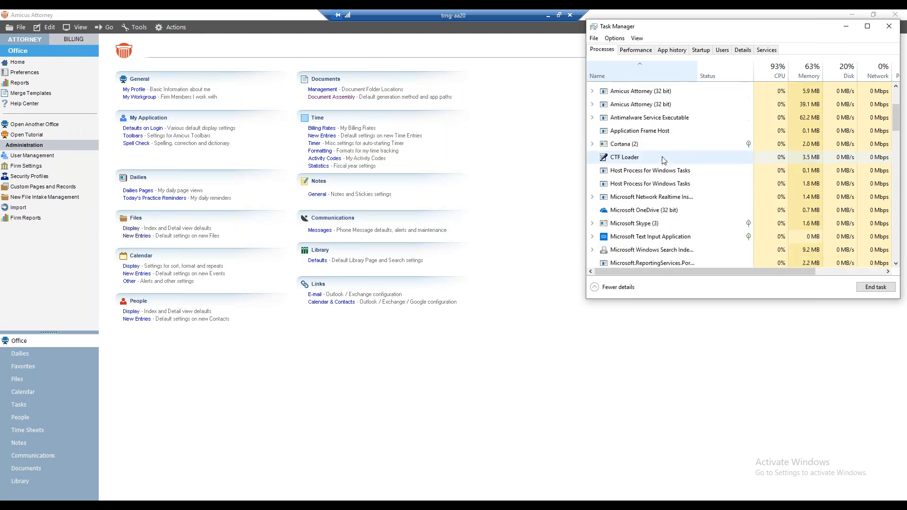
scroll(664, 161, "up", 3)
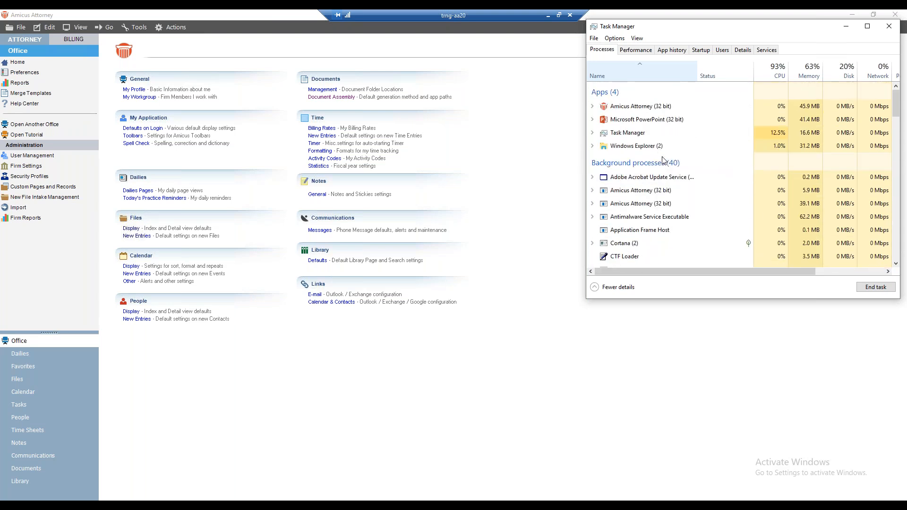
Step: Reverse and restore the name sorting of the Task Manager processes to review the application entries, and close Task Manager
left_click(627, 72)
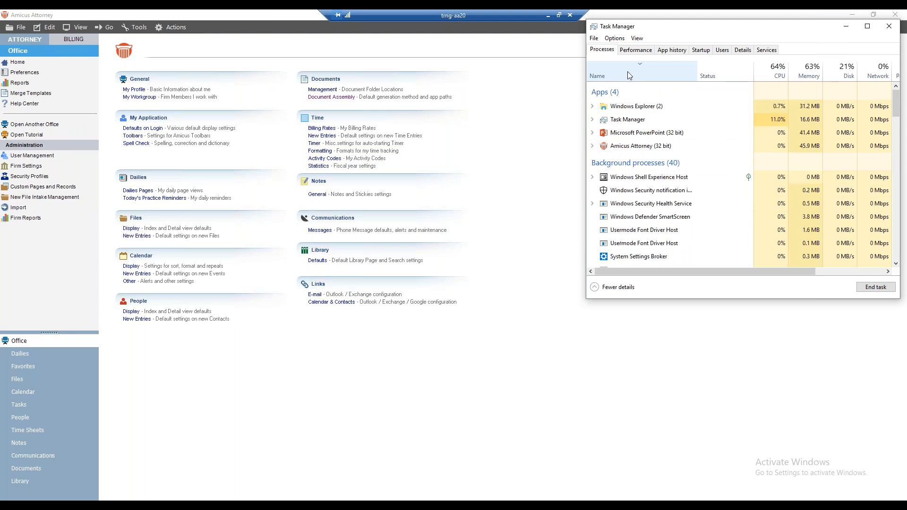
left_click(627, 71)
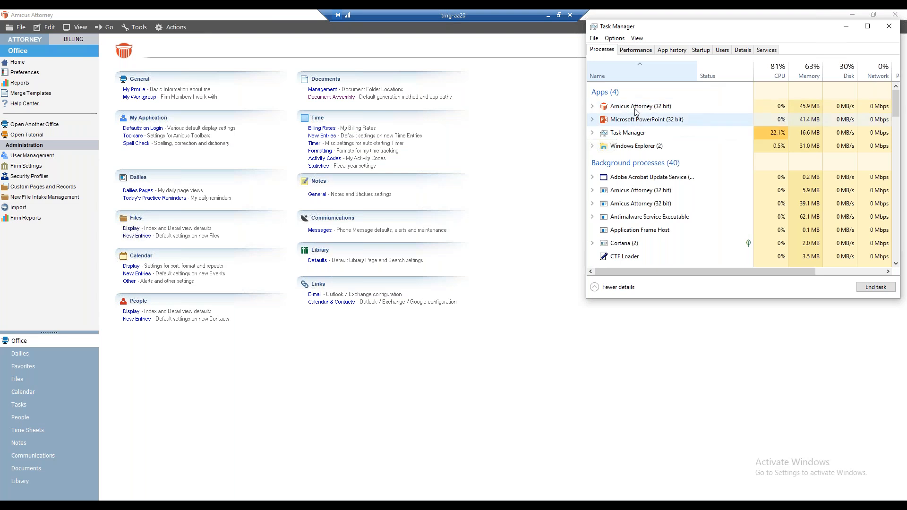
left_click(636, 77)
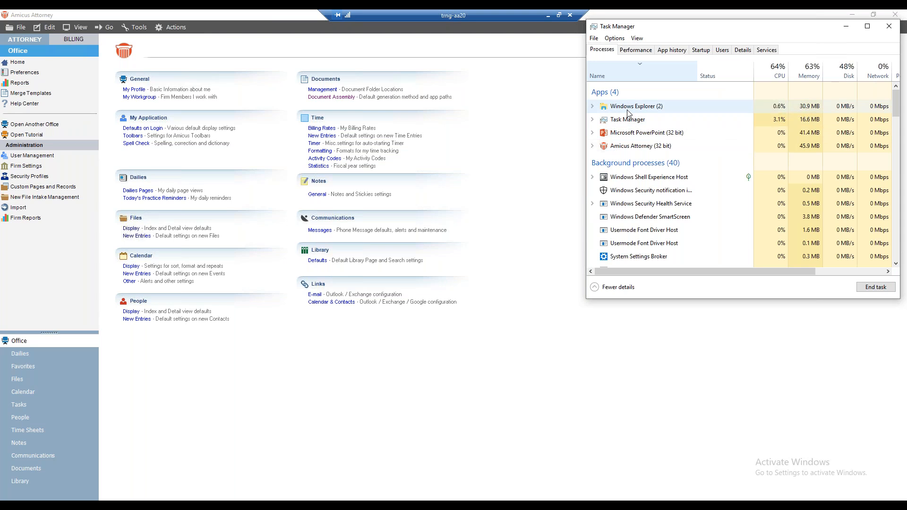
left_click(638, 73)
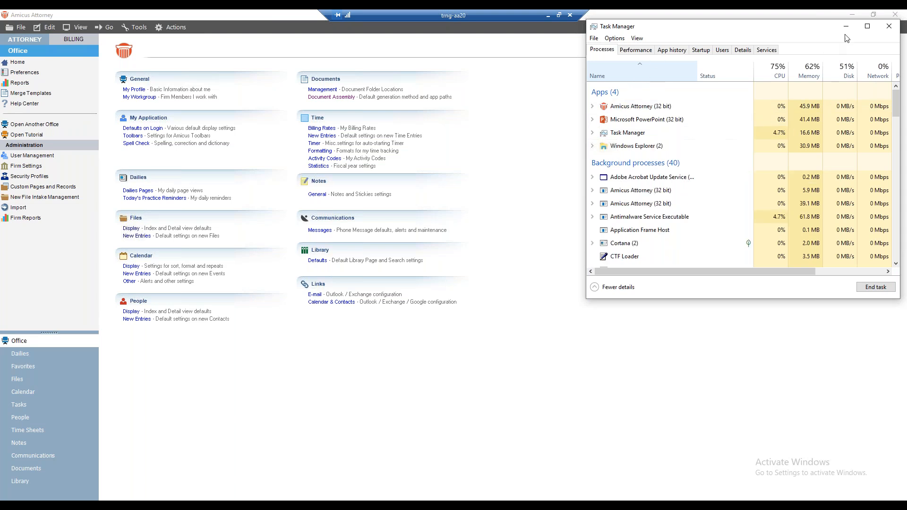
left_click(885, 29)
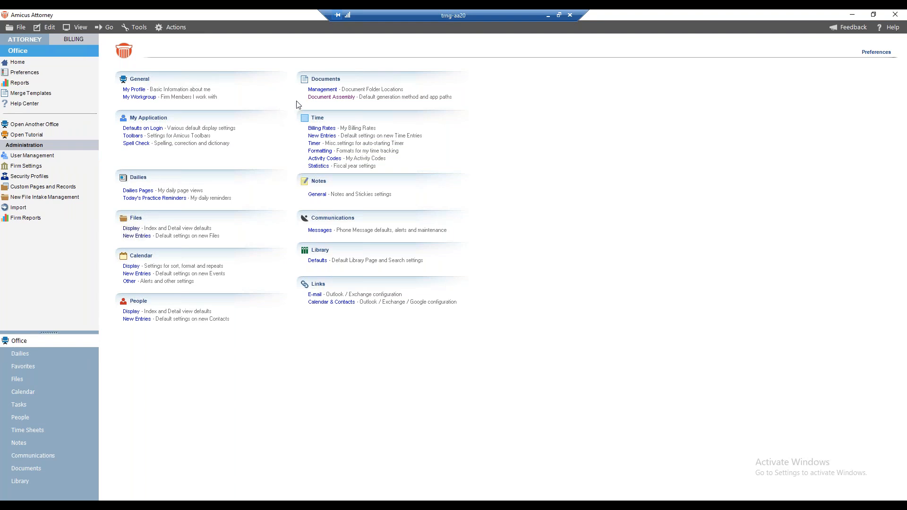
Step: Open the Document Assembly preferences and review the default document generation methods, keeping MS Word Mail Merge
left_click(330, 99)
left_click_drag(332, 123, 167, 83)
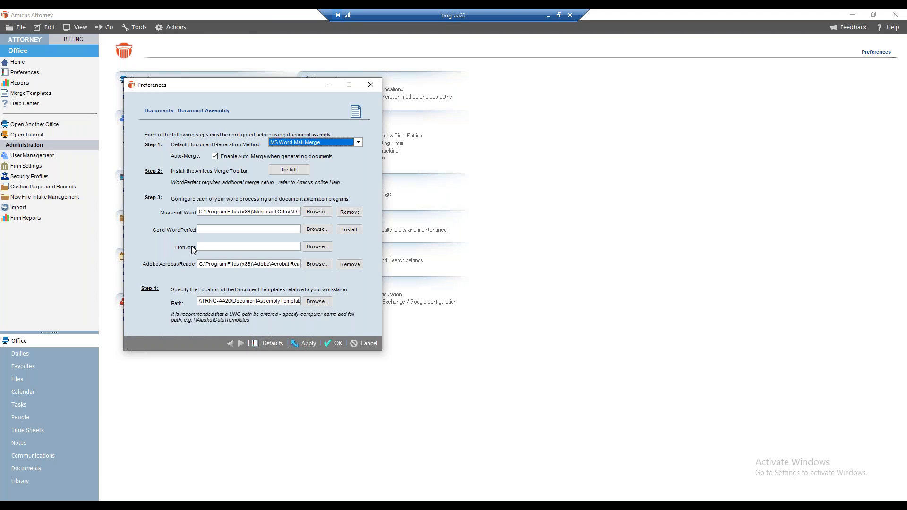
left_click(360, 143)
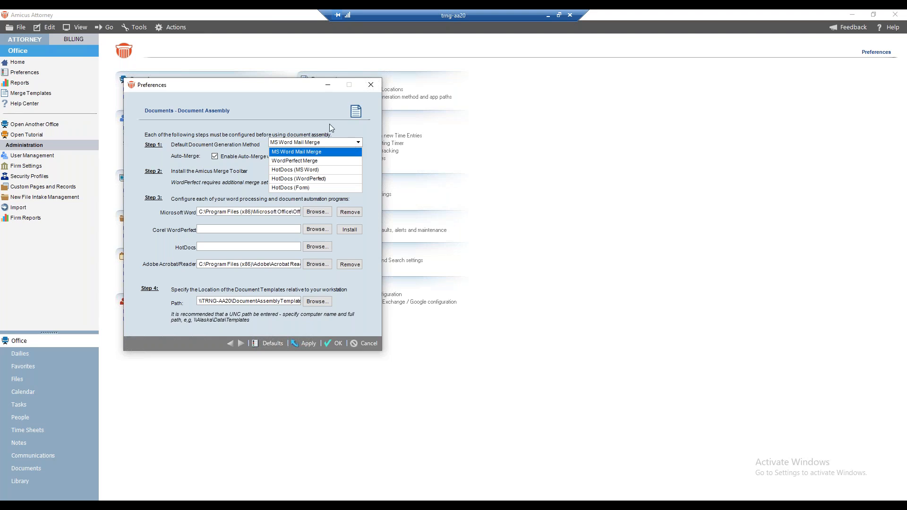
left_click(312, 123)
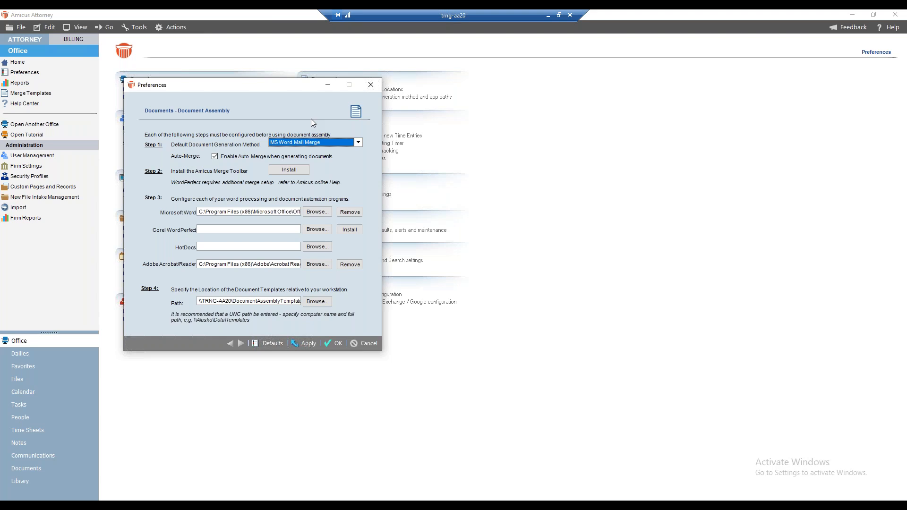
left_click(358, 142)
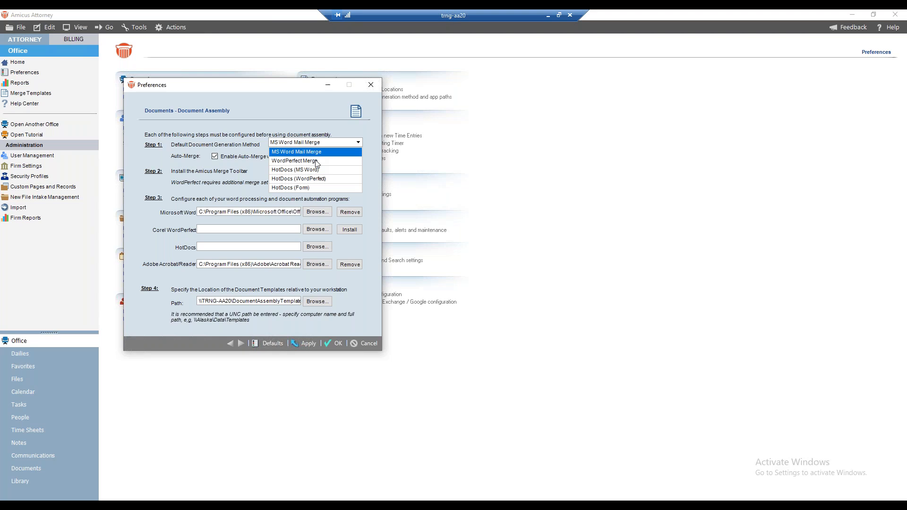
left_click(301, 115)
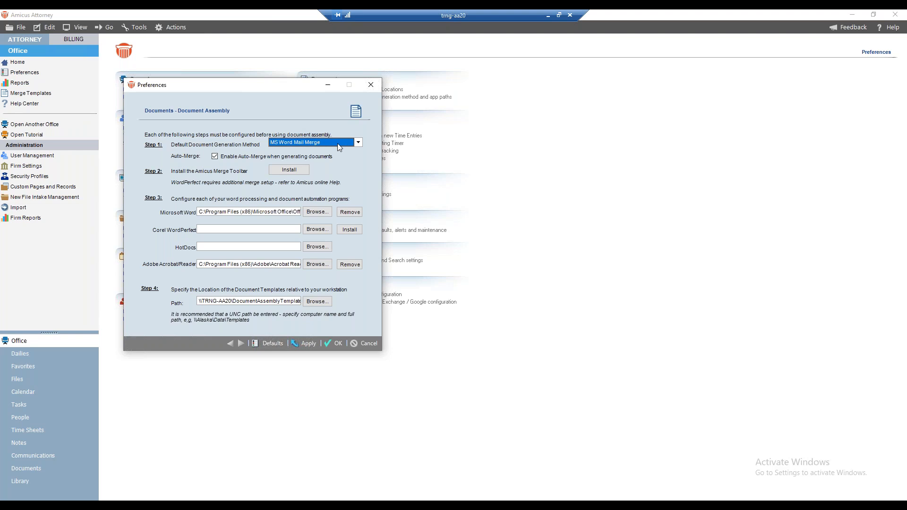
Step: Install the Amicus Merge Toolbar from the Document Assembly preferences and finish its setup wizard
left_click(284, 171)
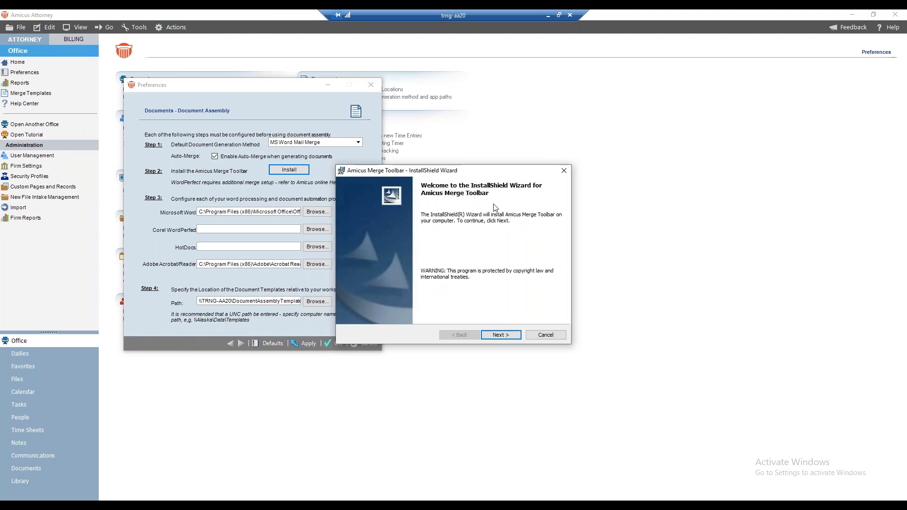
left_click(508, 335)
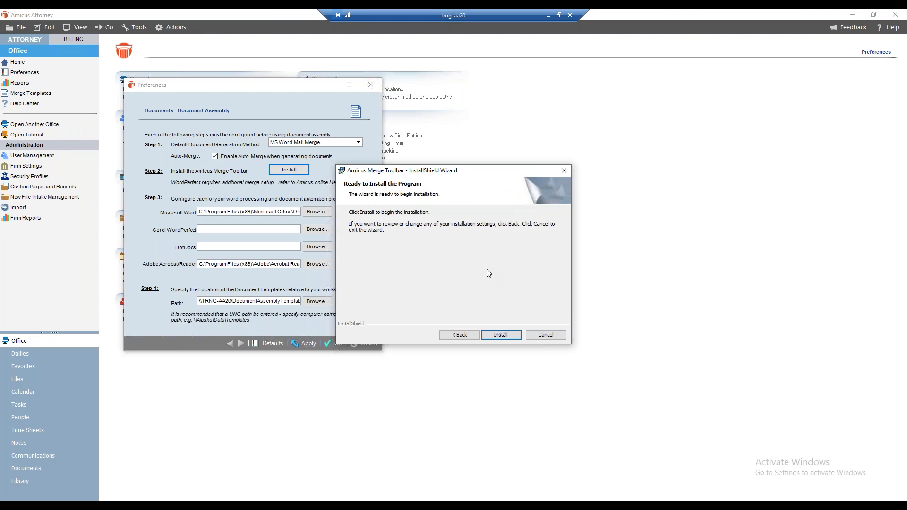
left_click(498, 336)
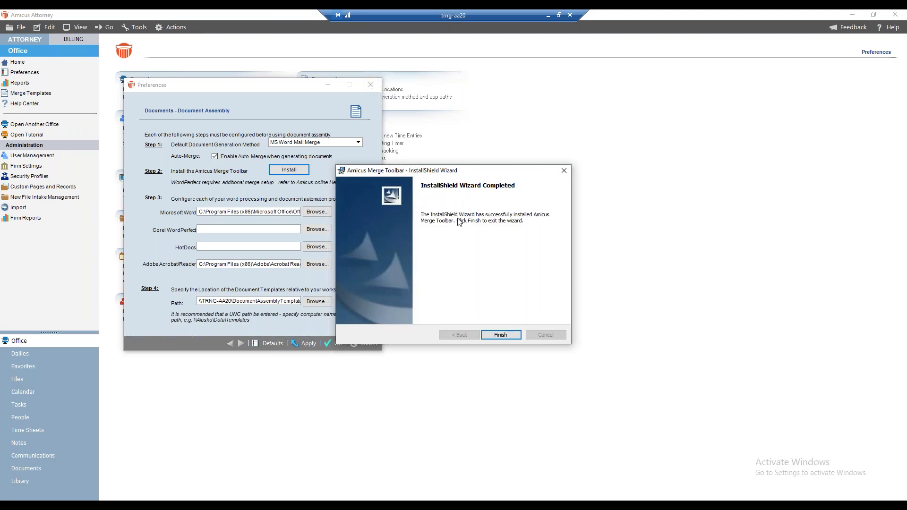
left_click(494, 336)
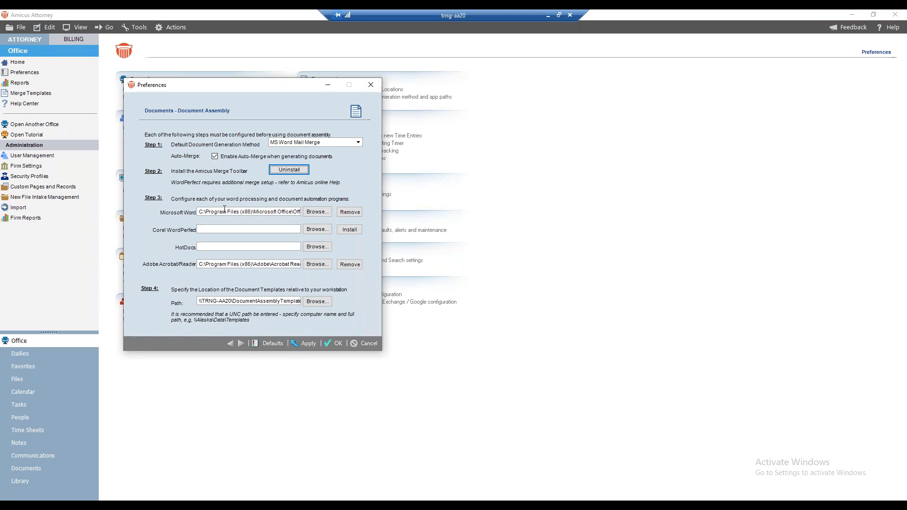
Step: Set the Microsoft Word program path to WINWORD in C:\Program Files (x86)\Microsoft Office\Office16, and check the end of the path
left_click(318, 212)
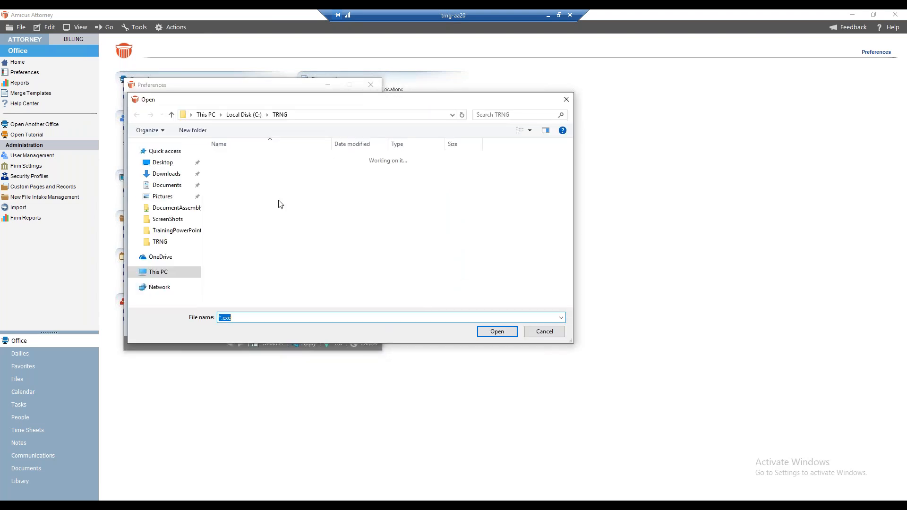
left_click(243, 115)
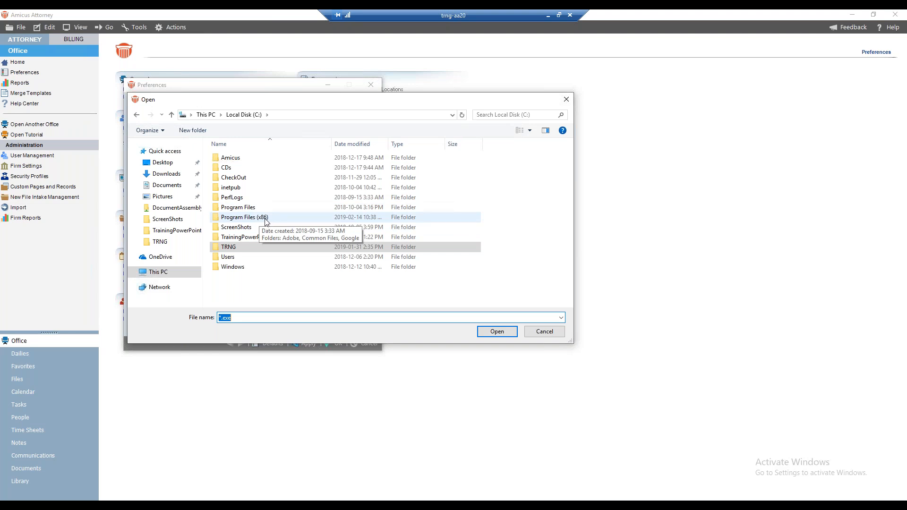
double_click(239, 222)
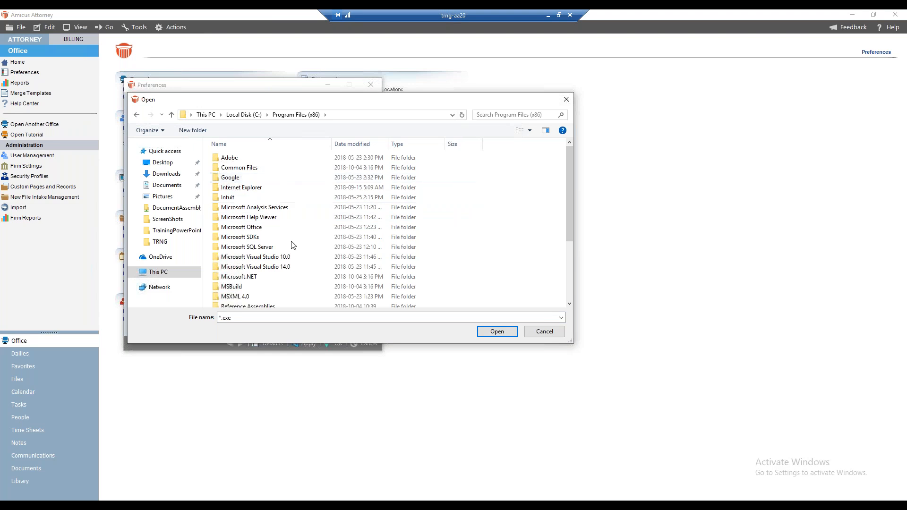
double_click(258, 230)
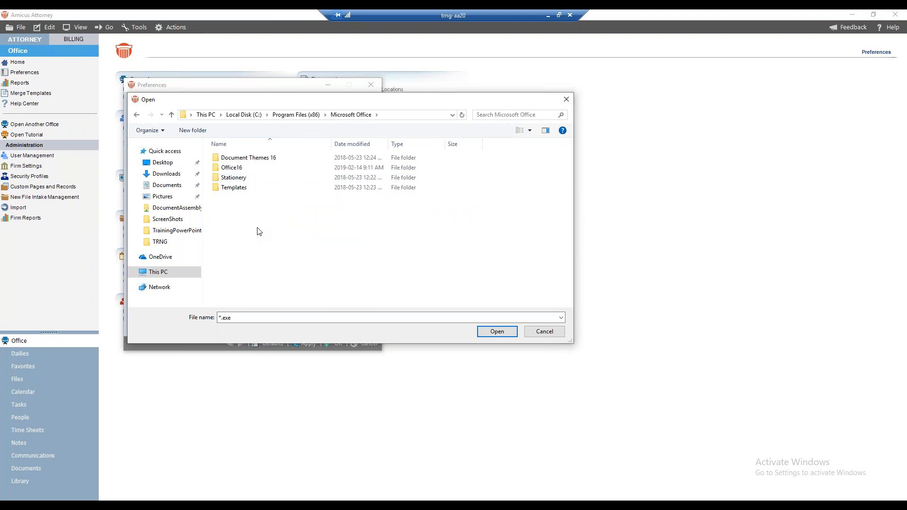
double_click(227, 168)
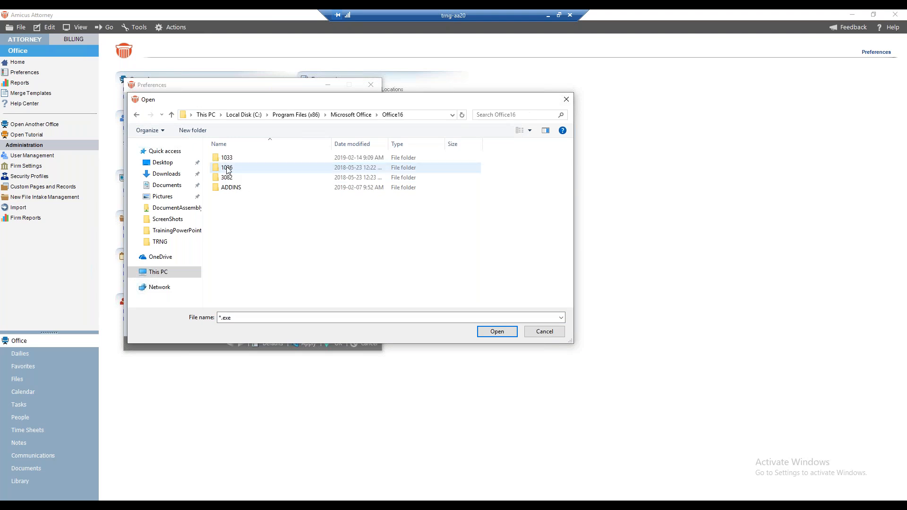
scroll(267, 218, "down", 8)
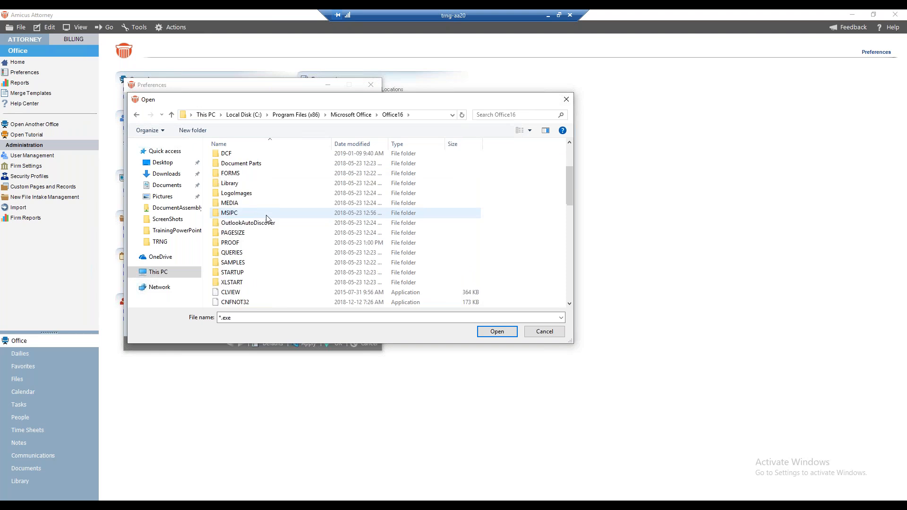
scroll(267, 218, "down", 7)
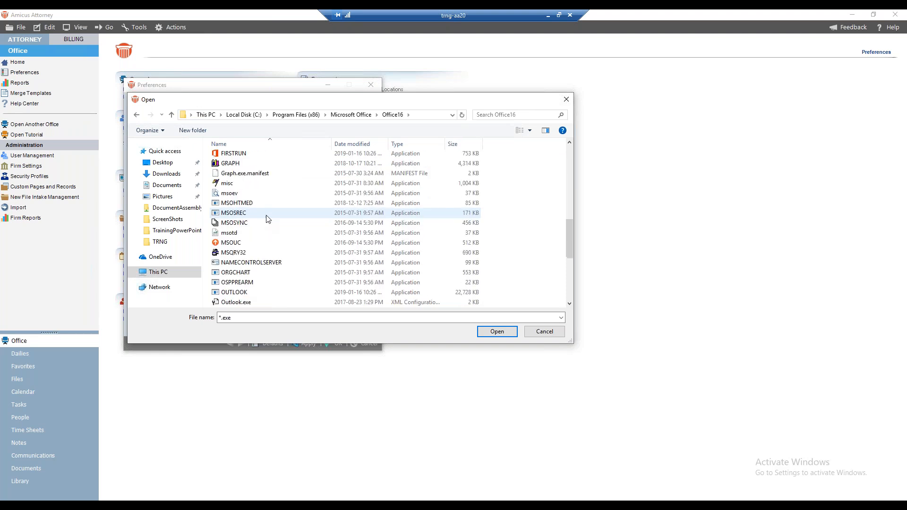
scroll(267, 218, "down", 1)
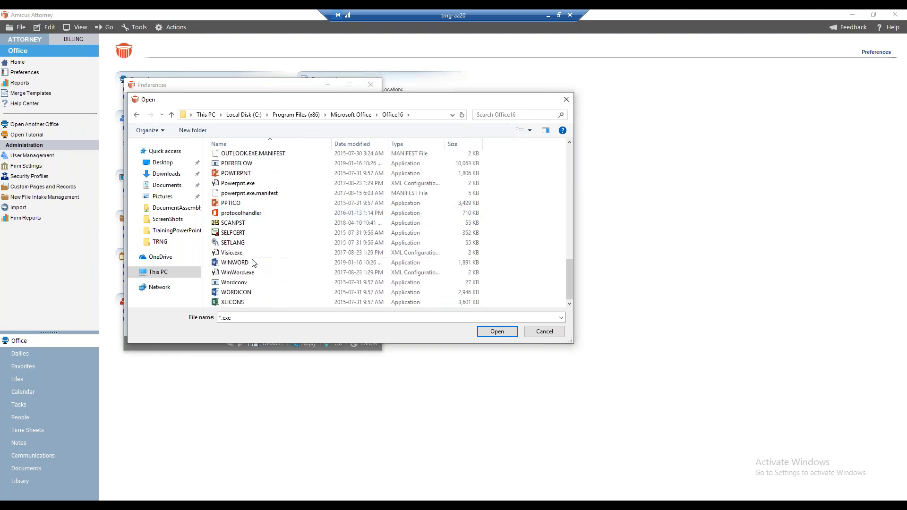
left_click(293, 263)
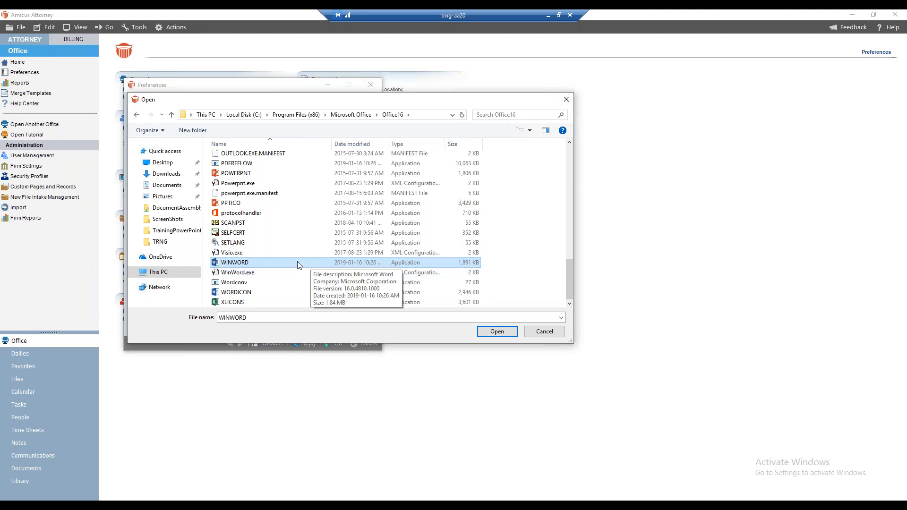
left_click(498, 331)
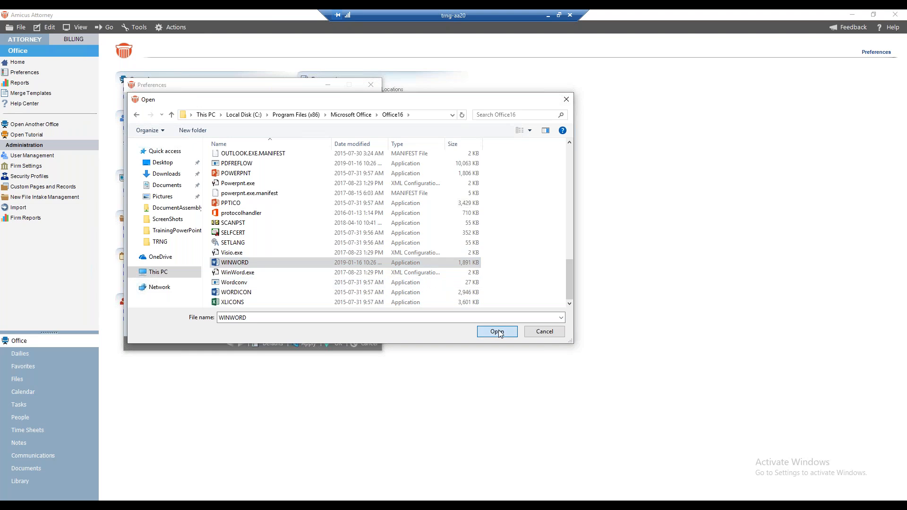
left_click(272, 211)
key("End")
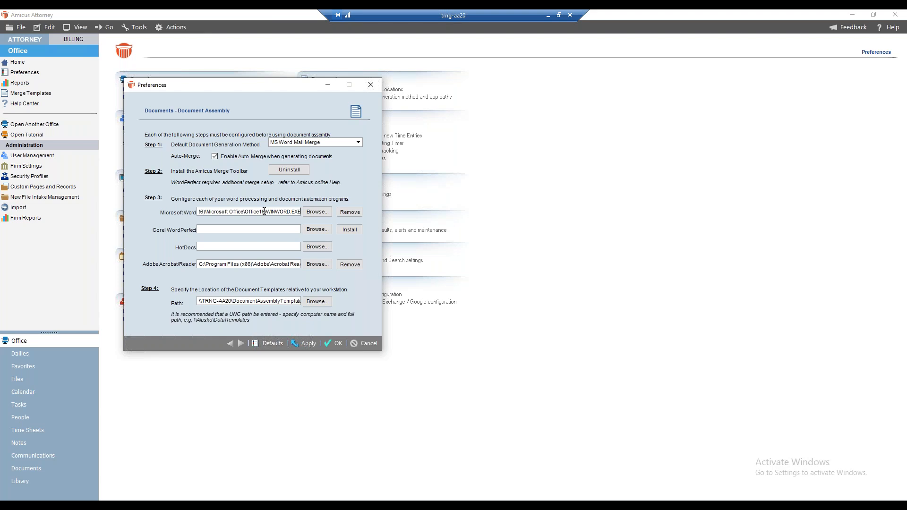
Step: Install the Amicus Attorney Tasks Toolbar for Microsoft Word with the default folder and the Everyone option, and close the setup wizard
left_click(348, 212)
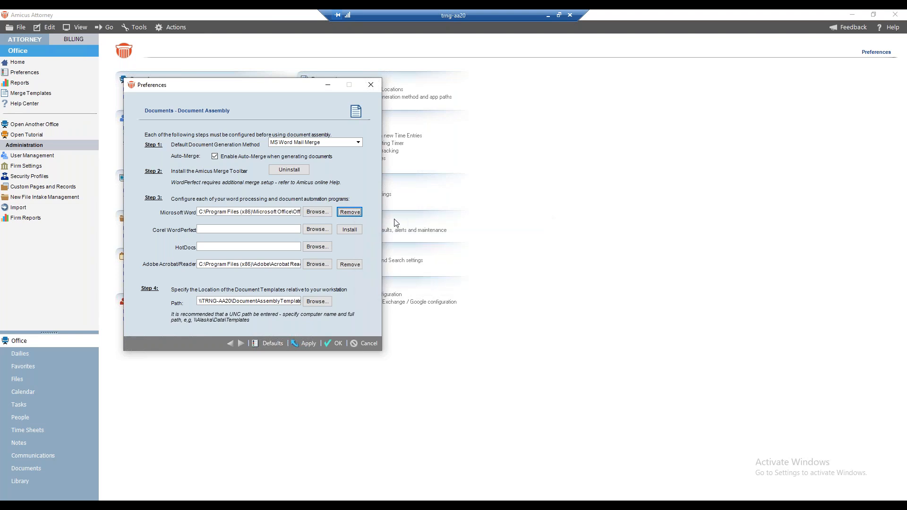
left_click_drag(404, 168, 127, 130)
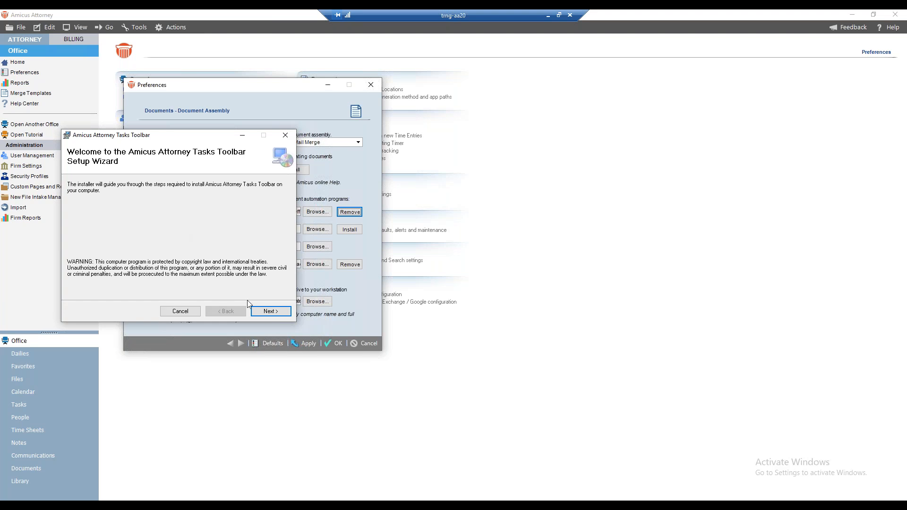
left_click(262, 312)
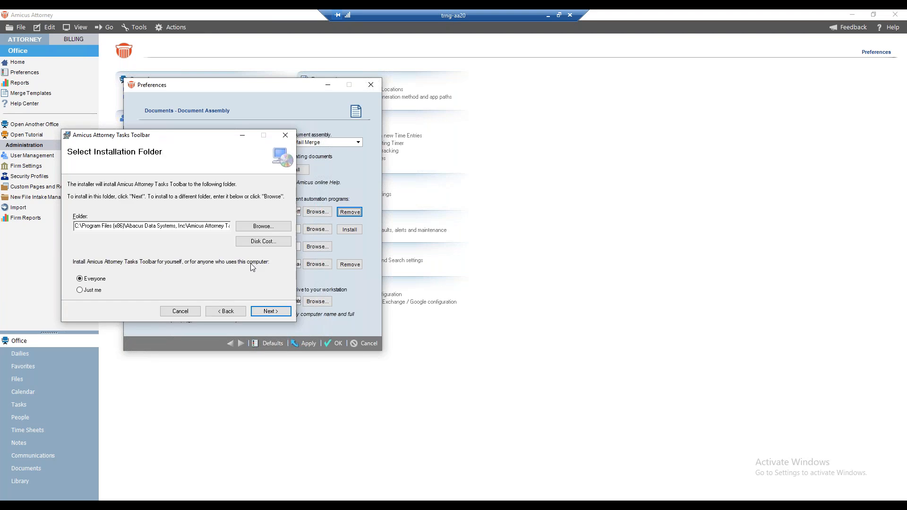
key("Return")
left_click(267, 311)
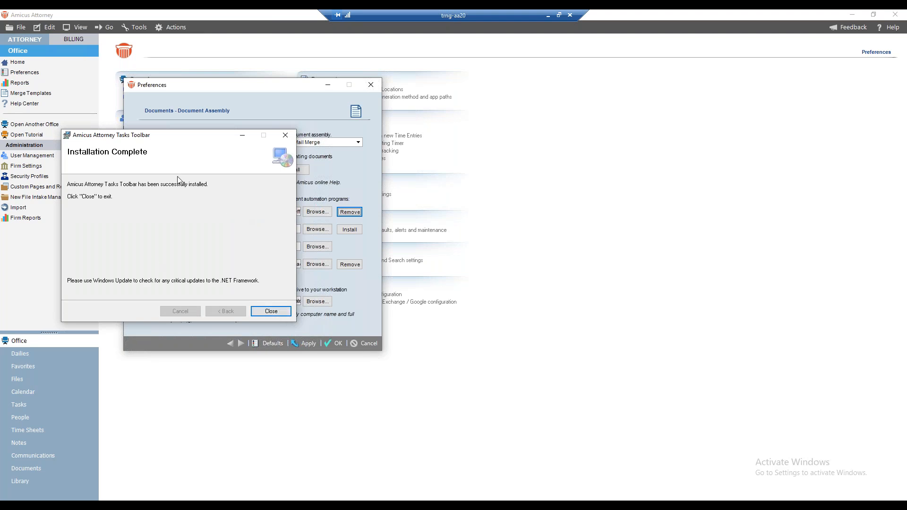
left_click(268, 311)
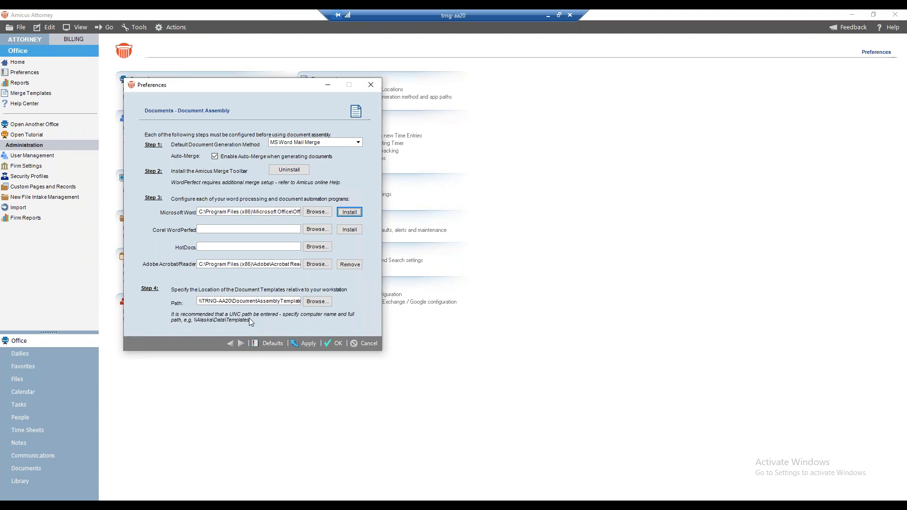
Step: Set the document templates location to the DocumentAssemblyTemplates share on TRNG-AA20, check the path, and save the Document Assembly preferences
left_click(310, 303)
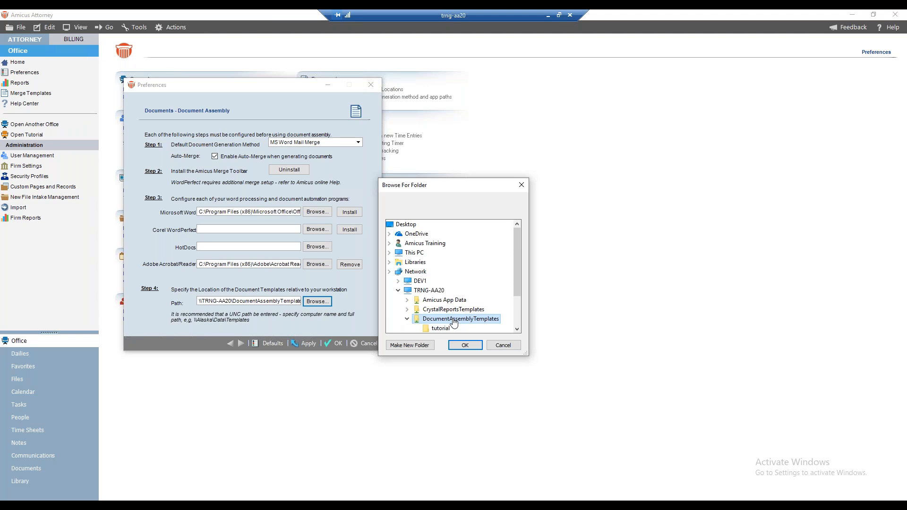
left_click(465, 345)
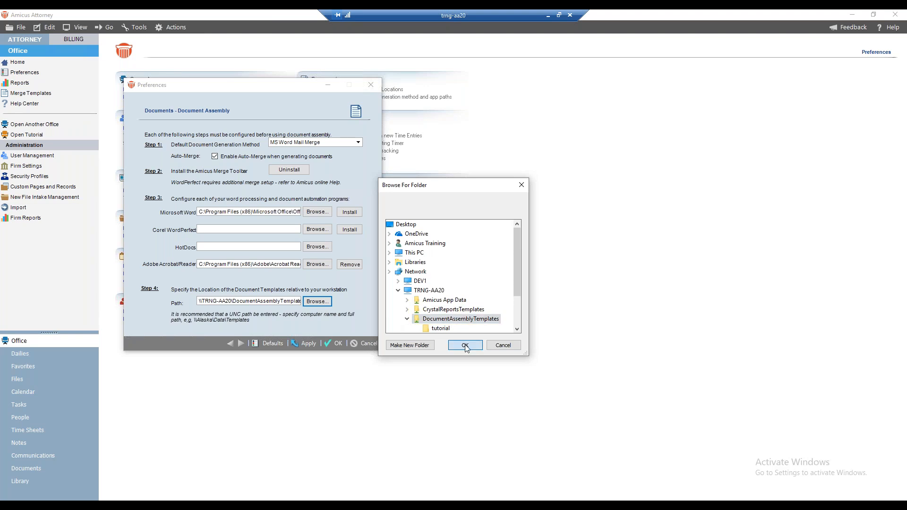
left_click(281, 299)
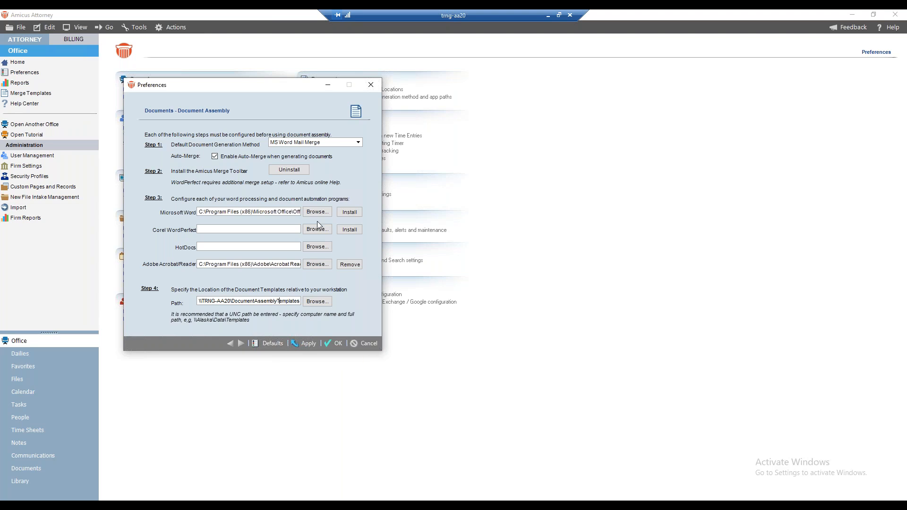
left_click(335, 345)
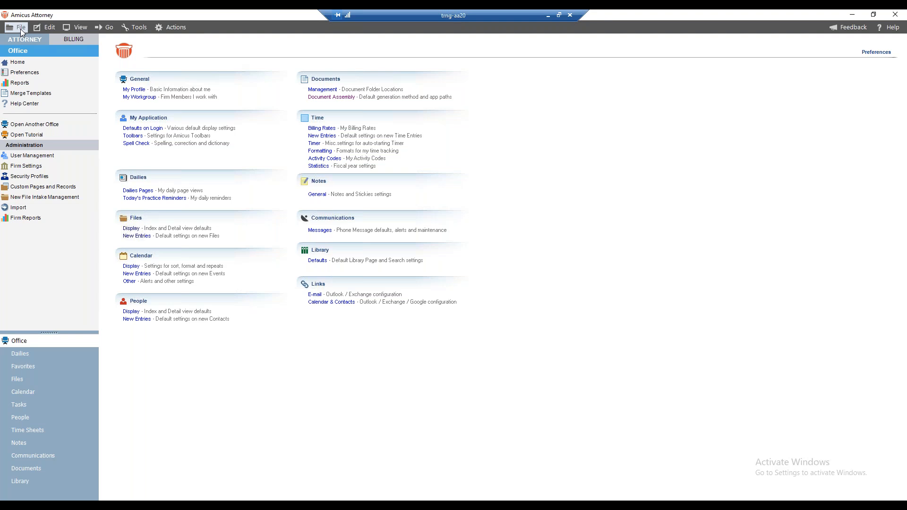
Step: Exit and relaunch Amicus Attorney, log in to the TRNG-AA20 server, and dismiss the announcements window
left_click(21, 29)
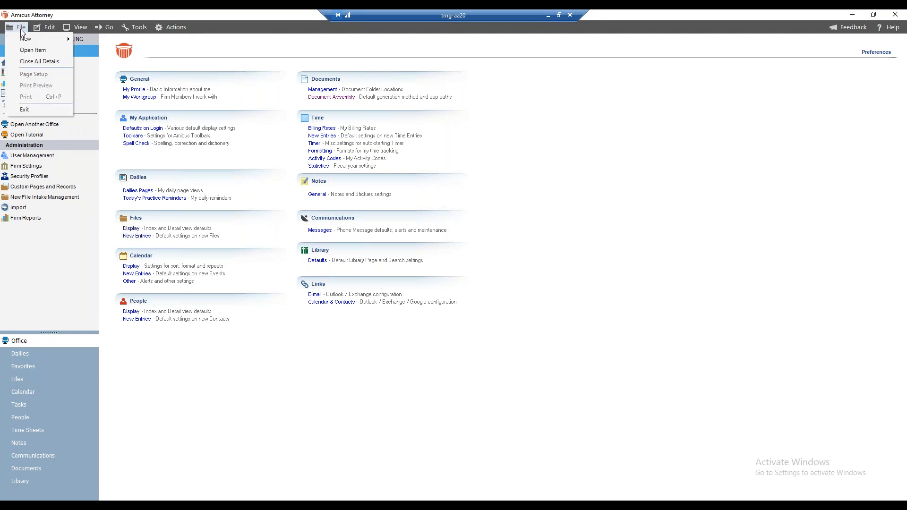
left_click(24, 109)
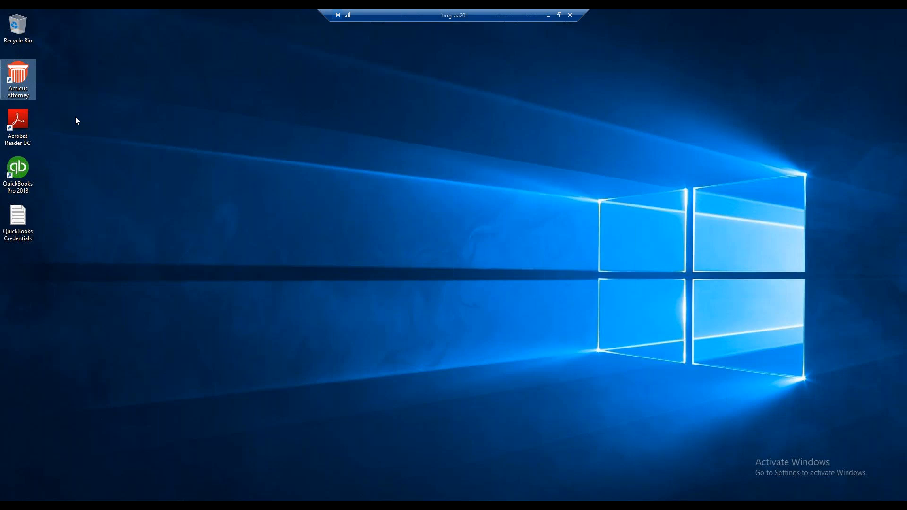
double_click(17, 77)
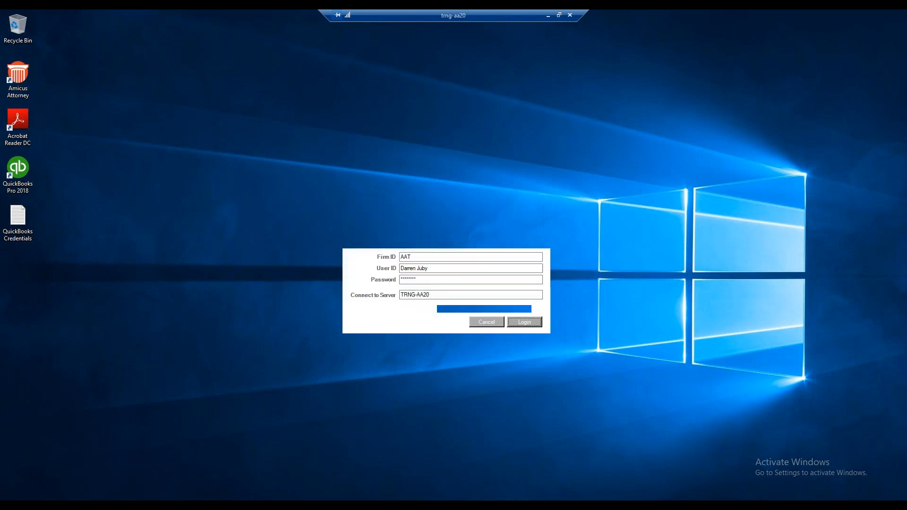
left_click(521, 320)
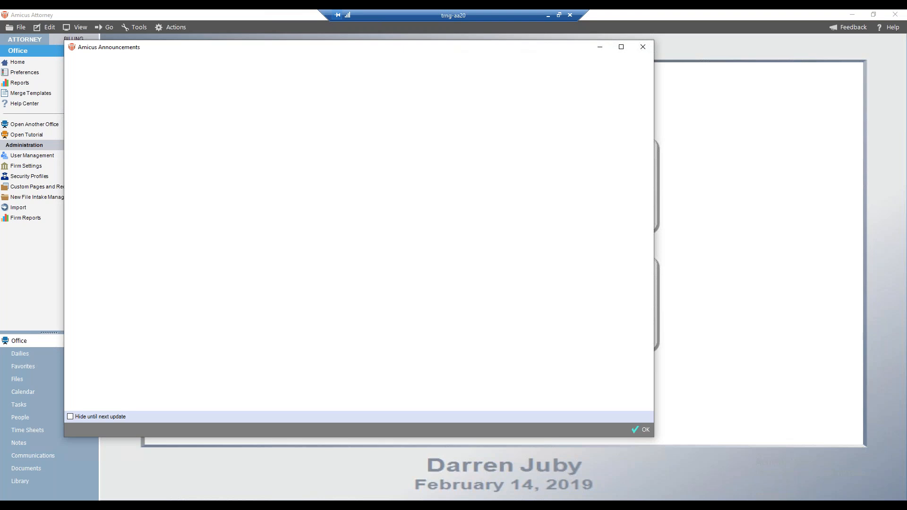
left_click(646, 431)
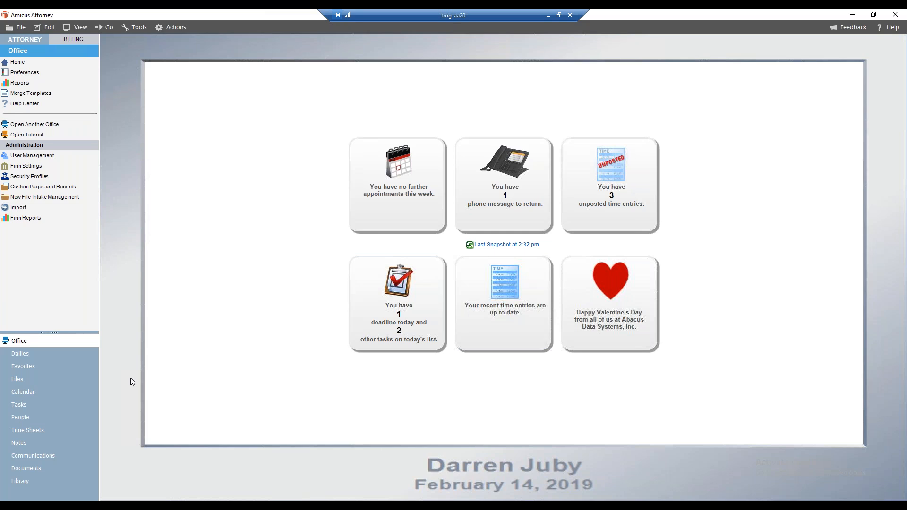
Step: Open the People list and select the VanDelay Industries contact that belongs to the Clients group
left_click(39, 419)
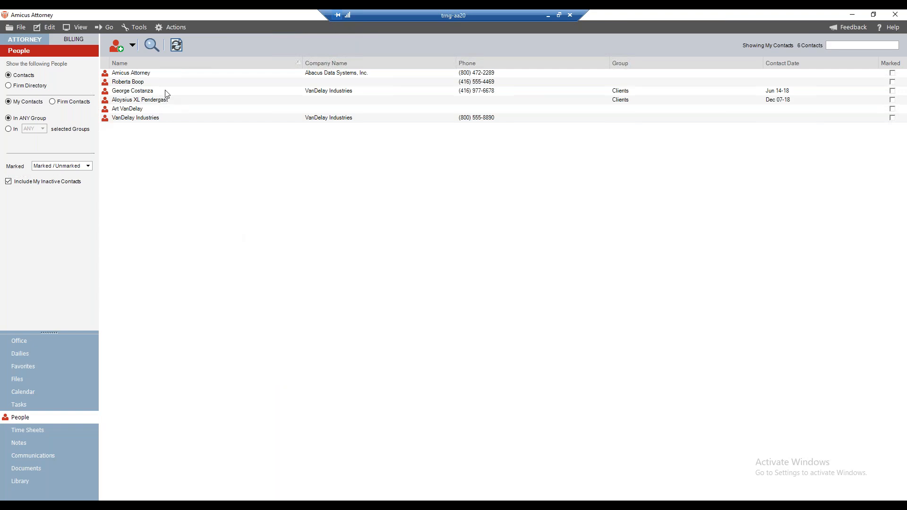
left_click(151, 91)
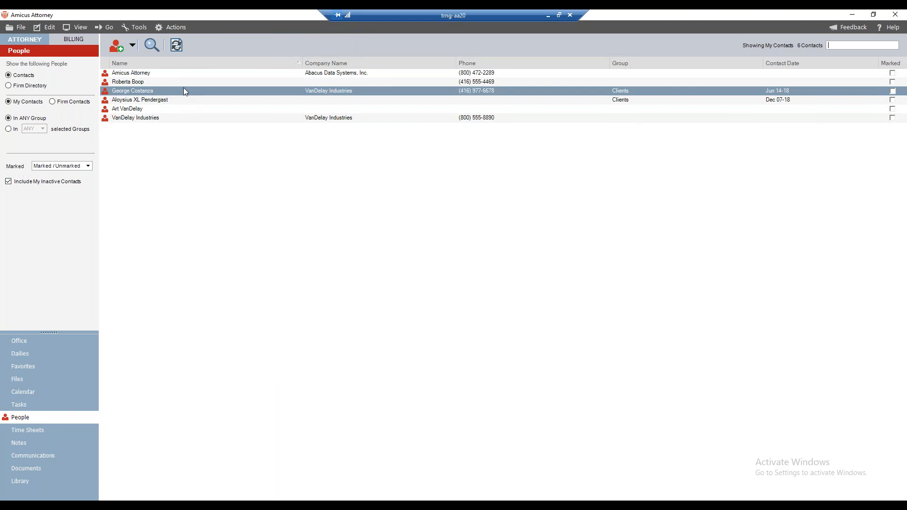
left_click(173, 27)
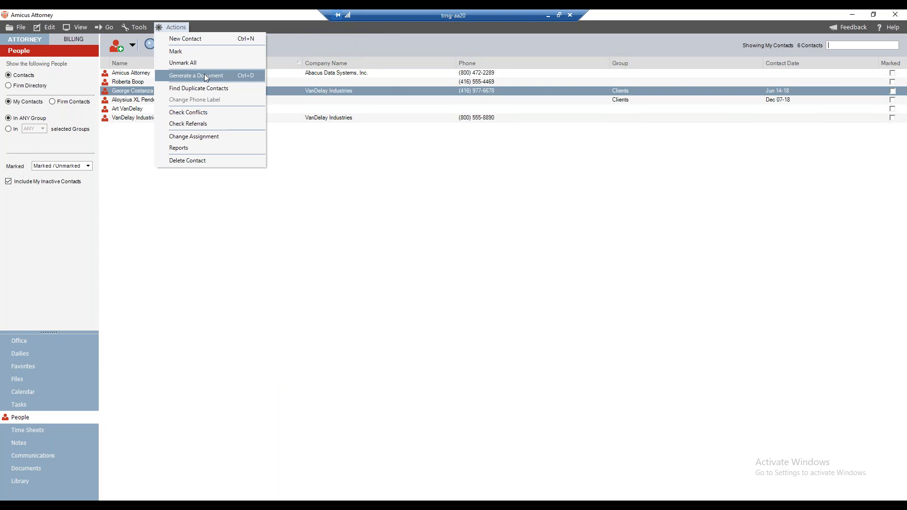
left_click(220, 16)
right_click(166, 89)
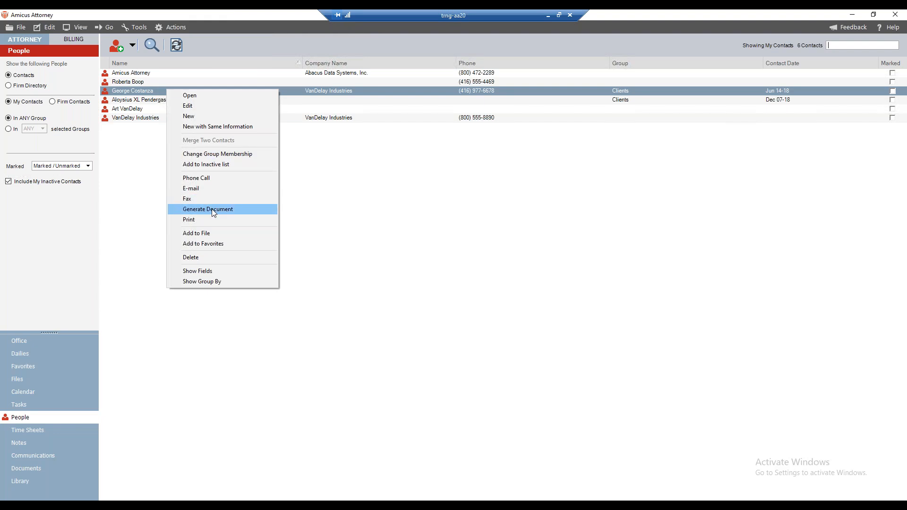
left_click(327, 225)
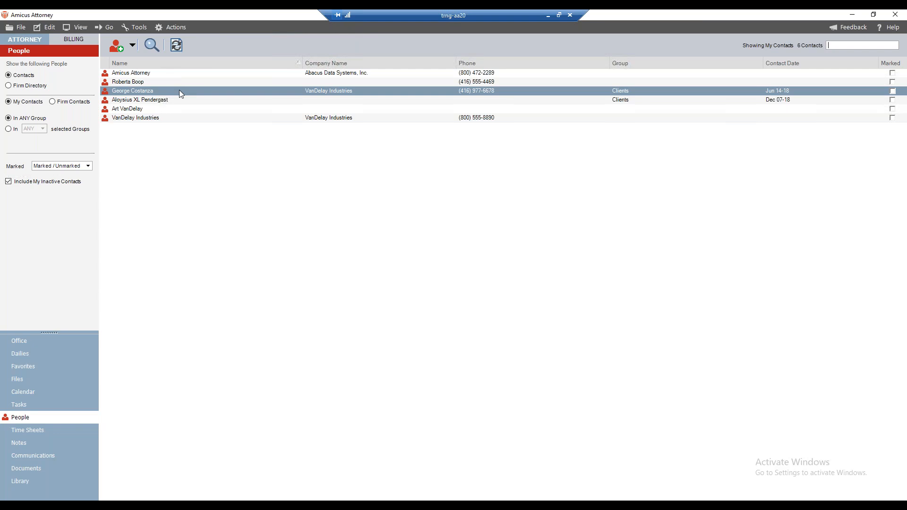
Step: Generate a document for the selected contact using the Blank Letter (Word) template from the Letters category
left_click(178, 46)
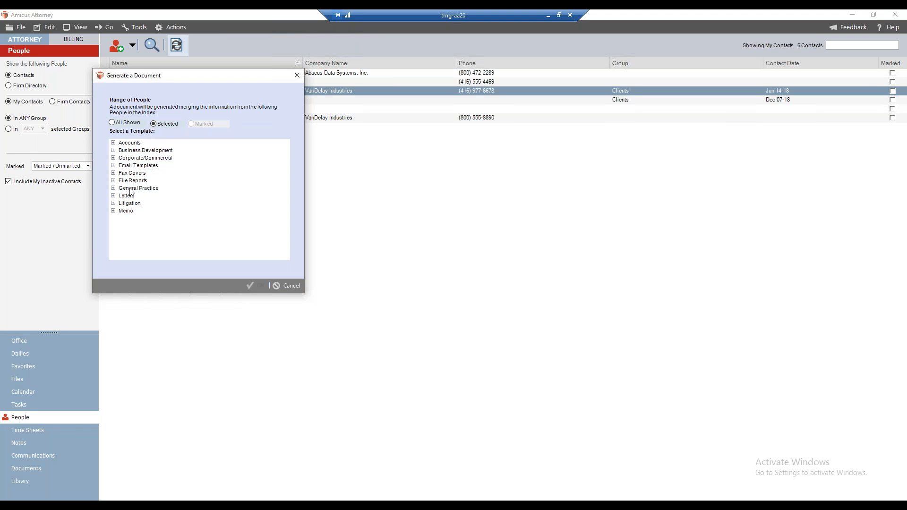
left_click(113, 195)
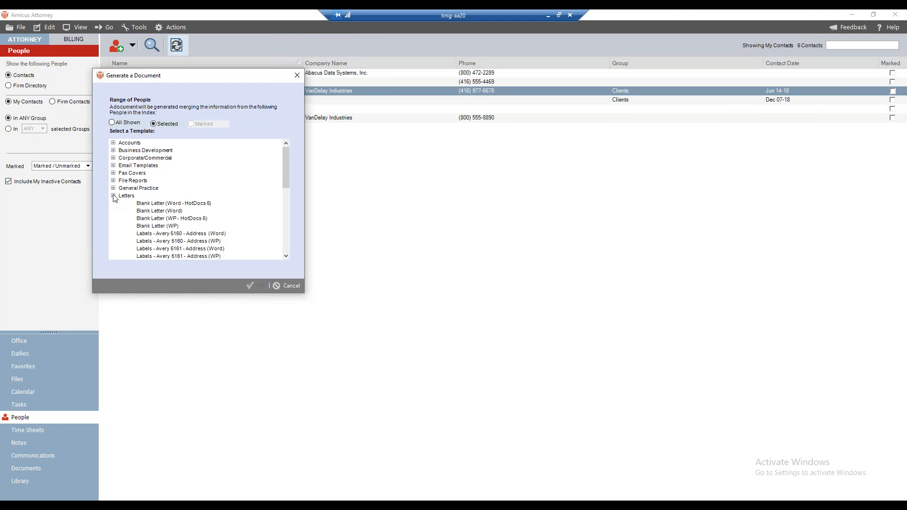
left_click(159, 211)
scroll(221, 181, "down", 6)
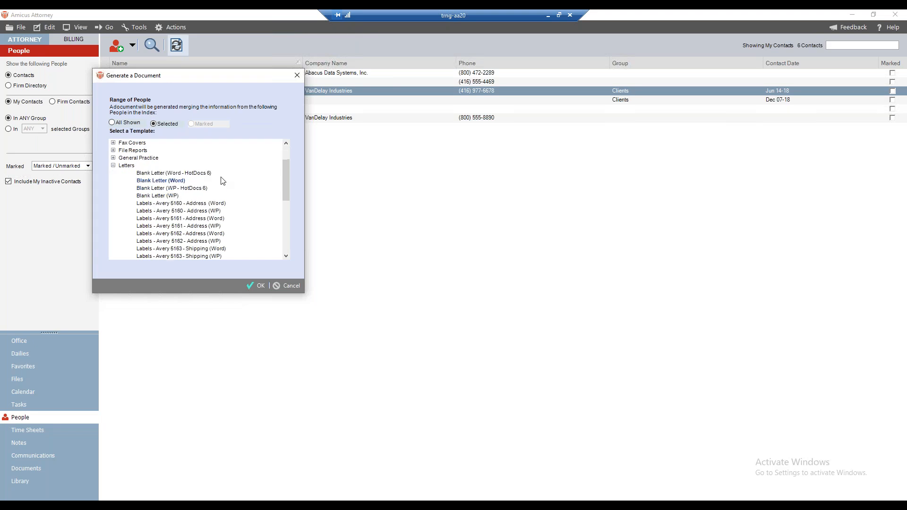
scroll(222, 181, "up", 6)
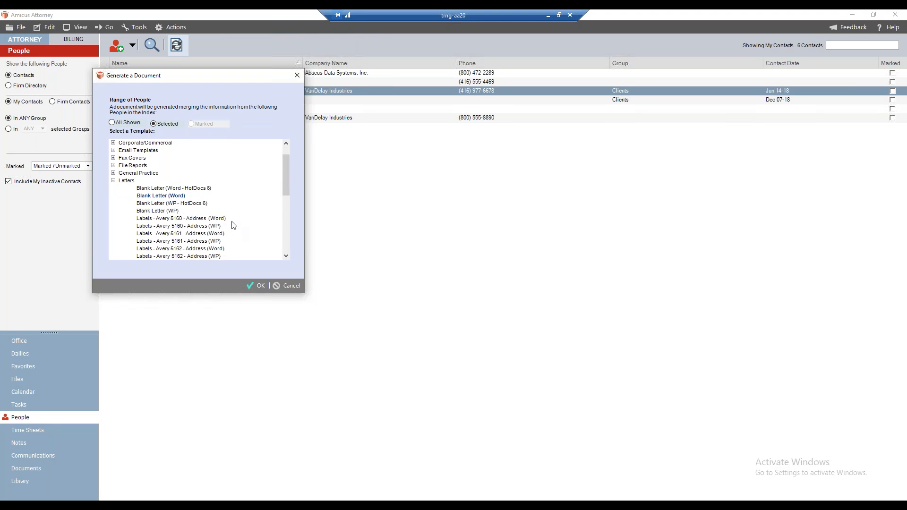
double_click(175, 197)
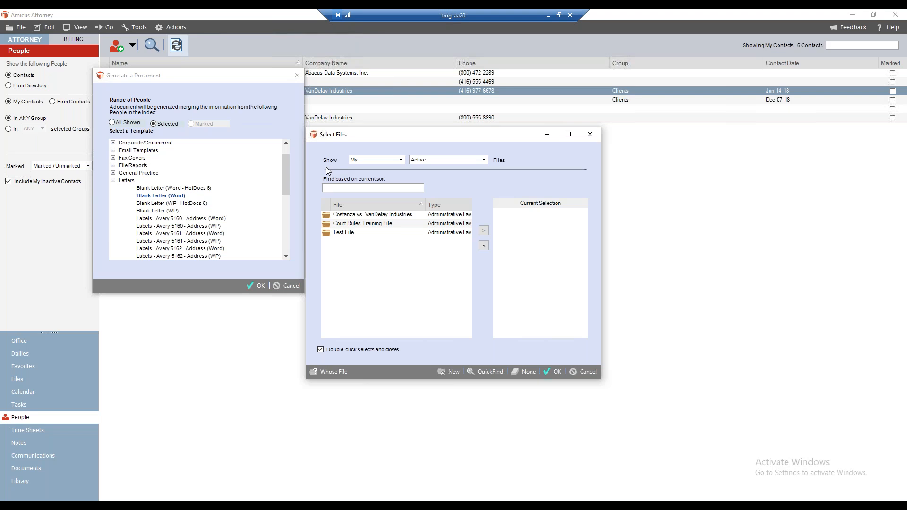
Step: Choose the VanDelay Industries case file as the file to merge into the letter and confirm the selection
left_click(355, 216)
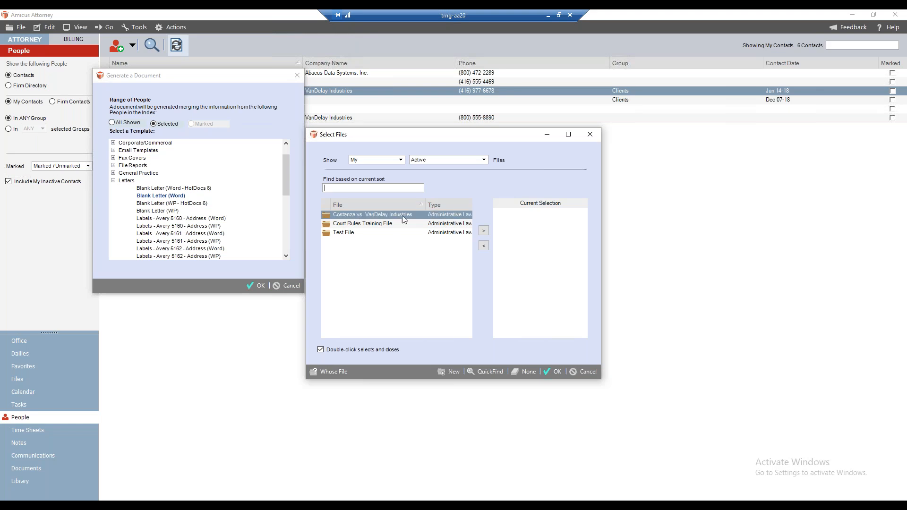
left_click(484, 231)
left_click(557, 372)
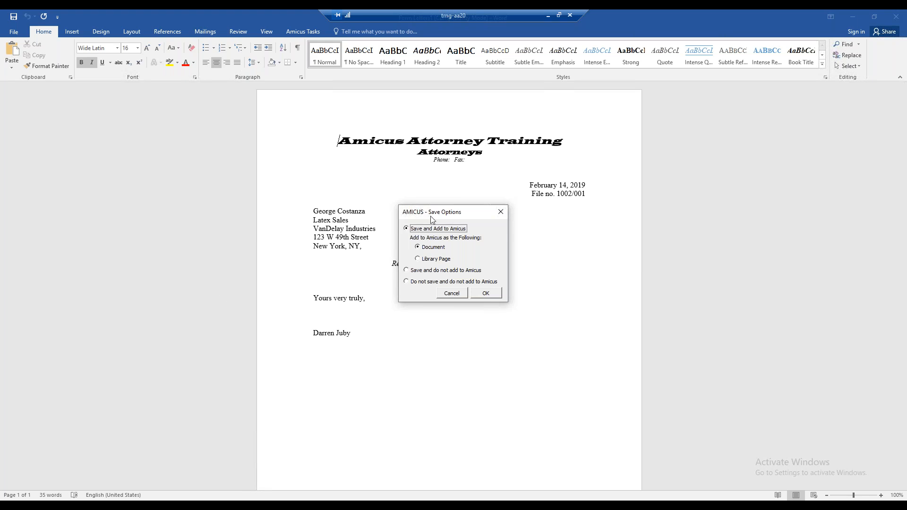
Step: Move the Save Options dialog off the letter and review the merged recipient address and subject line
left_click_drag(432, 215, 696, 165)
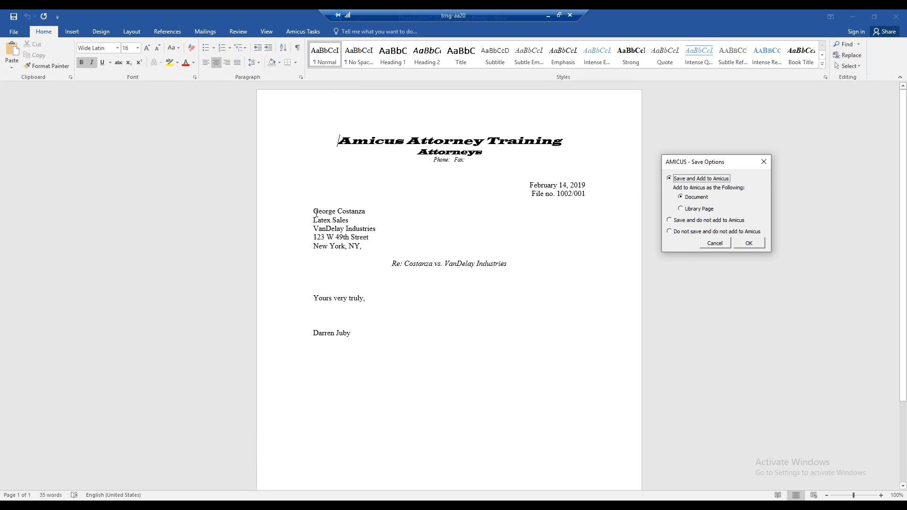
left_click_drag(313, 211, 341, 222)
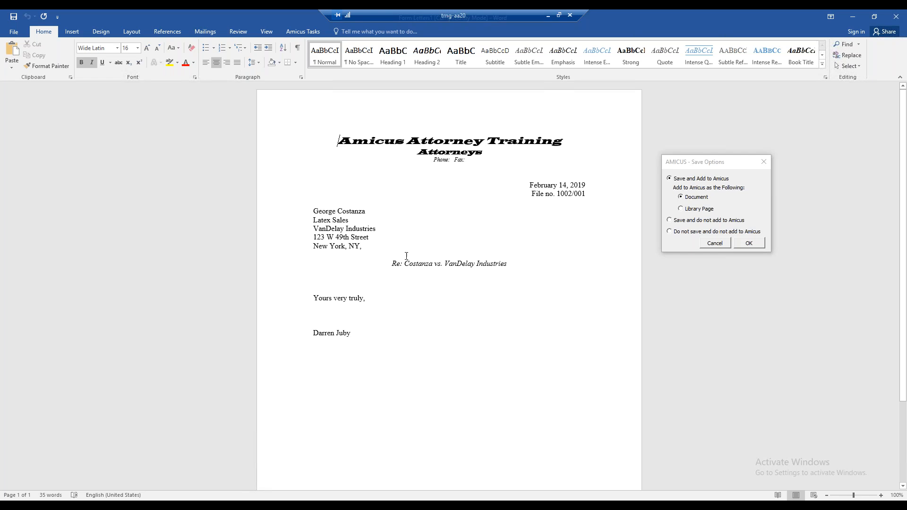
triple_click(450, 263)
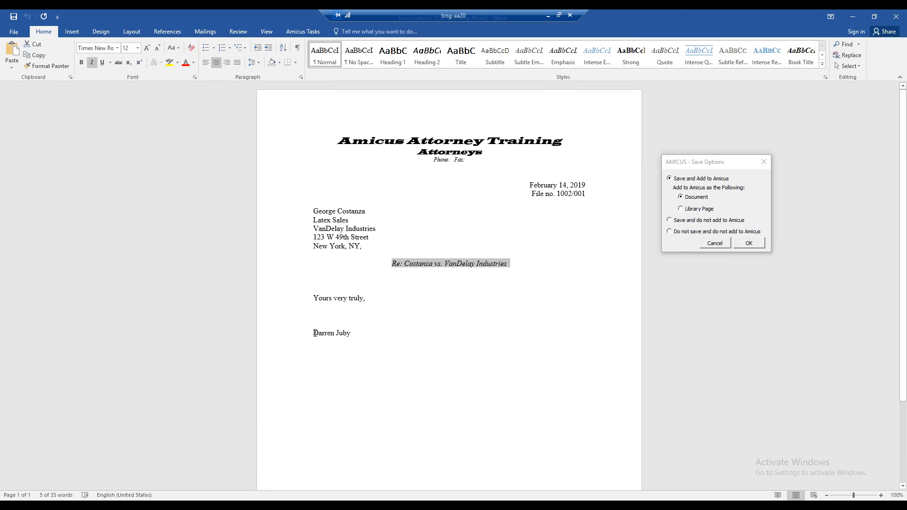
left_click(691, 165)
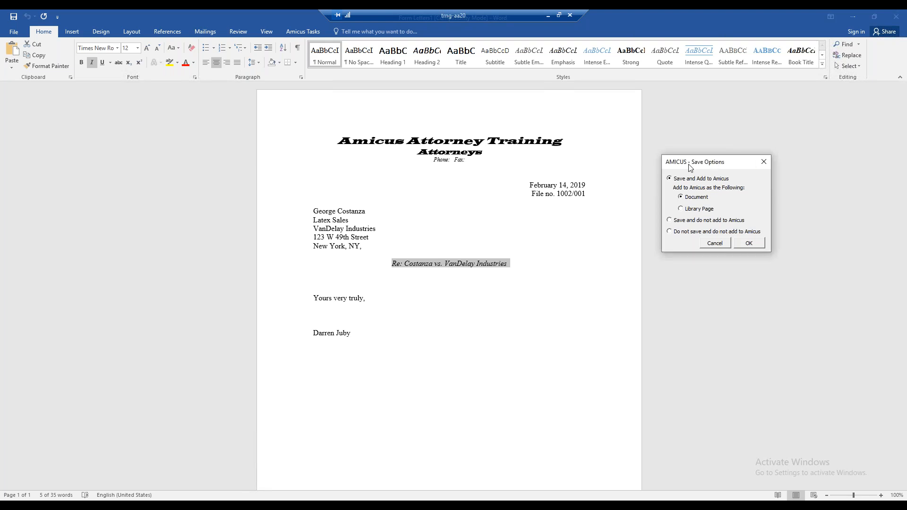
Step: Enter four lines of filler text below the letter's subject line: ajklfjdklfjkldsajf, jdsklfjlkdsjfkldsaf, dsajklfjdsklfjsdakf and lksdjfkljsdfkljsd
left_click(325, 280)
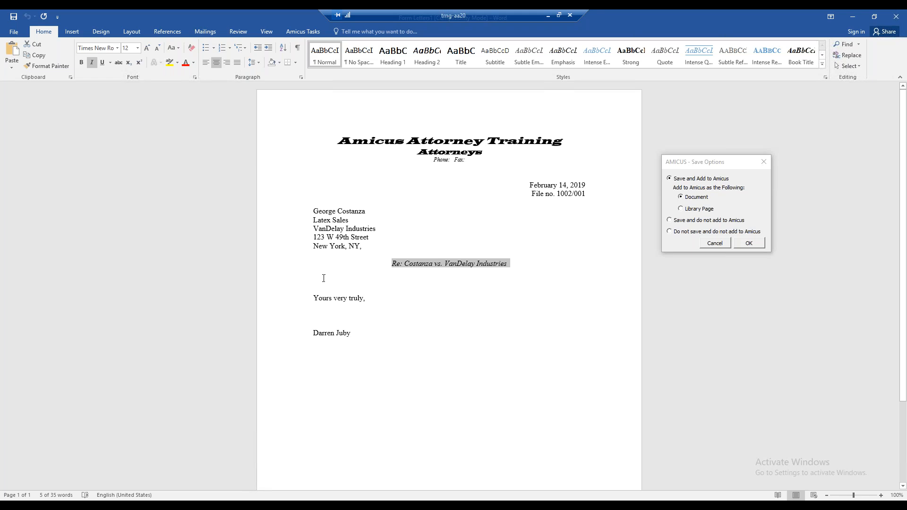
left_click(327, 279)
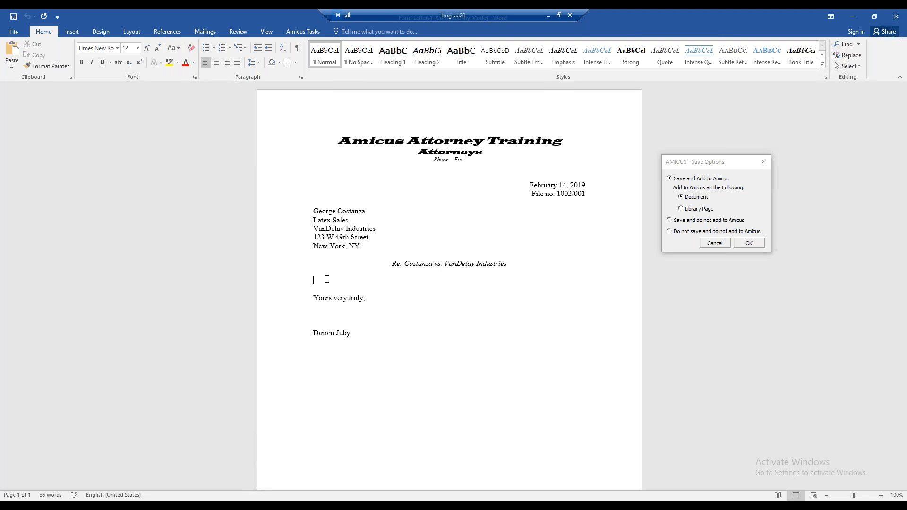
type("ajklfjdklfjkldsajf")
key("Return")
type("jdsklfjlkdsjfkldsaf")
key("Return")
type("dsajklfjdsklfjsdakf")
key("Return")
type("lksdjfkljsdfkljsd")
key("Return")
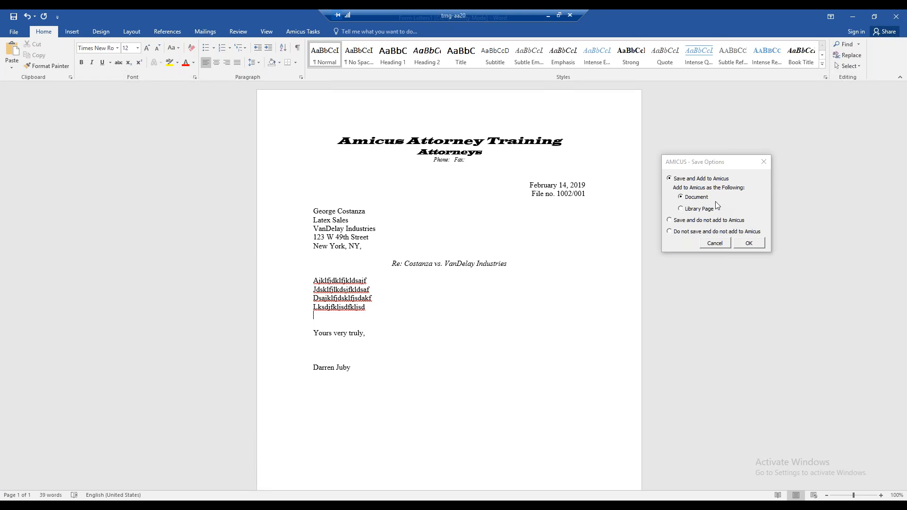
Step: Save the letter as WebinarDocGenTest in the TRNG folder, adding it to Amicus as a document, and close it
left_click(710, 186)
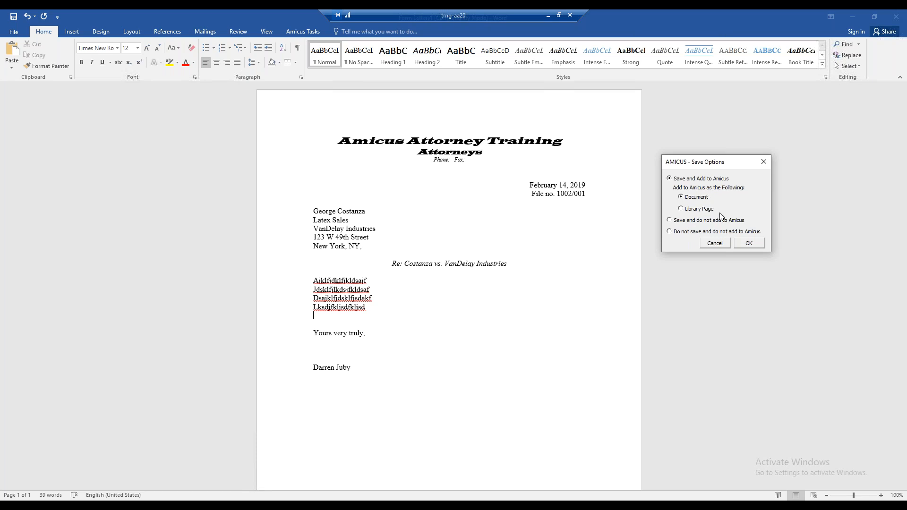
left_click(749, 243)
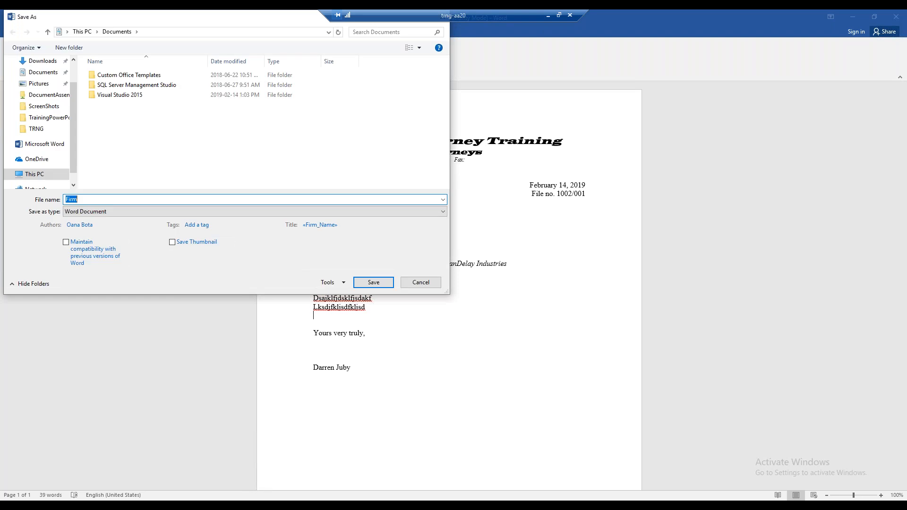
left_click(44, 131)
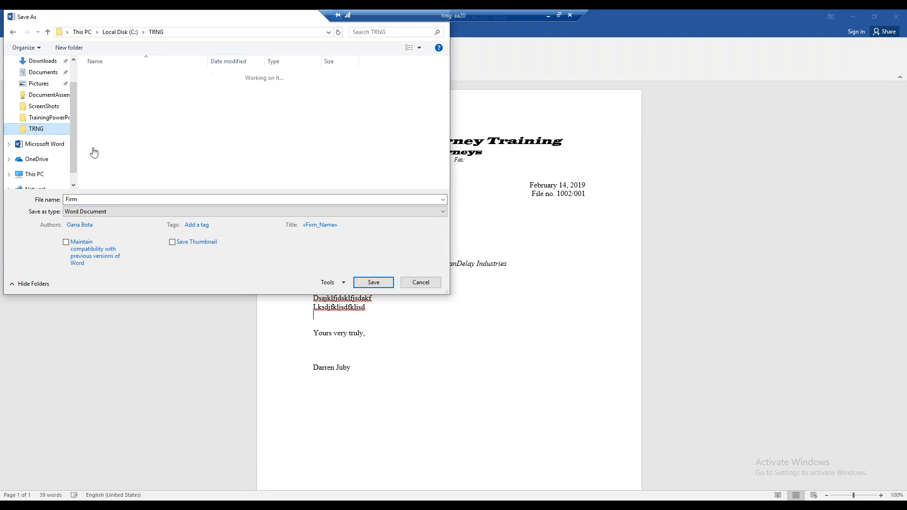
left_click(90, 200)
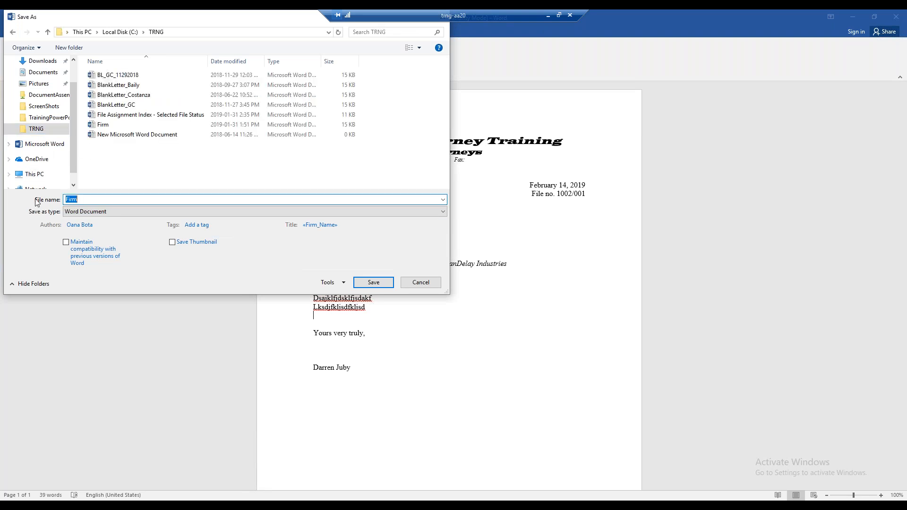
type("WebinarDocGenTest")
left_click(362, 283)
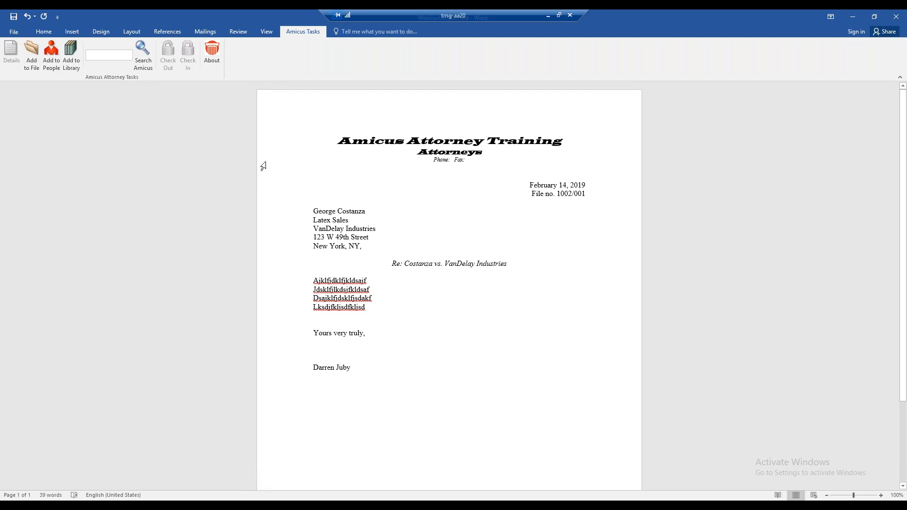
key("ctrl+w")
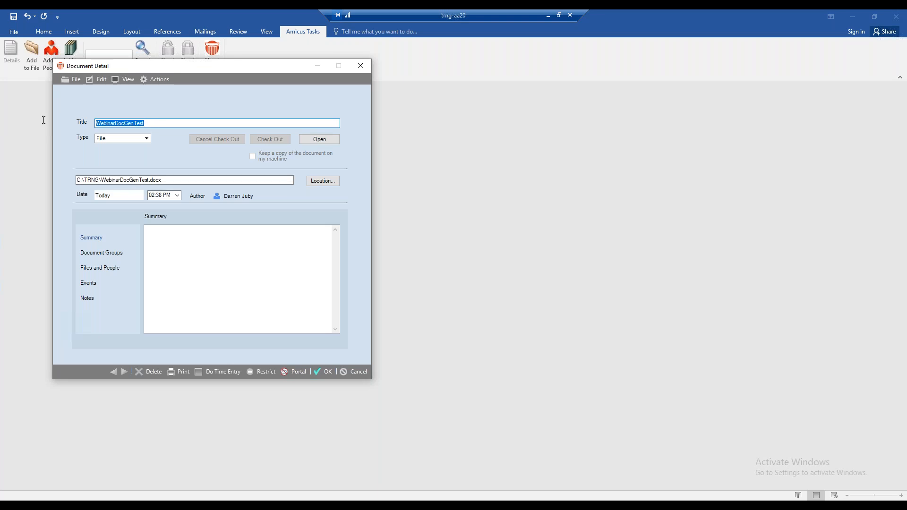
Step: Retitle the document record as "Document Generated during Webinar"
type("Document Geen")
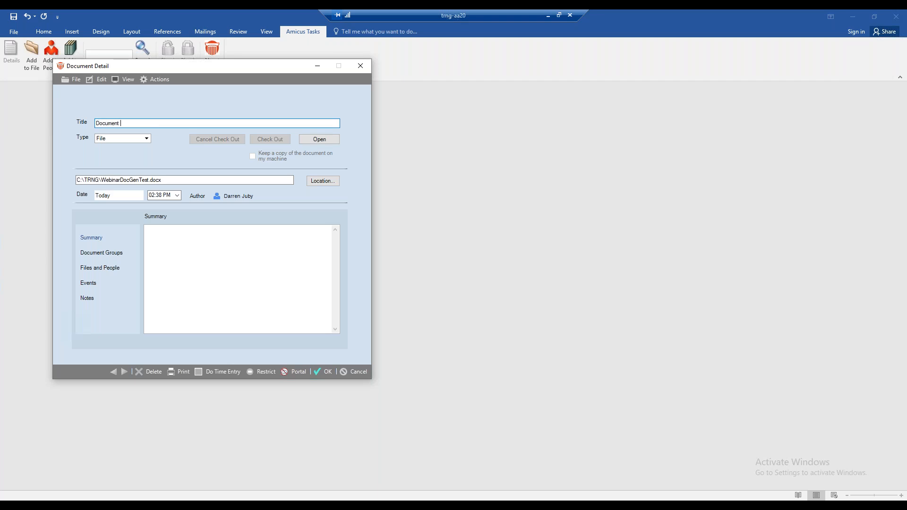
key("BackSpace")
type("nerated during Webinar")
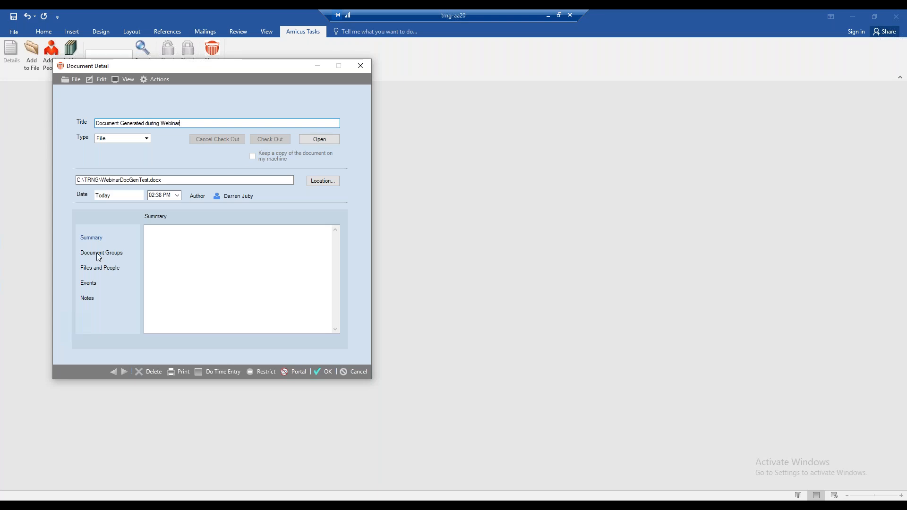
Step: Look at the document groups available for the record and leave the selection without assigning one
left_click(167, 243)
left_click(91, 255)
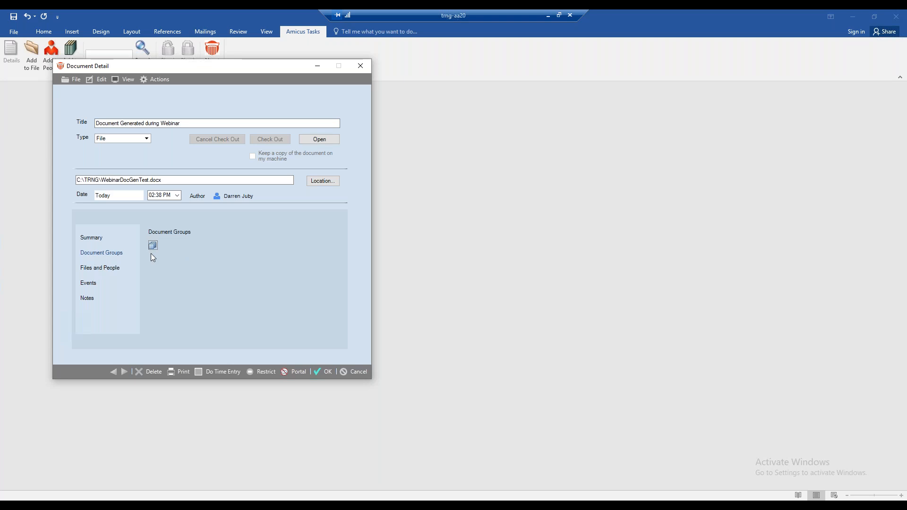
left_click(154, 248)
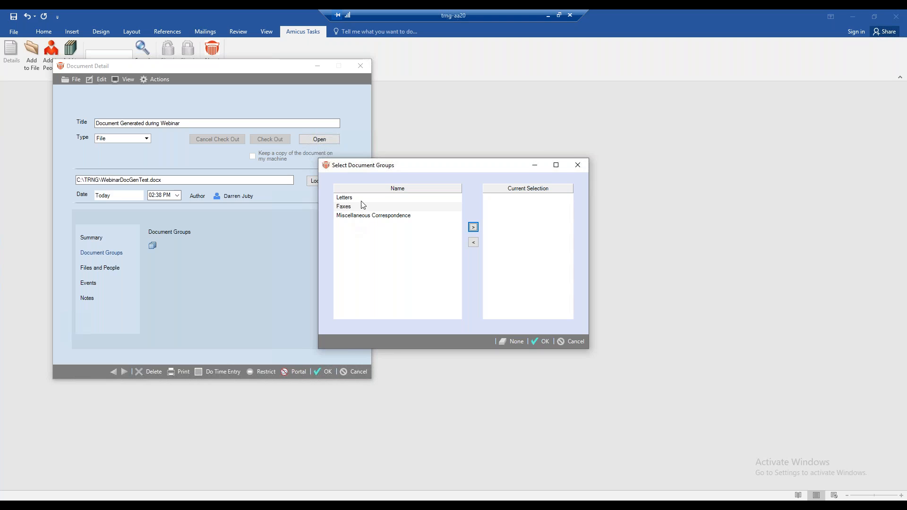
left_click(573, 341)
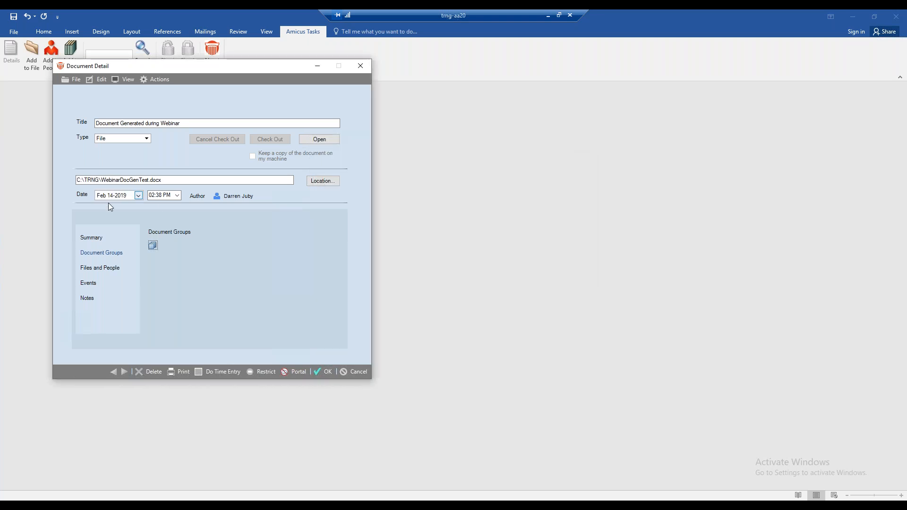
Step: Examine the case file associated with the document and the files available for selection, then leave without changing it
left_click(98, 268)
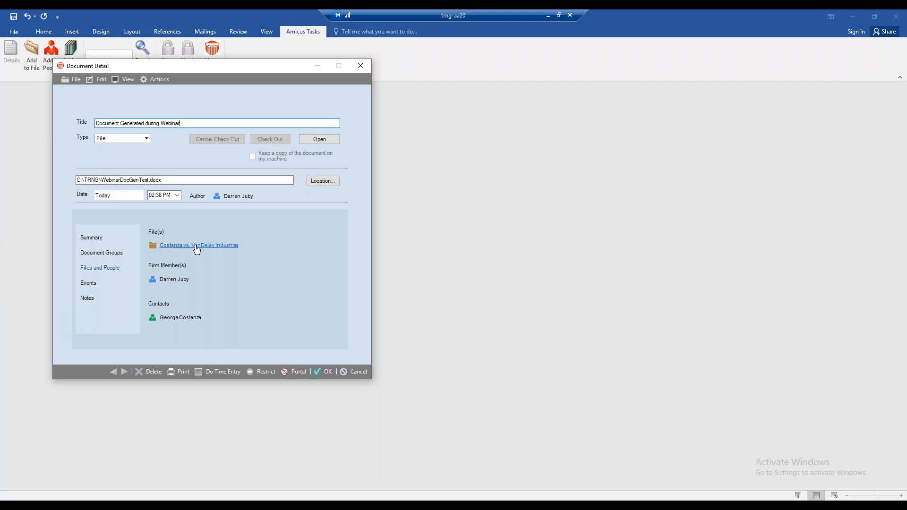
left_click(153, 247)
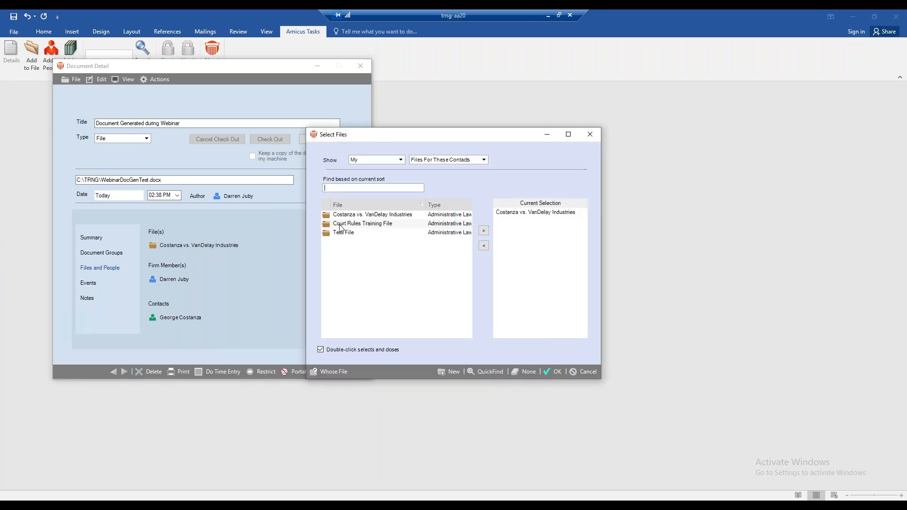
left_click(542, 216)
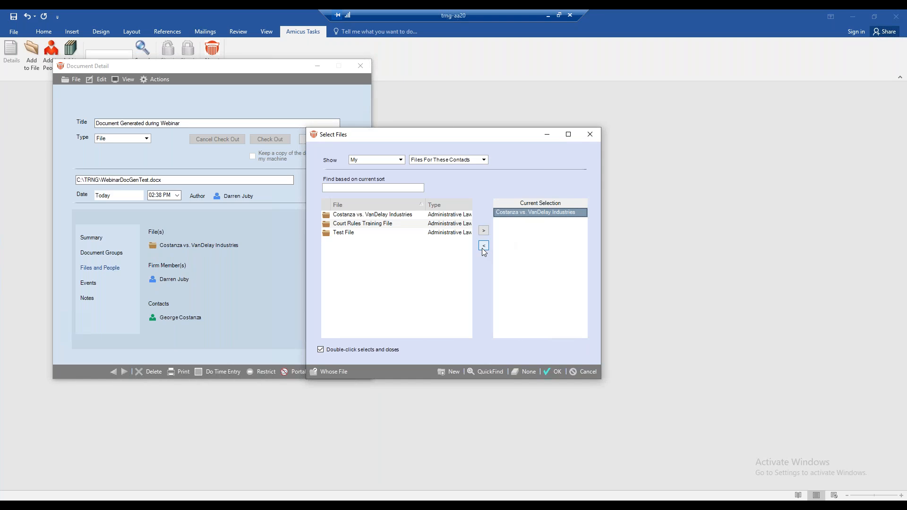
left_click(580, 367)
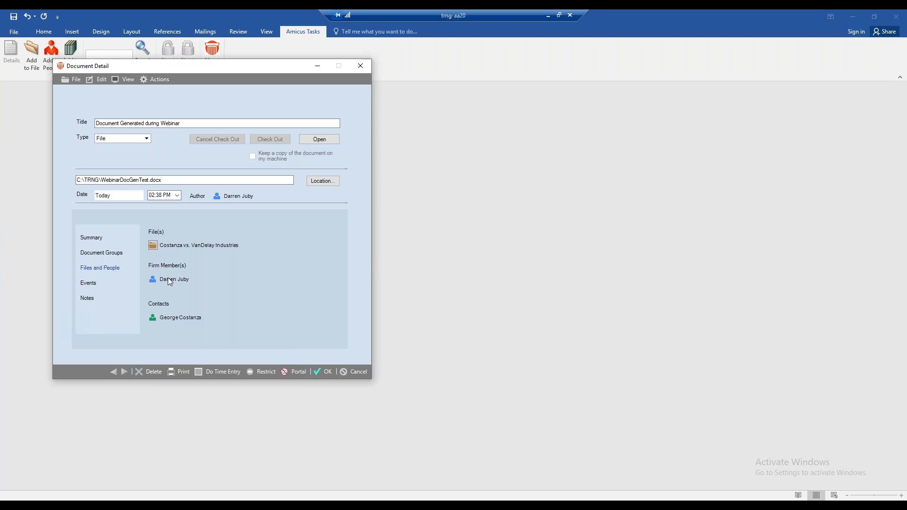
Step: Browse the contacts that can be linked to the document, widening the list to All My Contacts, and cancel the selection
left_click(153, 321)
double_click(241, 257)
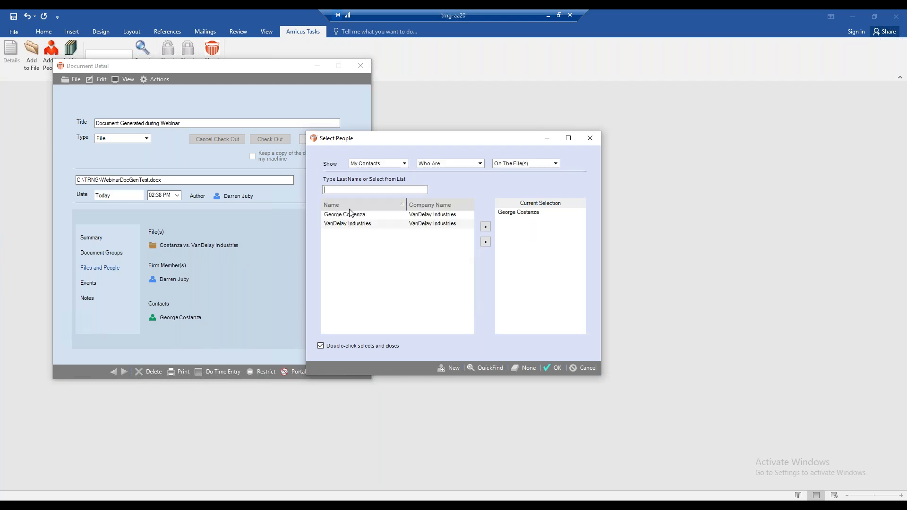
left_click(475, 165)
left_click(434, 174)
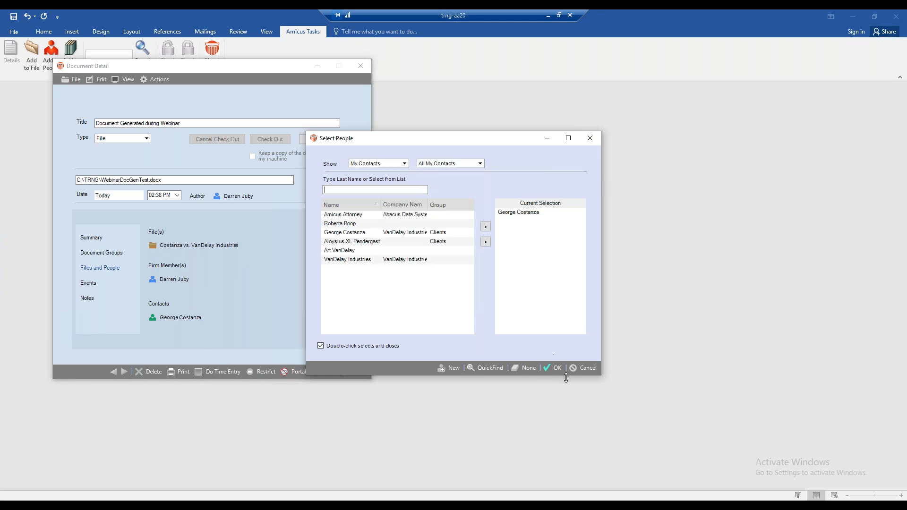
left_click(575, 369)
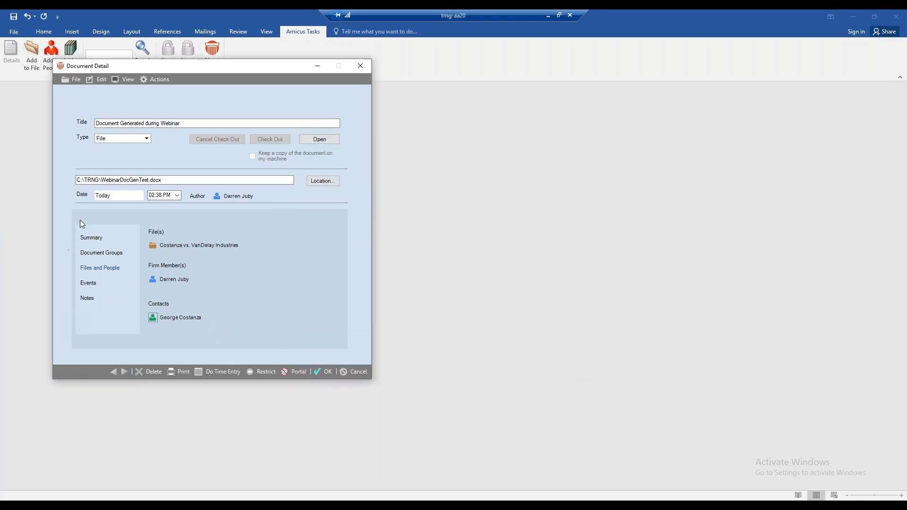
Step: Assign the second firm member in the workgroup list to the document record in addition to the author
double_click(152, 284)
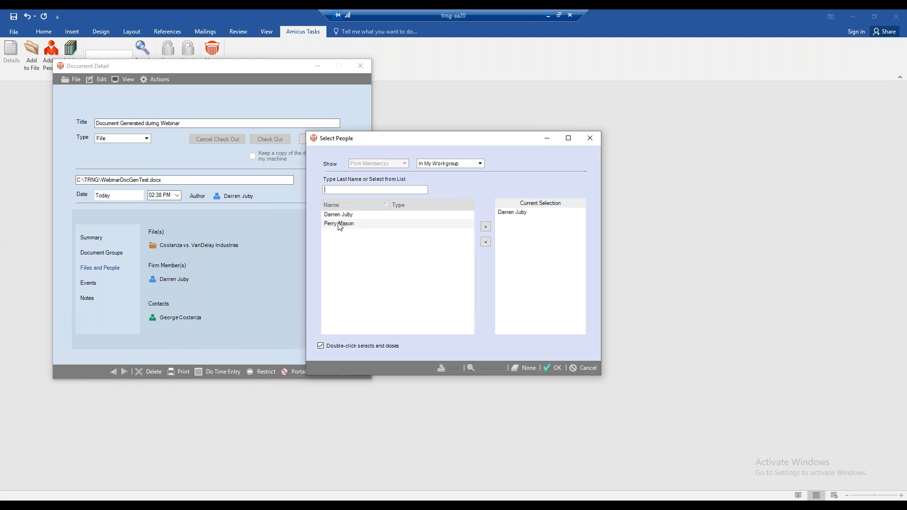
left_click(339, 225)
left_click(486, 227)
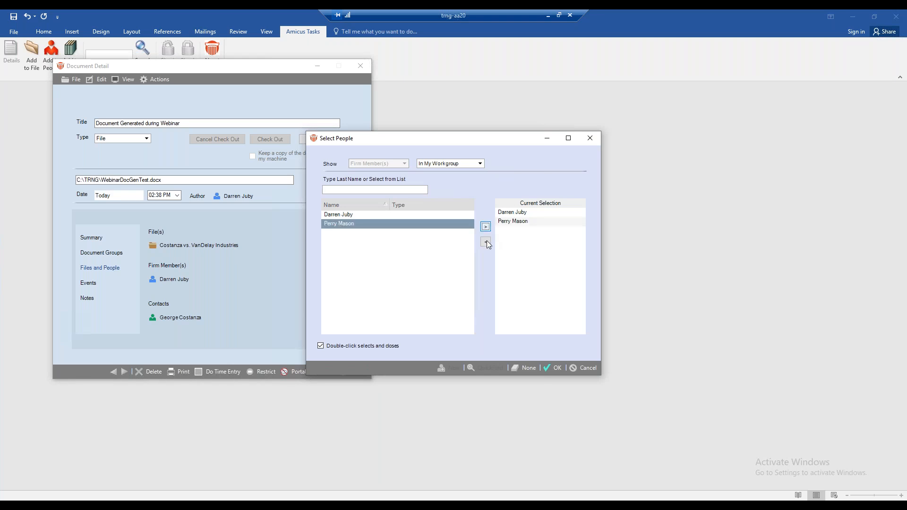
left_click(552, 368)
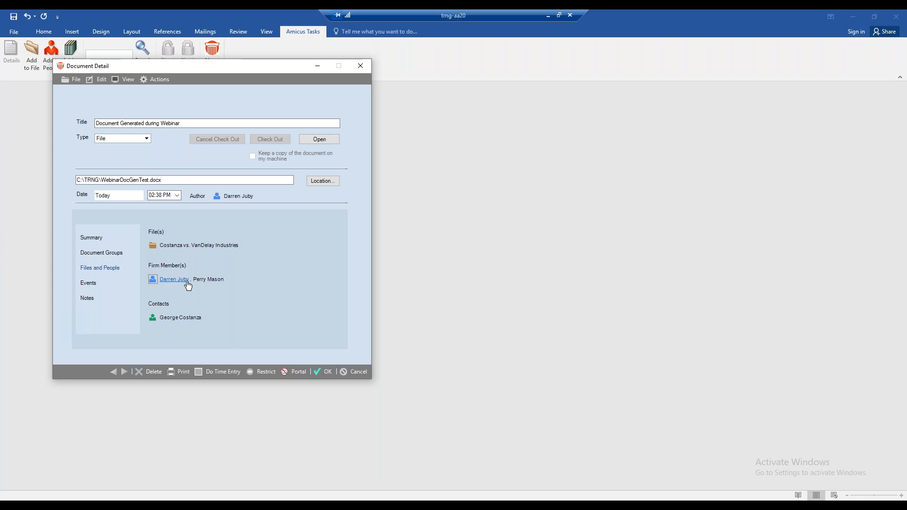
Step: Review the document record's Events and Notes sections and return to its Summary
left_click(88, 284)
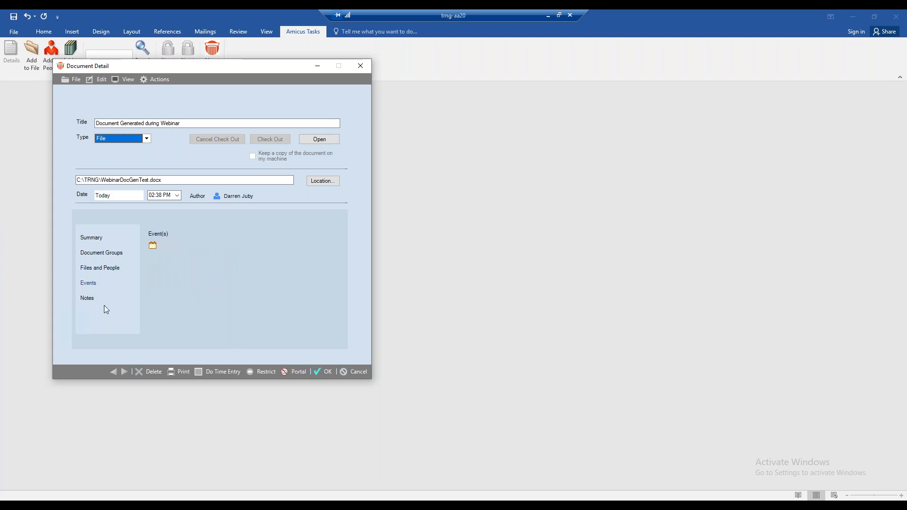
left_click(88, 298)
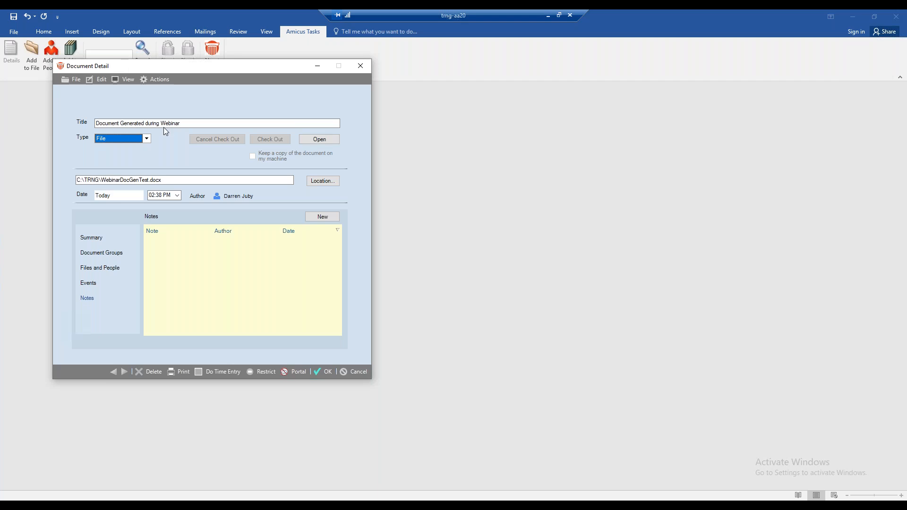
left_click(91, 237)
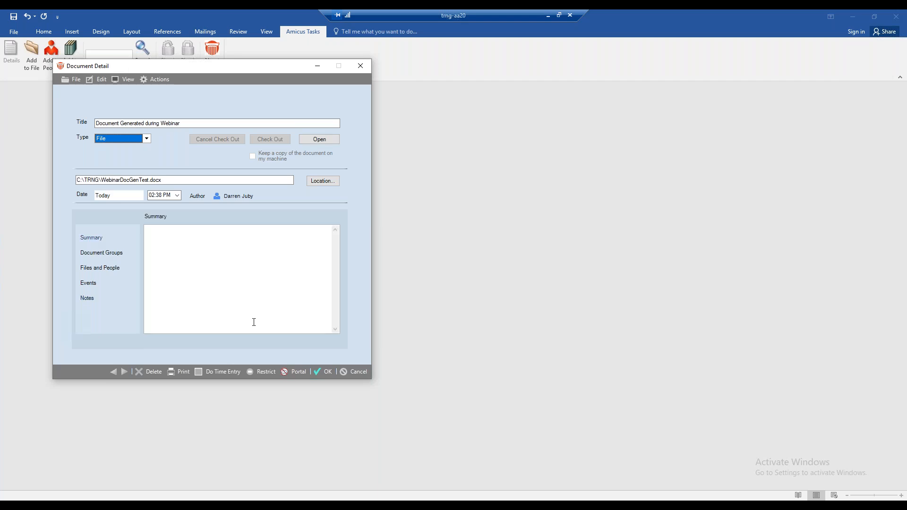
Step: Save the document record and close the generated letter in Word
left_click(323, 371)
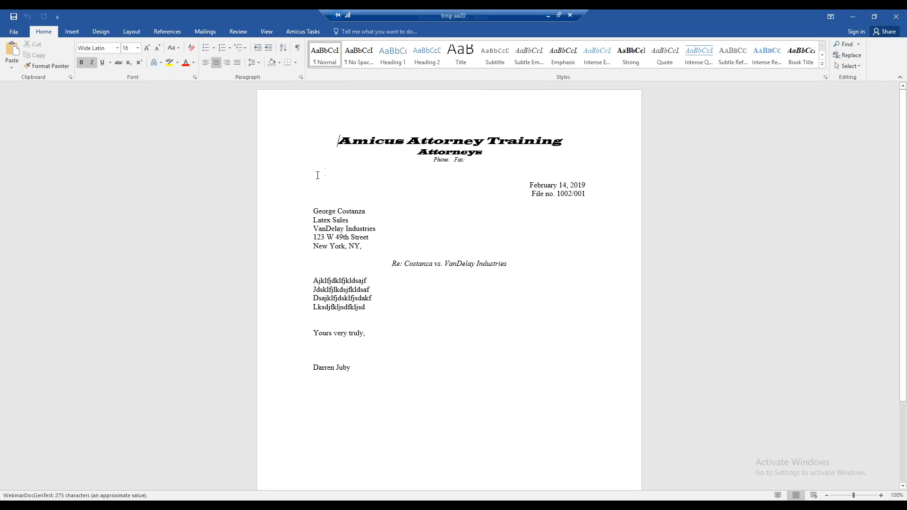
left_click(902, 22)
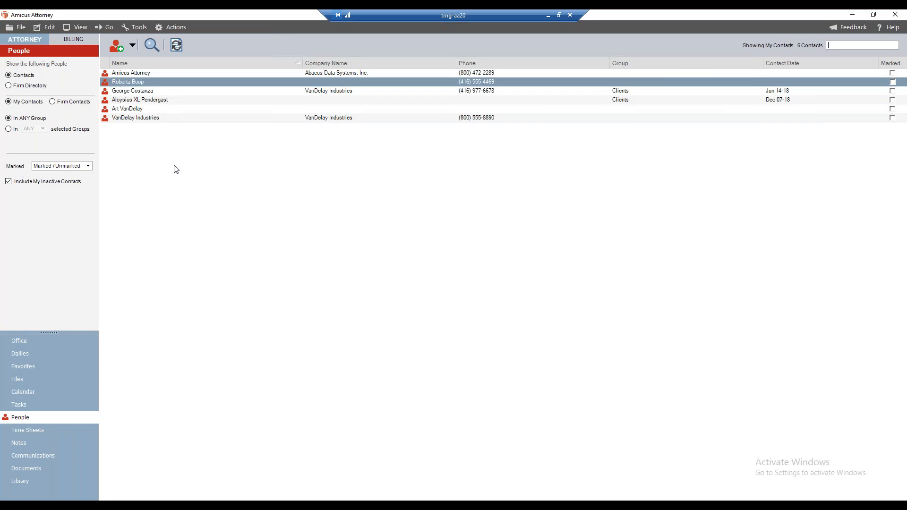
Step: In Amicus Attorney, open the client contact who works at VanDelay Industries and show the documents on the contact's record
left_click(144, 92)
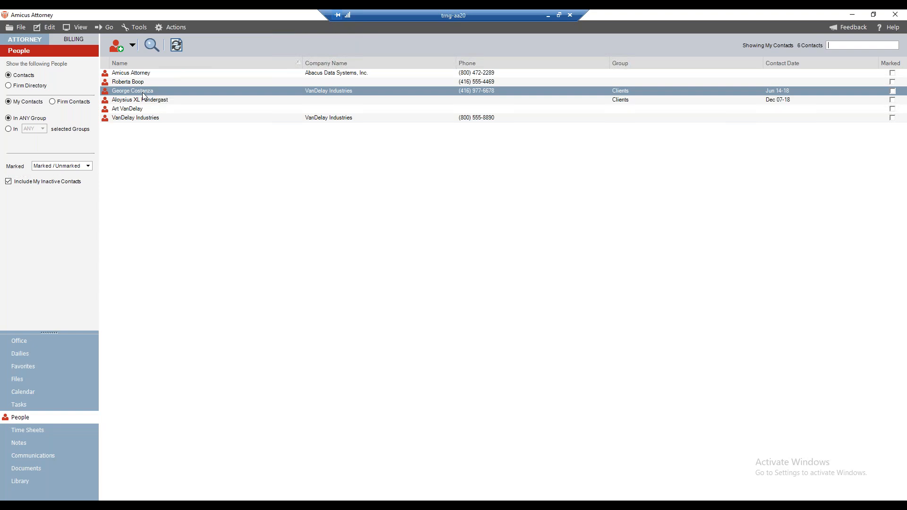
left_click(139, 94)
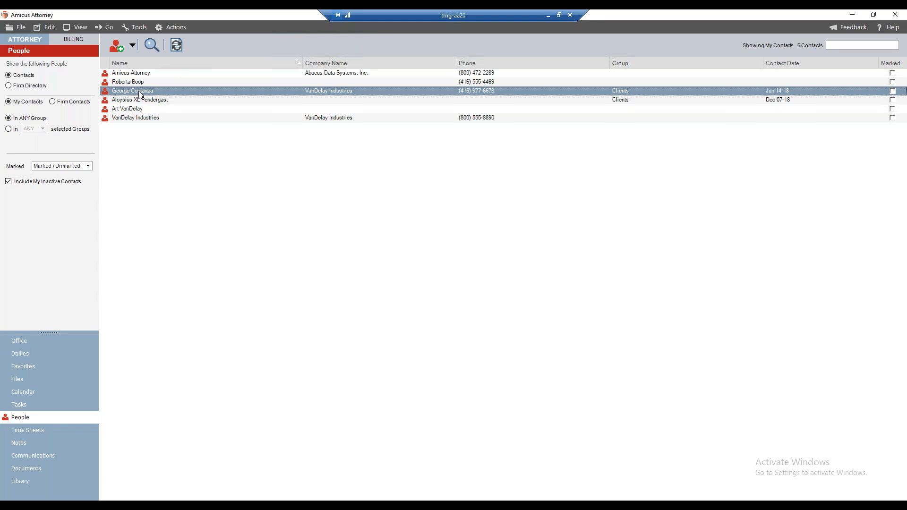
double_click(140, 94)
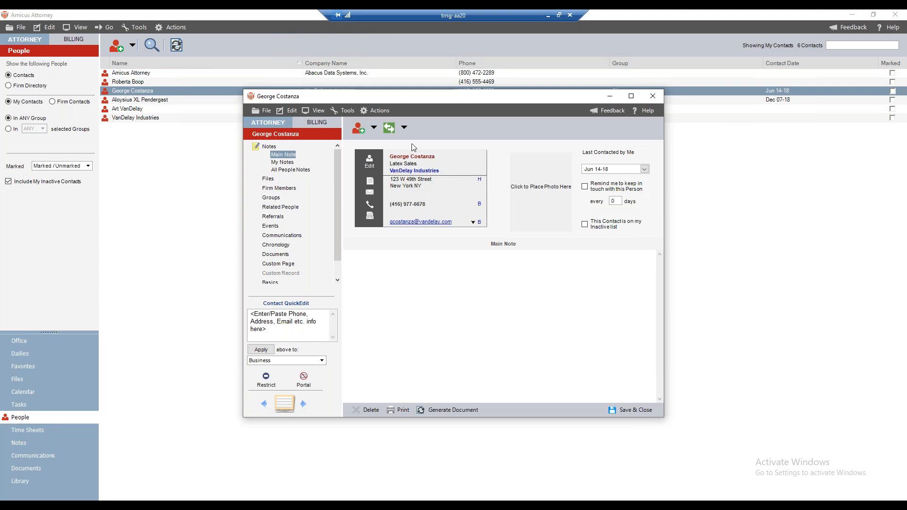
scroll(327, 205, "down", 1)
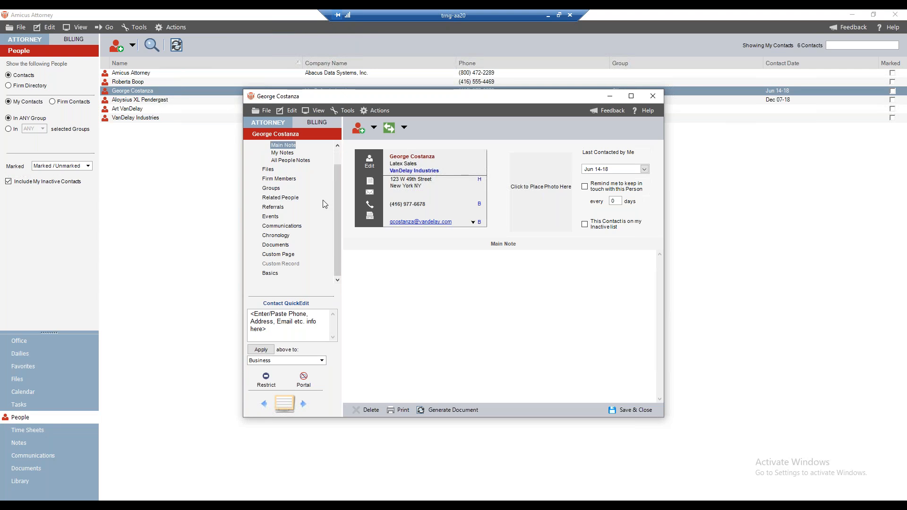
left_click(277, 245)
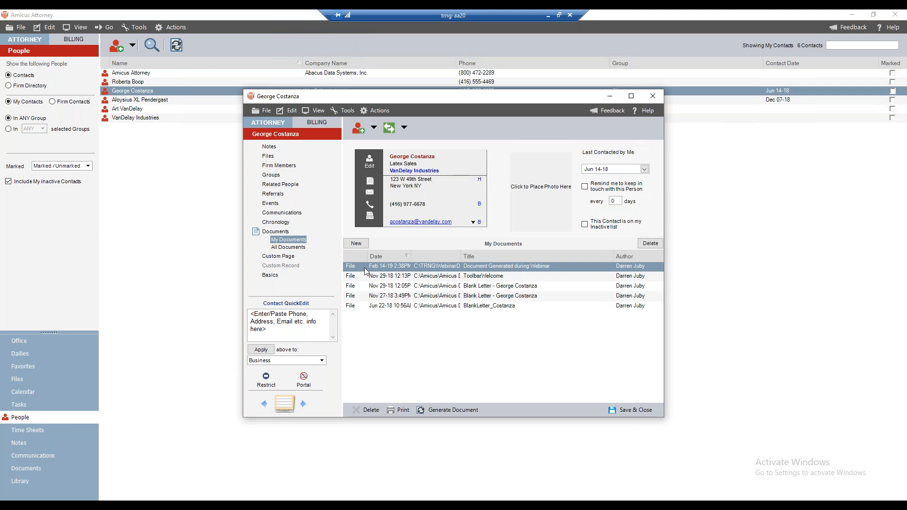
Step: Compare the contact's All Documents and My Documents lists, ending on My Documents
left_click(299, 249)
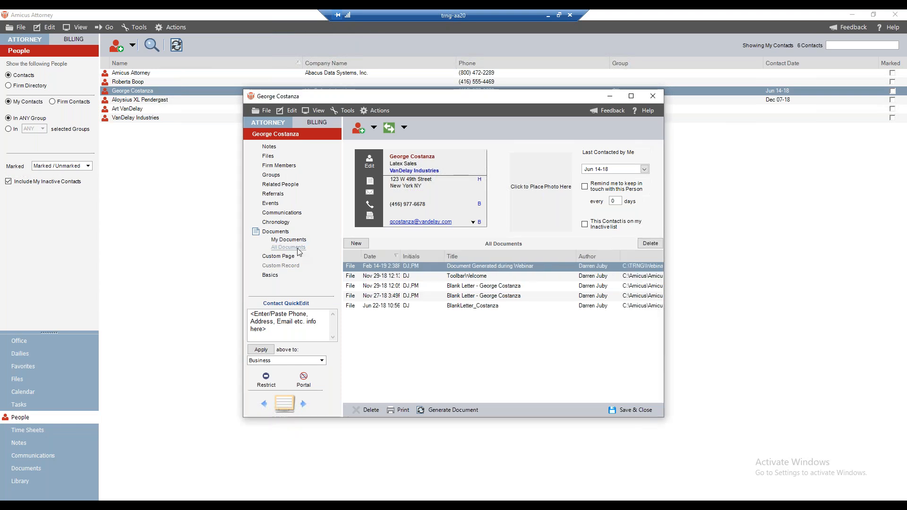
left_click(297, 241)
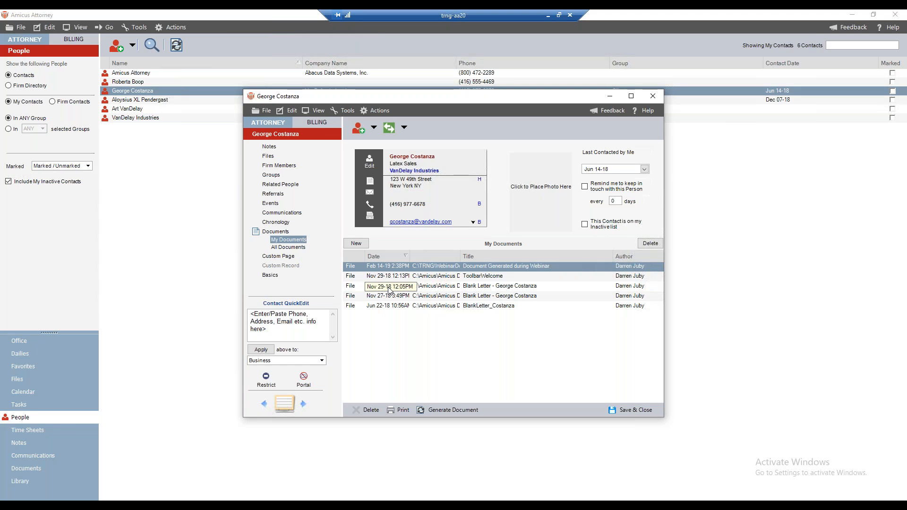
left_click(298, 248)
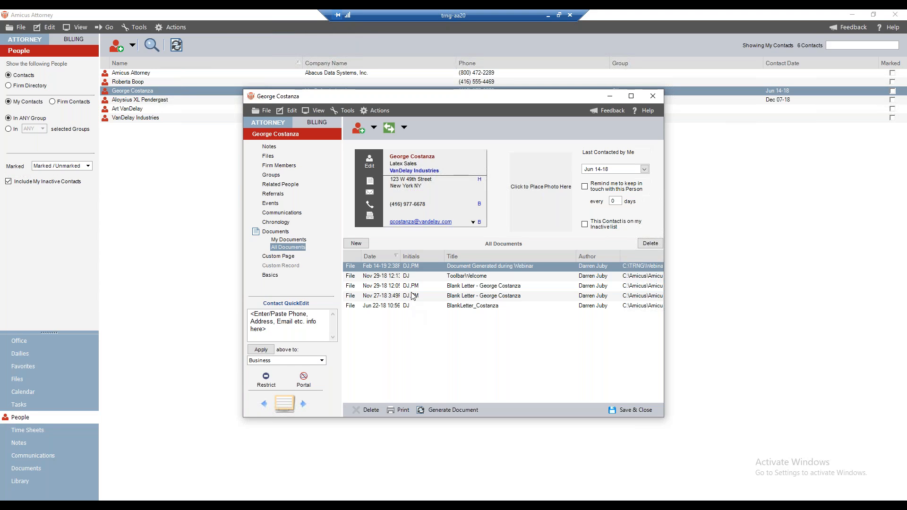
left_click(293, 240)
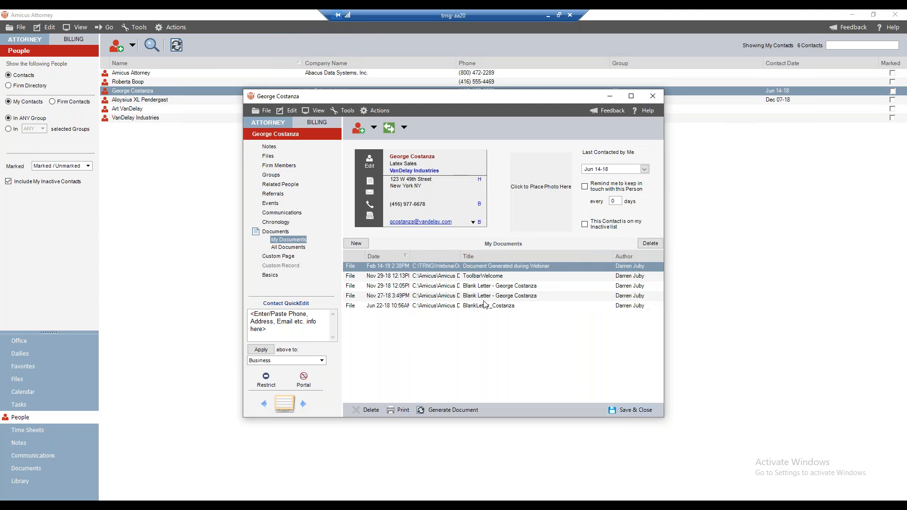
Step: Close the contact, open the VanDelay Industries case file and select "Document Generated during Webinar" in its My Documents list
key("Escape")
left_click(19, 379)
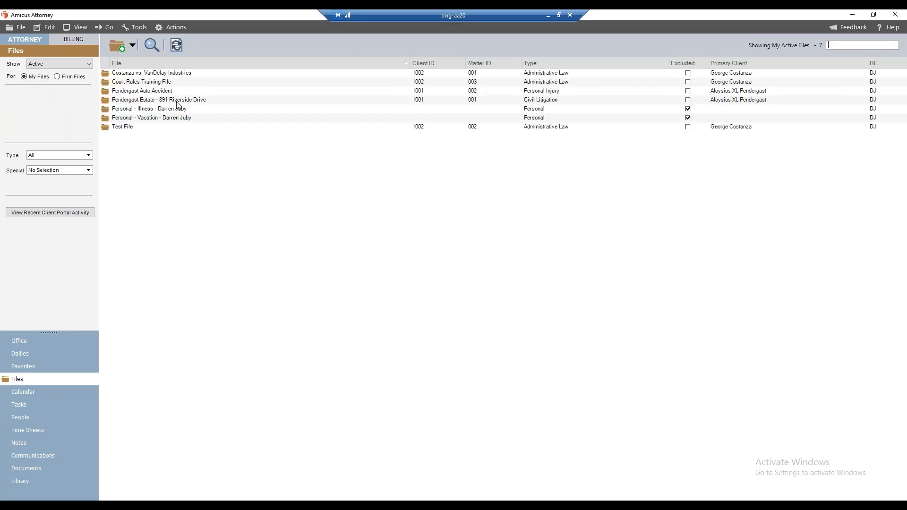
left_click(156, 75)
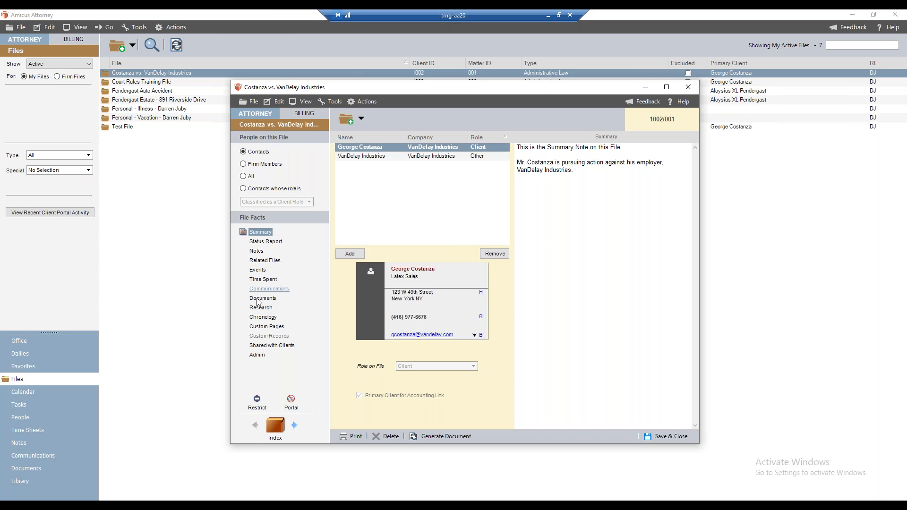
left_click(259, 300)
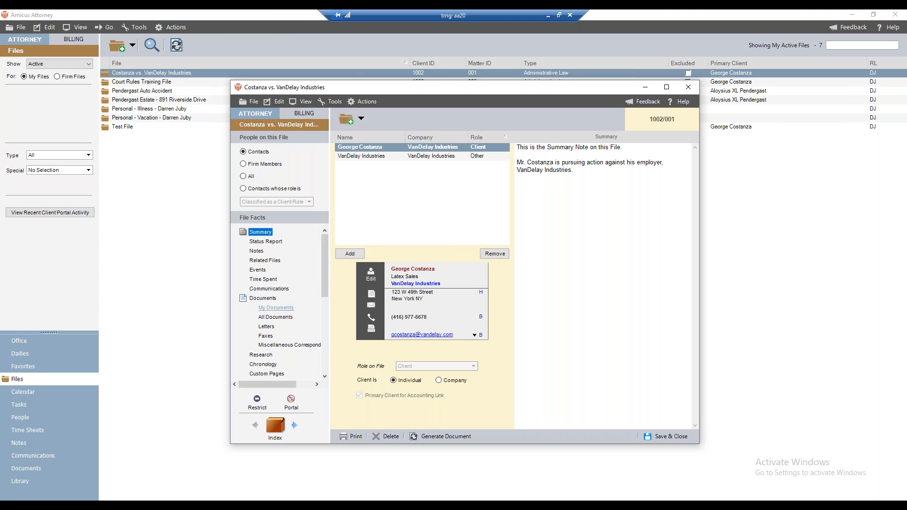
left_click(270, 308)
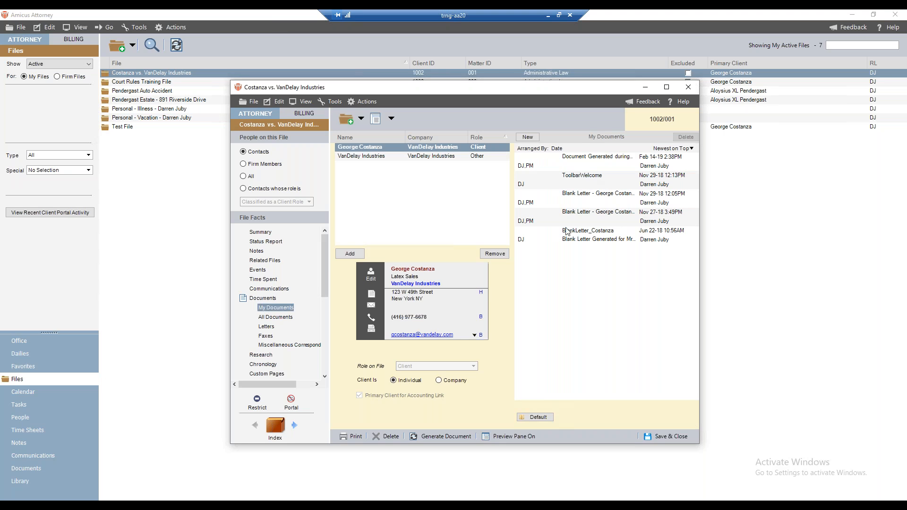
left_click(597, 166)
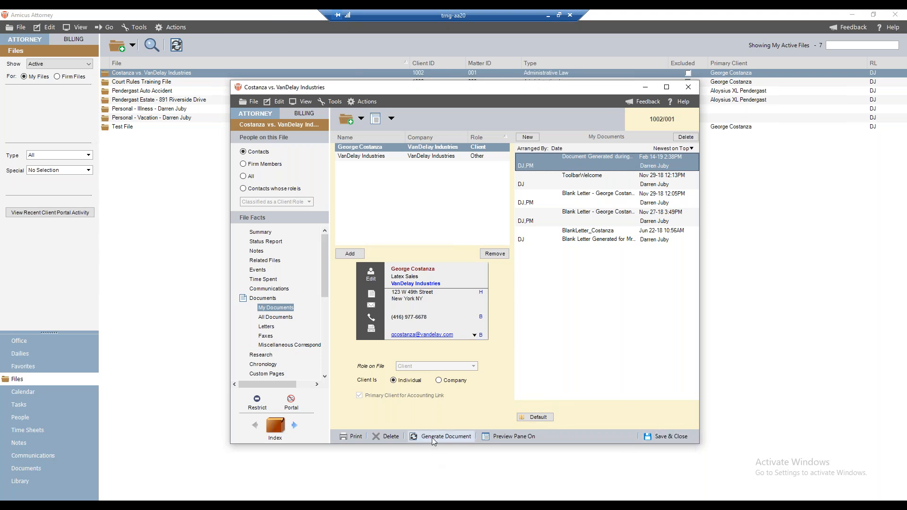
Step: Close the case file and check where Generate Document is offered for the VanDelay Industries file in the files list
left_click(175, 46)
right_click(172, 72)
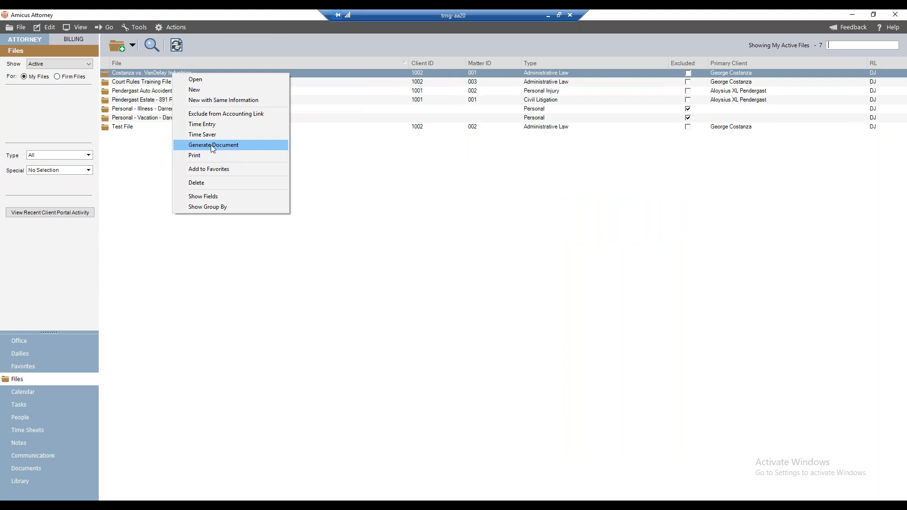
left_click(169, 26)
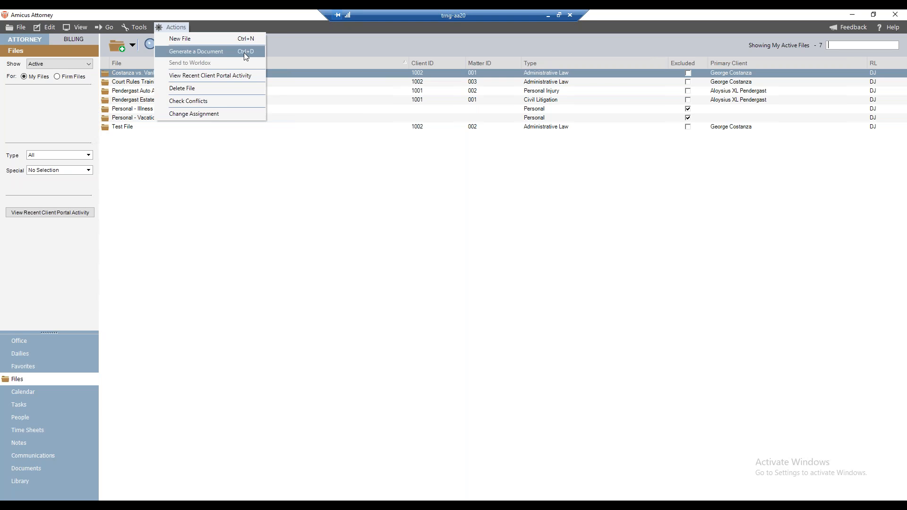
left_click(251, 22)
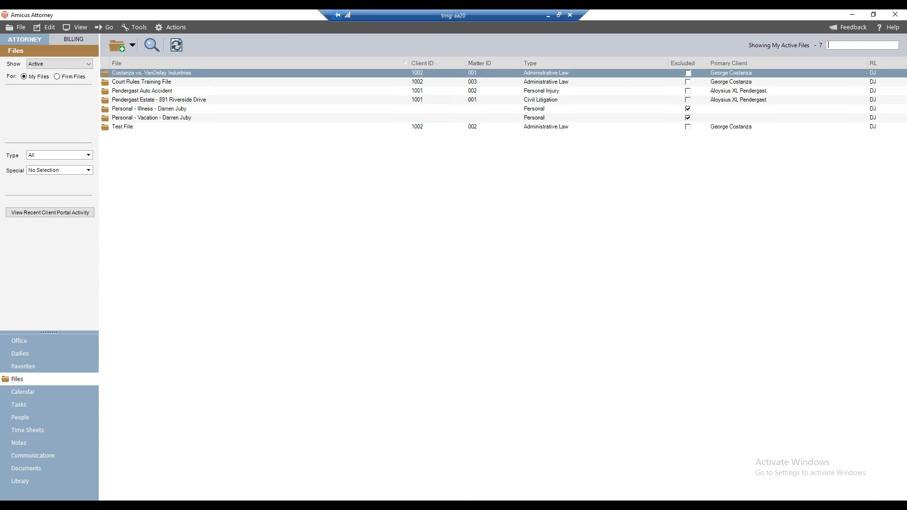
Step: Go to the Office module and open the management window for merge templates
left_click(33, 342)
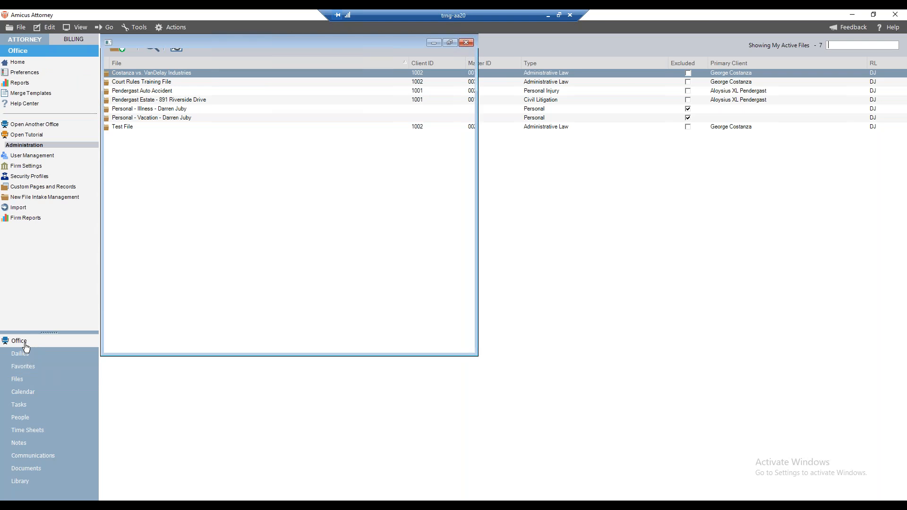
left_click(25, 350)
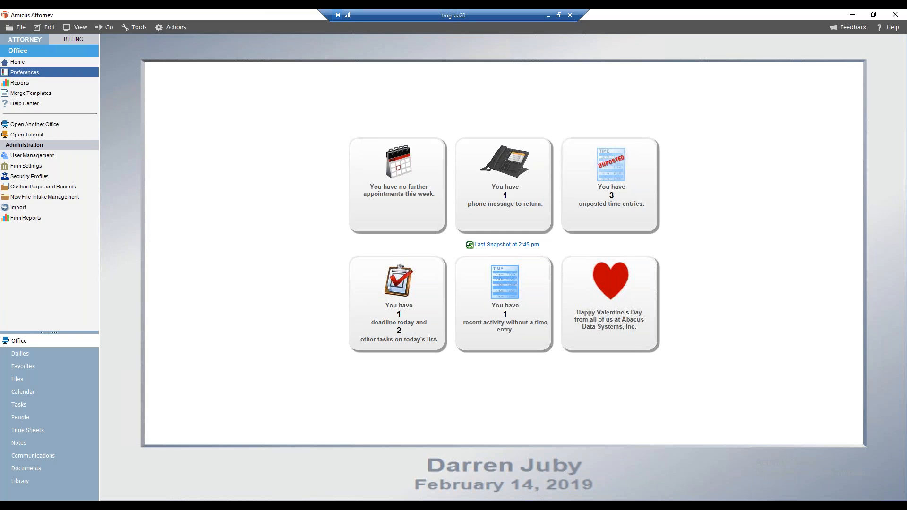
left_click(41, 104)
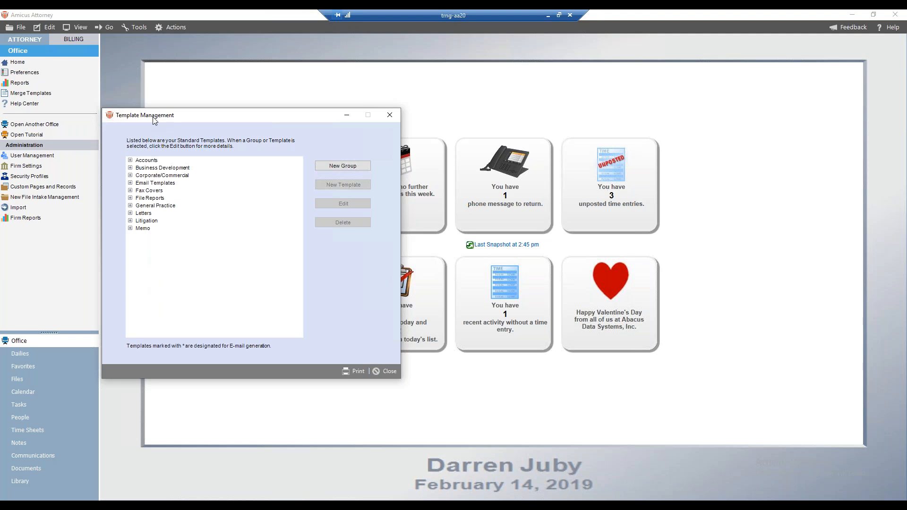
Step: Examine the templates in the Letters, General Practice and File Reports groups, collapsing each group again
left_click(131, 213)
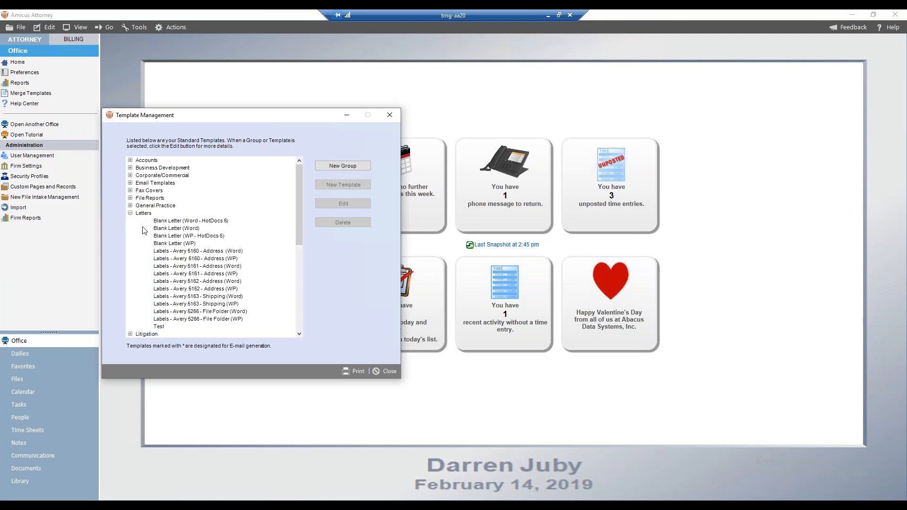
left_click(131, 213)
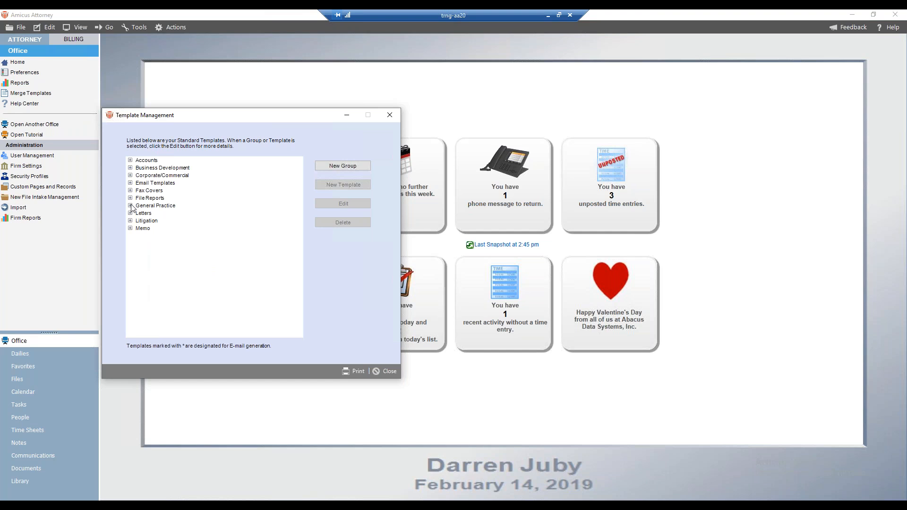
left_click(130, 205)
left_click(131, 205)
left_click(131, 198)
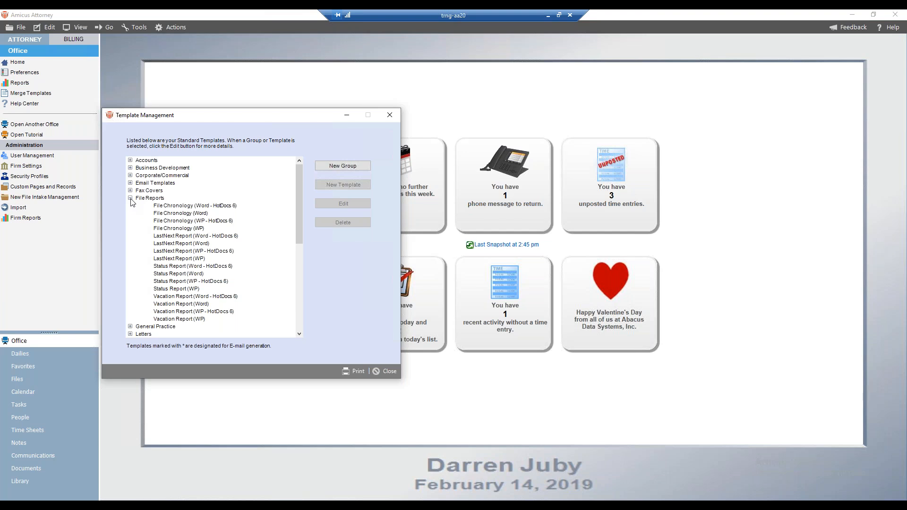
left_click(130, 198)
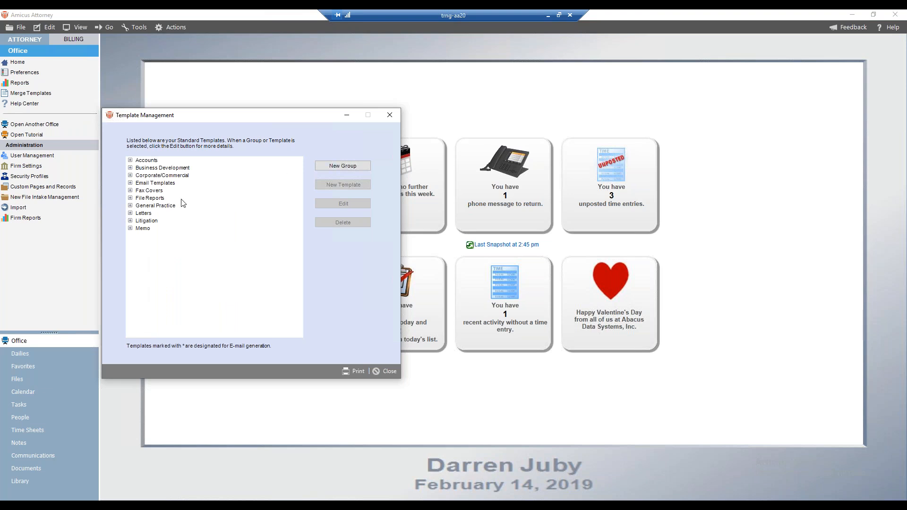
Step: Add a new template group named "WebinarTemplates"
left_click(338, 163)
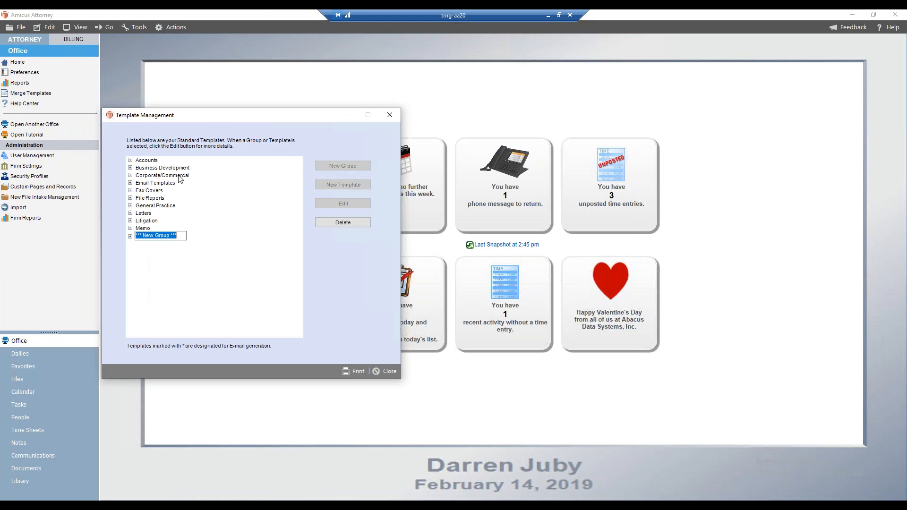
type("Webinar Templats")
key("BackSpace")
type("es")
key("Return")
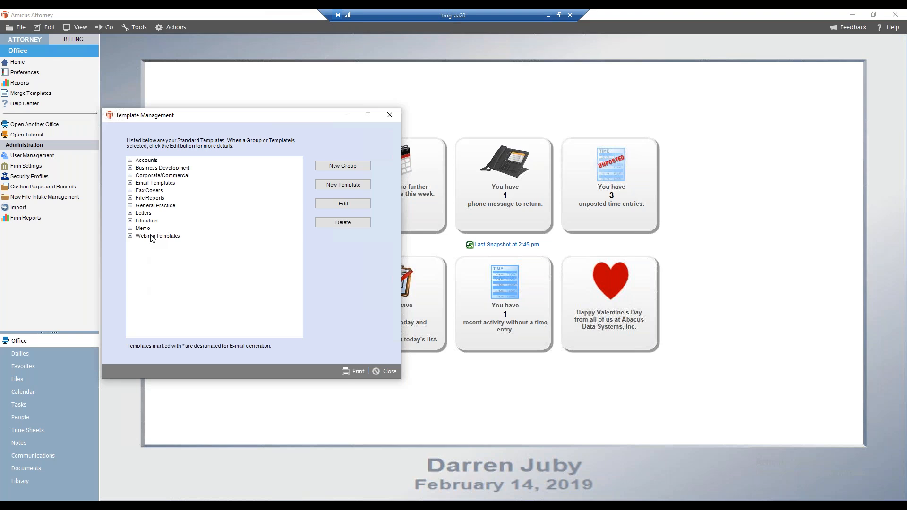
Step: Create a document template named "Webinar Test 001" in the WebinarTemplates group and open its blank template document in Word
left_click(152, 237)
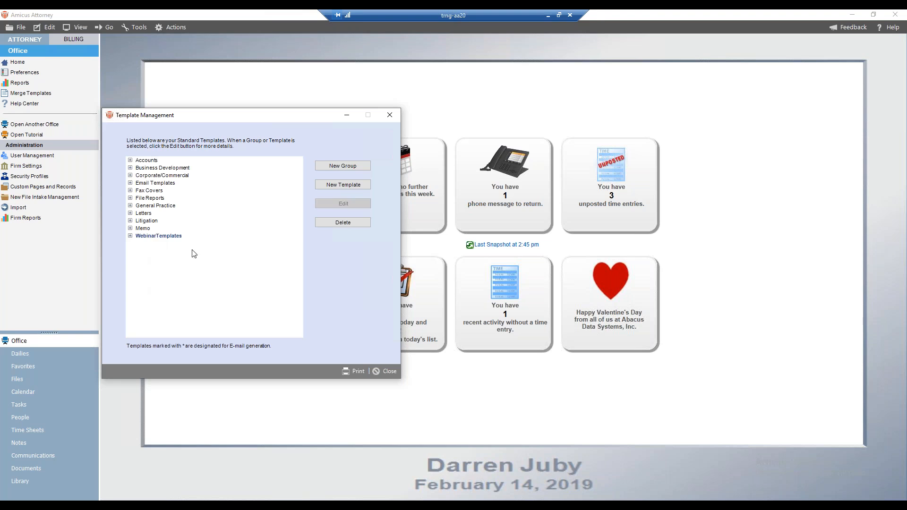
left_click(328, 185)
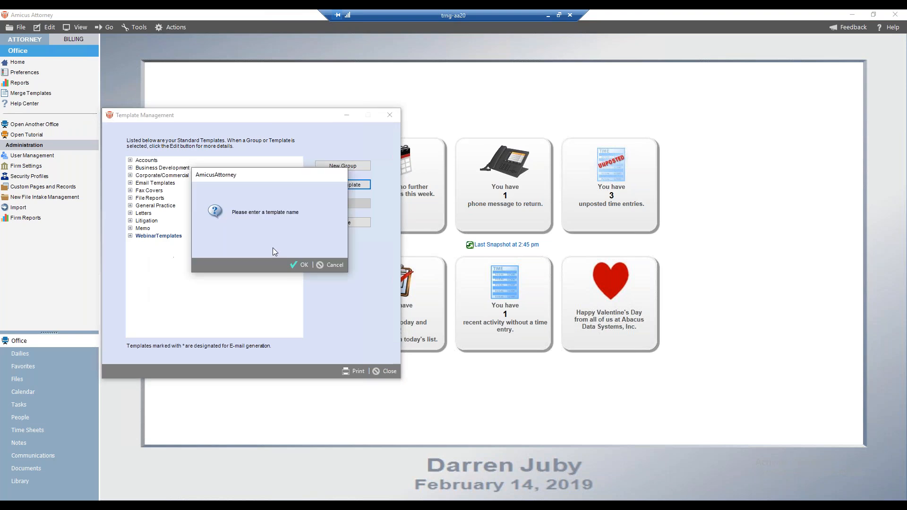
left_click(299, 264)
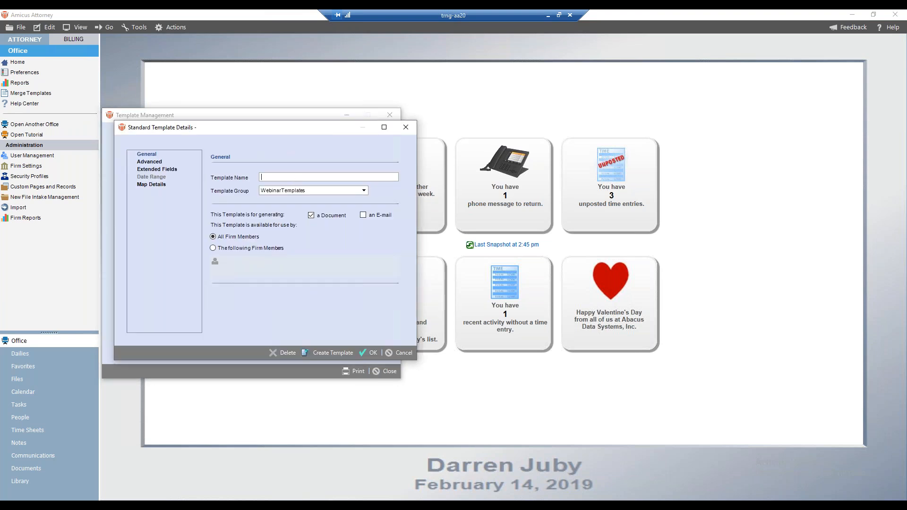
type("Webinar Test 001")
left_click(362, 190)
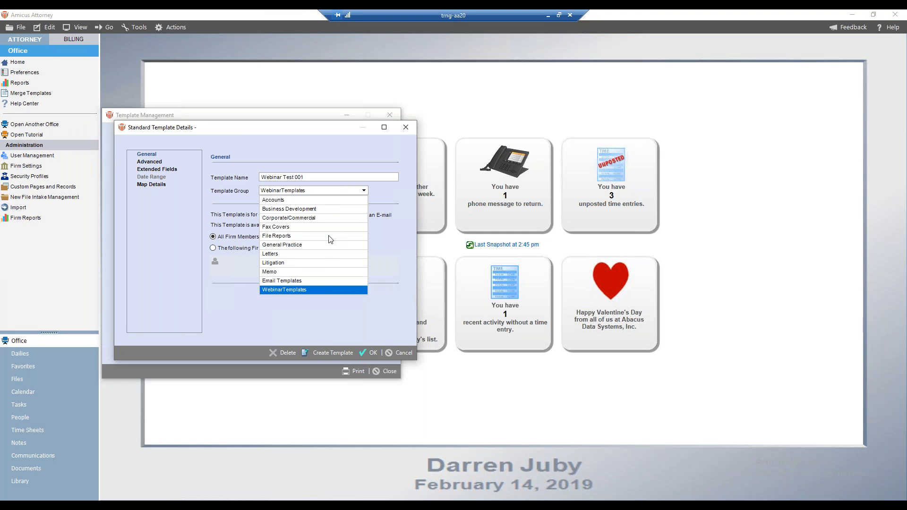
left_click(404, 192)
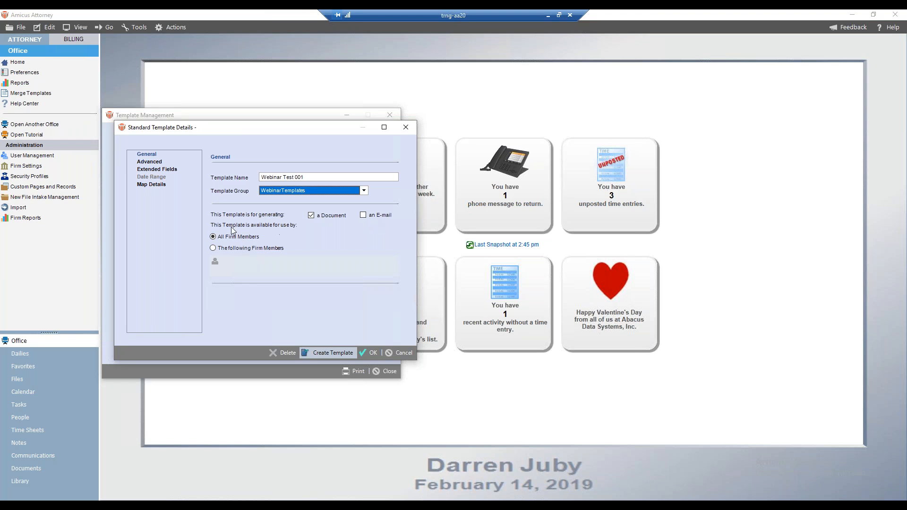
left_click(329, 353)
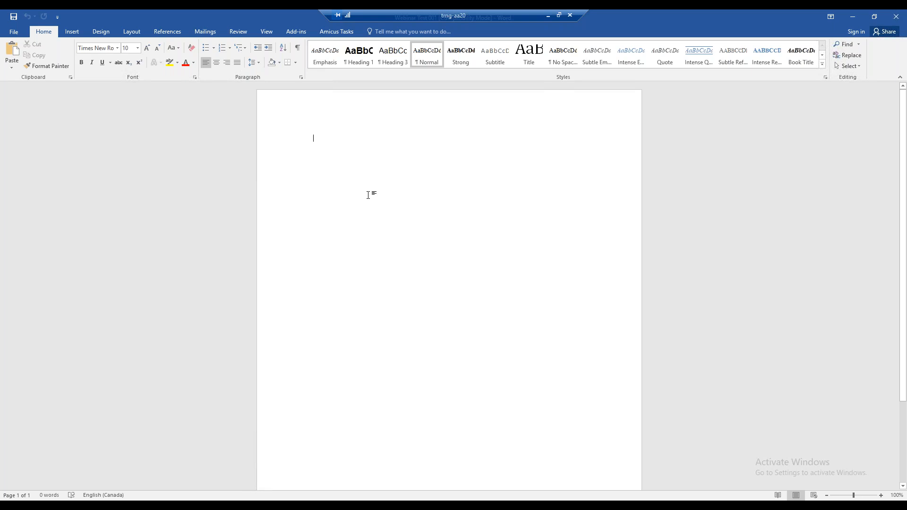
Step: Insert the Firm Name merge field from the Firm Information category into the blank template
left_click(296, 32)
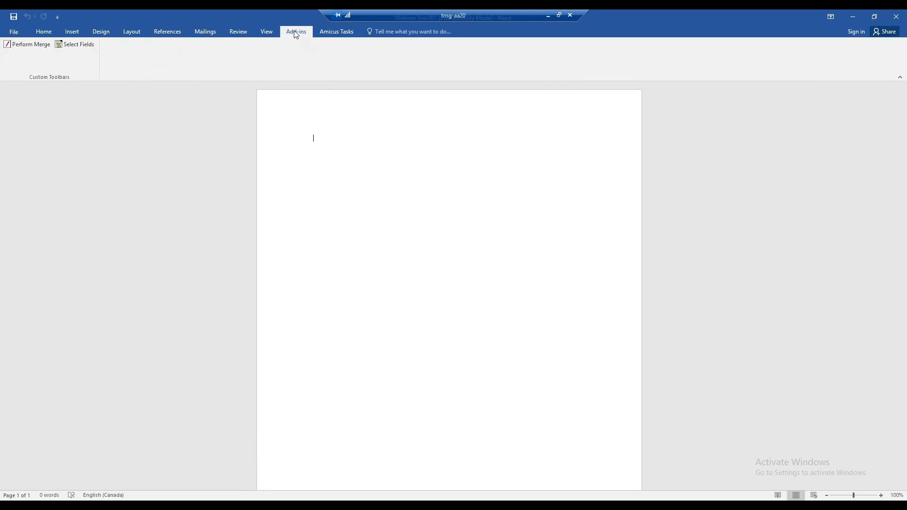
left_click(67, 47)
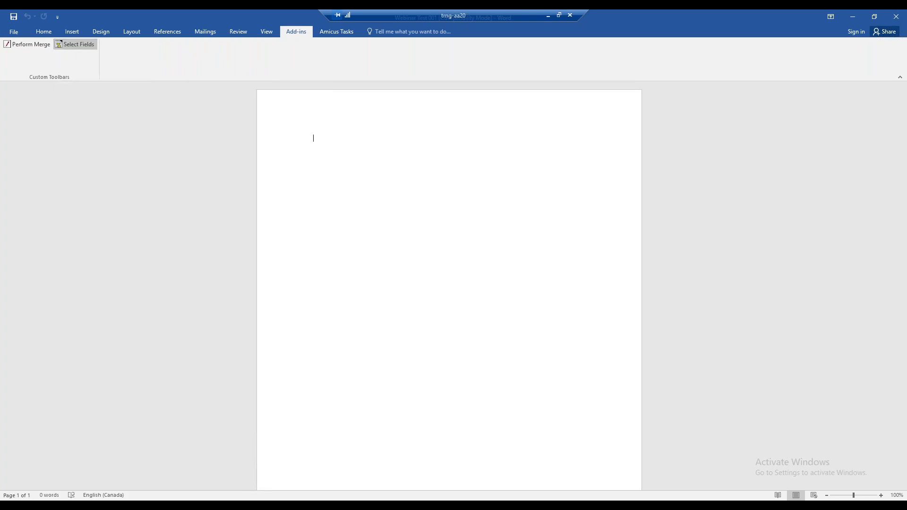
left_click_drag(423, 196, 161, 193)
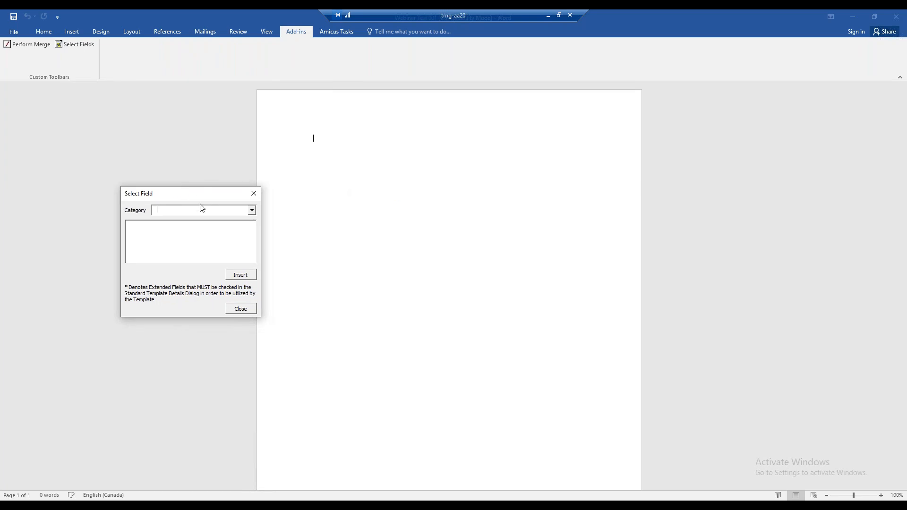
left_click(253, 211)
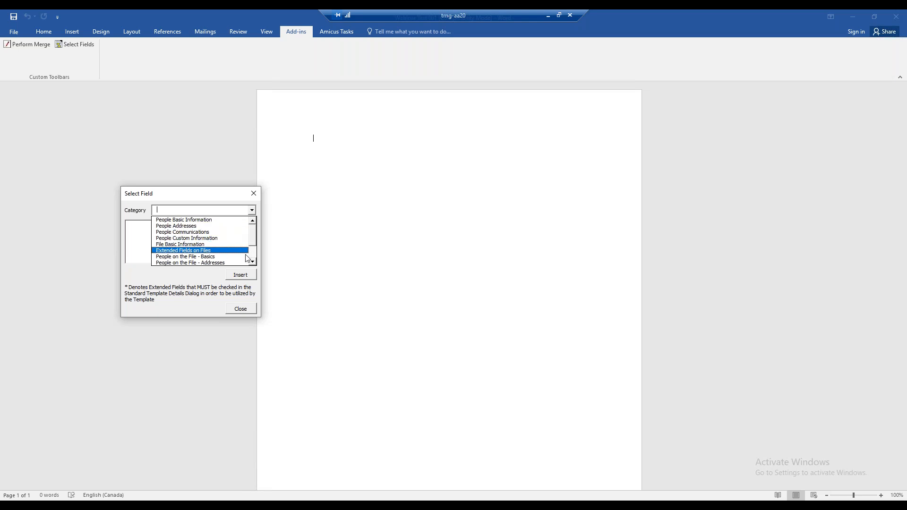
scroll(253, 259, "down", 2)
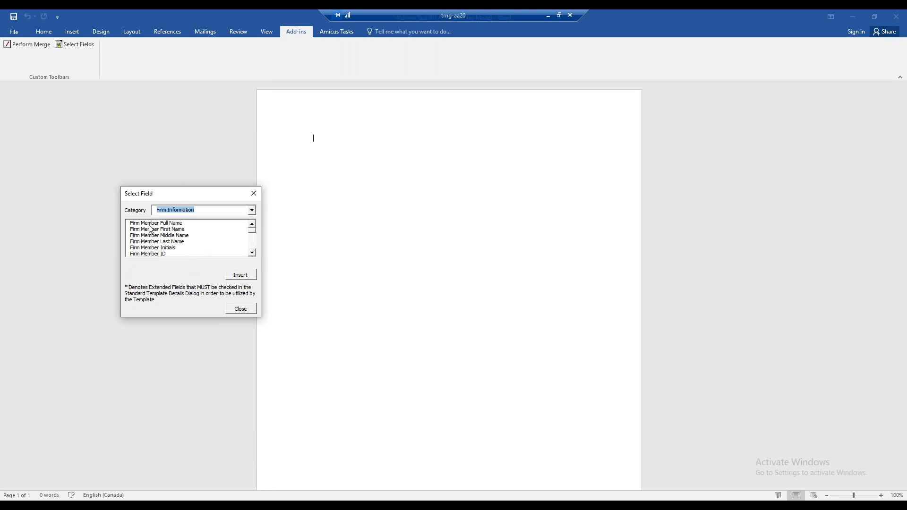
left_click(252, 246)
left_click(252, 249)
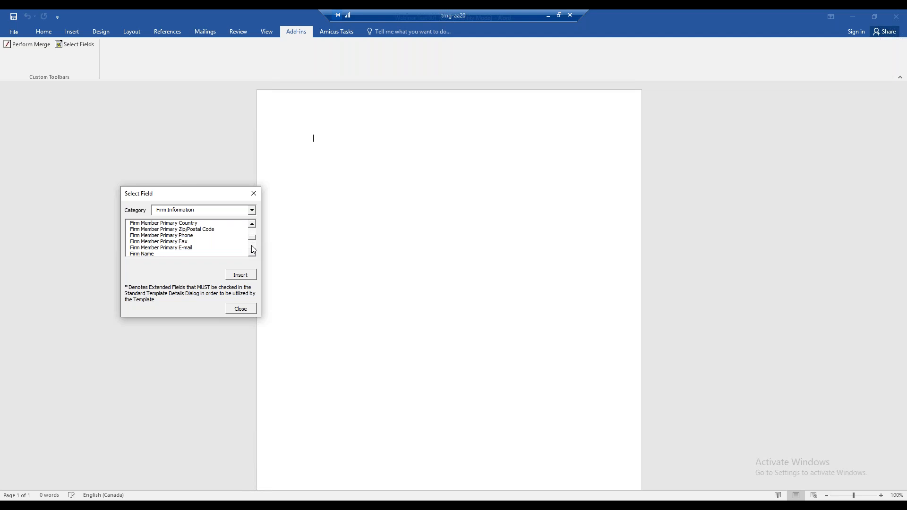
left_click(149, 255)
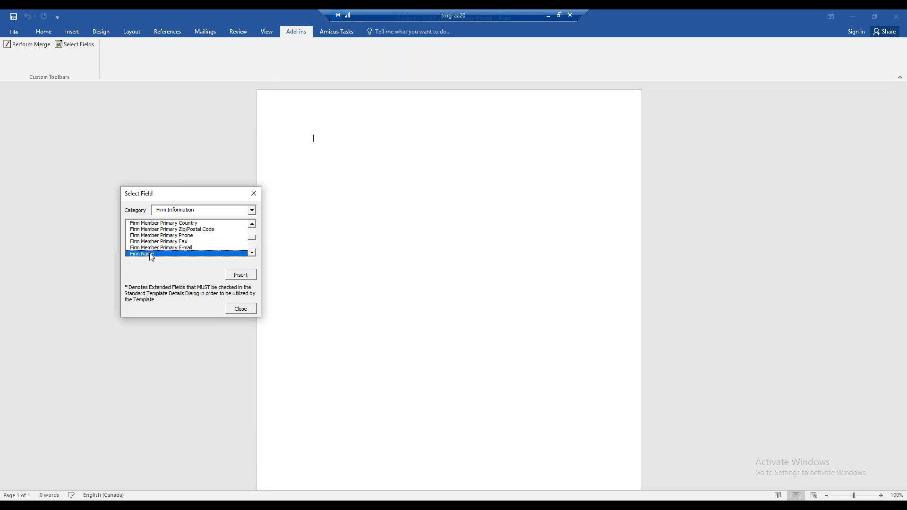
left_click(240, 275)
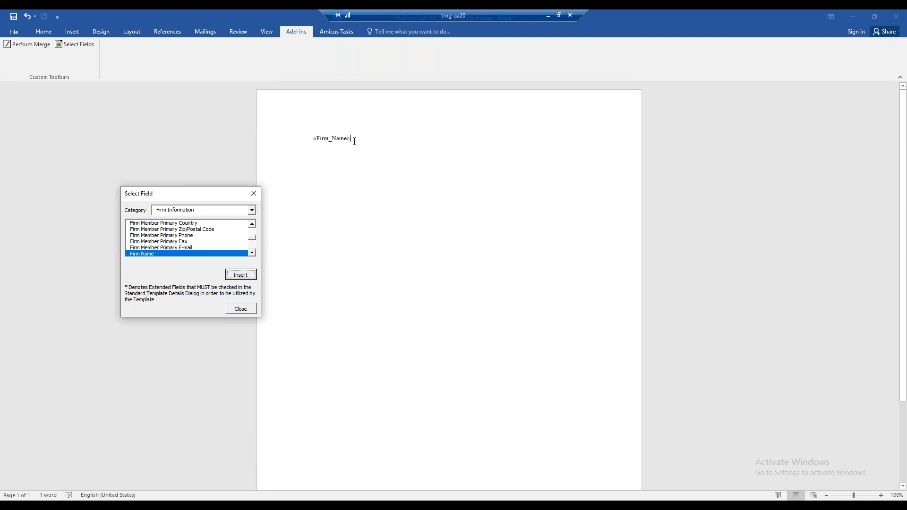
Step: Close the field selection dialog and delete the duplicate Firm_Name field from the template
key("Return")
left_click(240, 309)
key("shift+Left")
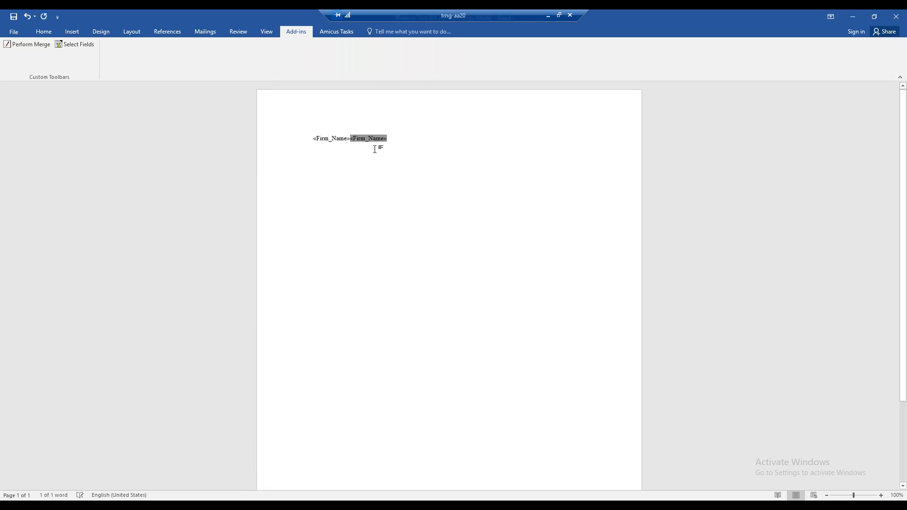
key("Delete")
Step: Format the Firm_Name field as bold, centred, 26 pt Calibri (Body) text
left_click(315, 139)
left_click(44, 31)
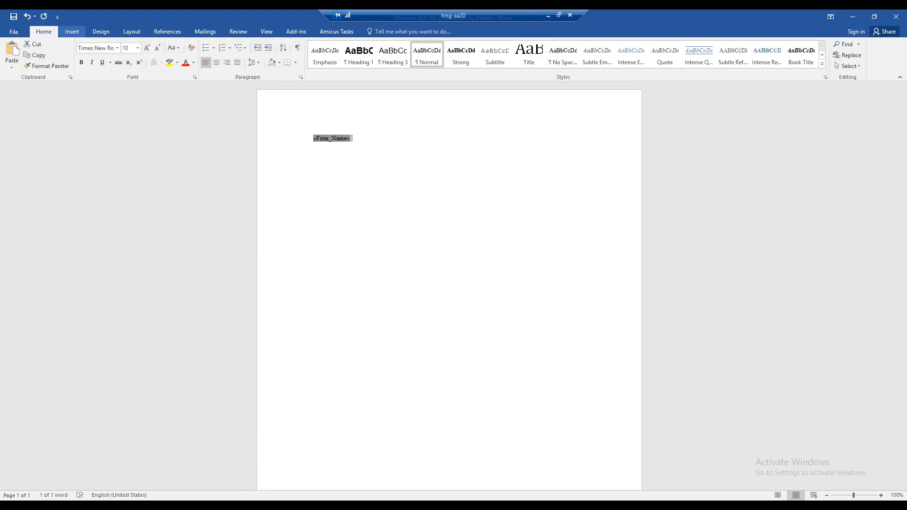
left_click(82, 62)
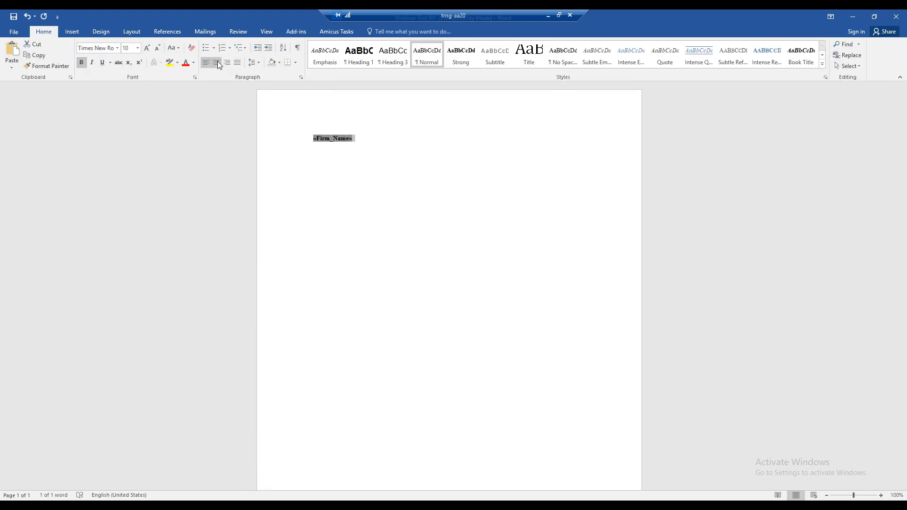
left_click(216, 63)
left_click(137, 48)
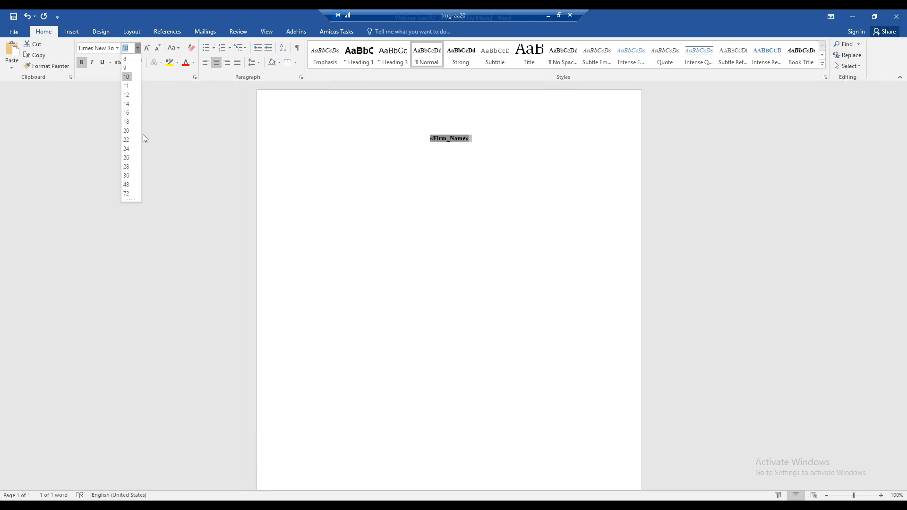
left_click(130, 159)
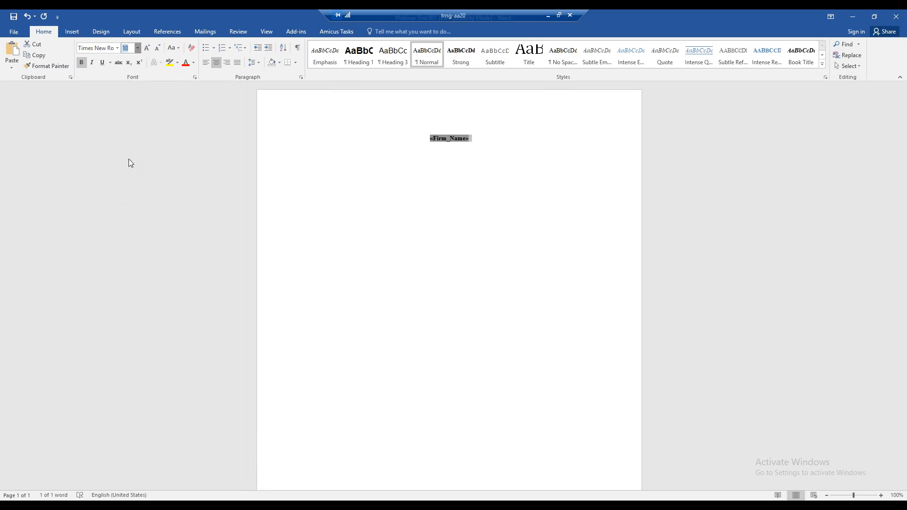
left_click(116, 48)
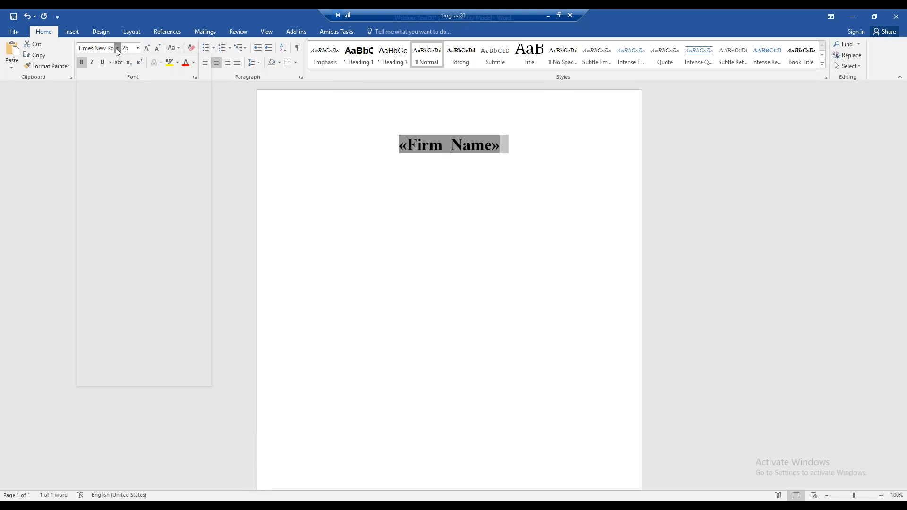
left_click(110, 84)
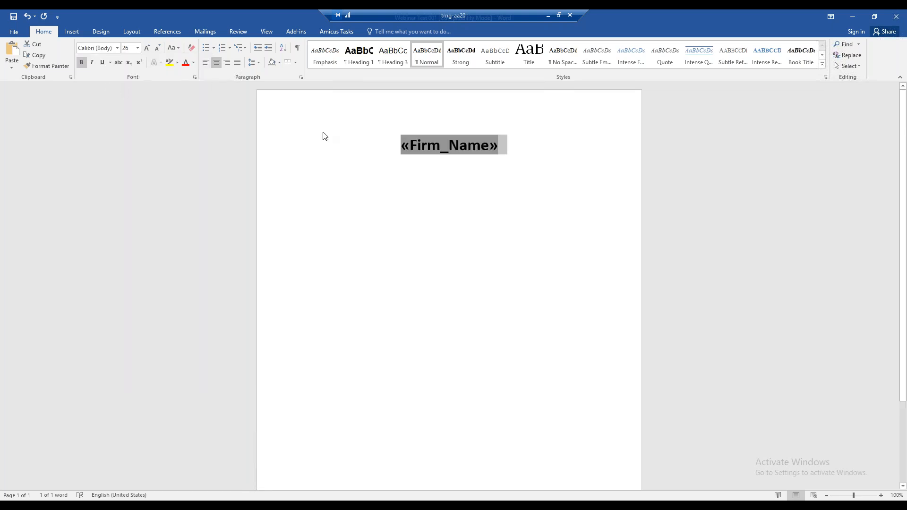
Step: Start a new empty line below the Firm_Name field
left_click(441, 184)
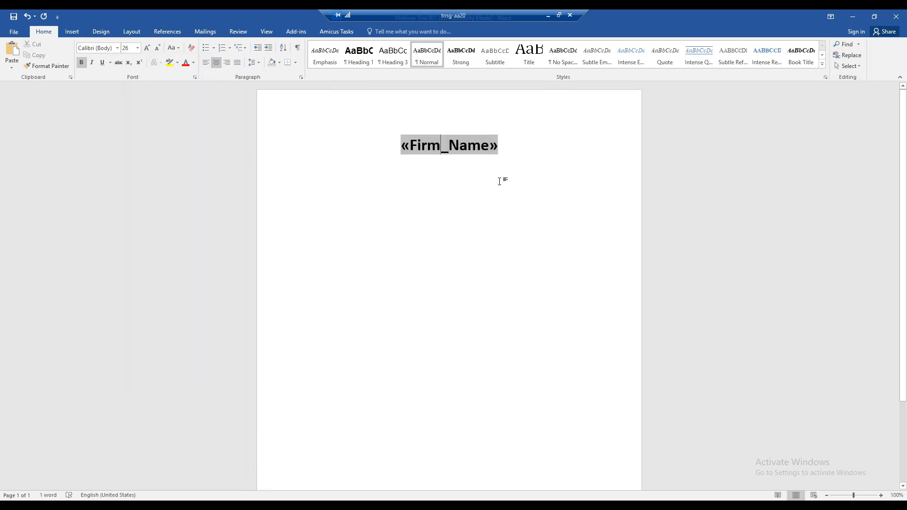
left_click(499, 181)
key("Return")
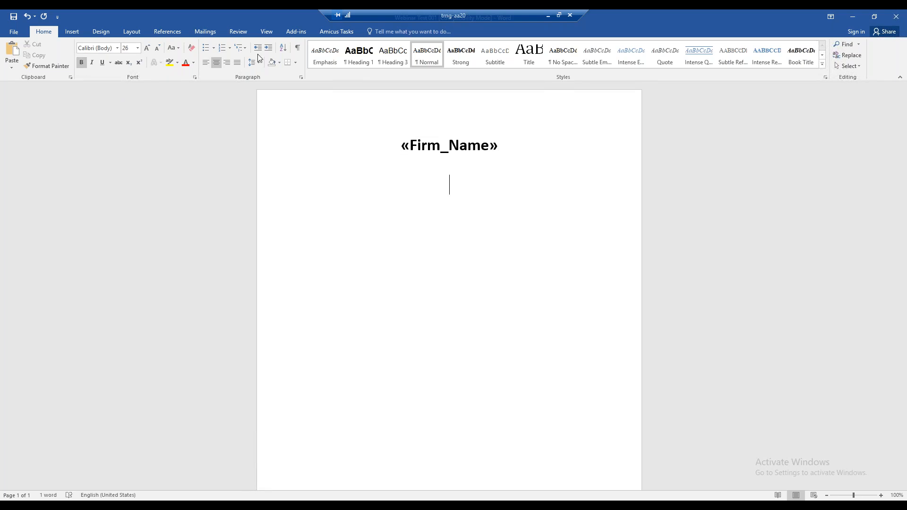
Step: Insert the Short File Name field from File Basic Information below the Firm_Name field, and save and close the template
left_click(292, 33)
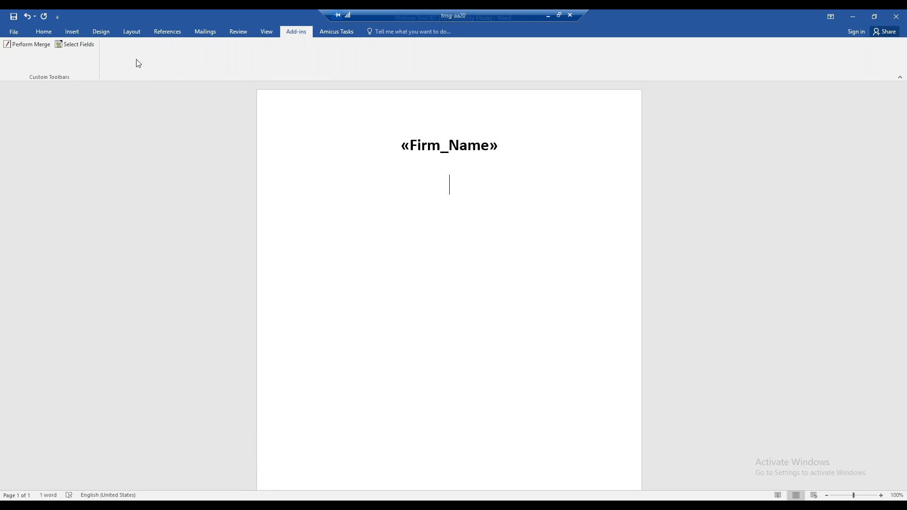
left_click(85, 47)
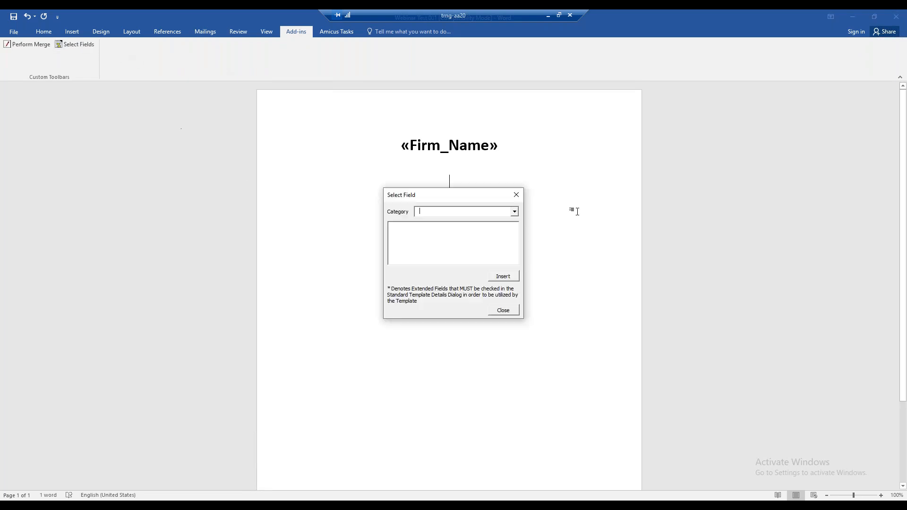
left_click(517, 212)
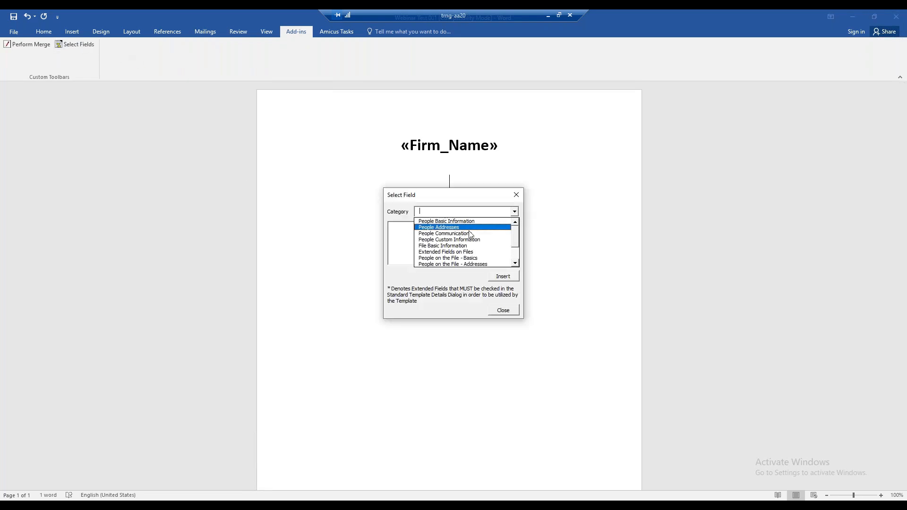
left_click(465, 246)
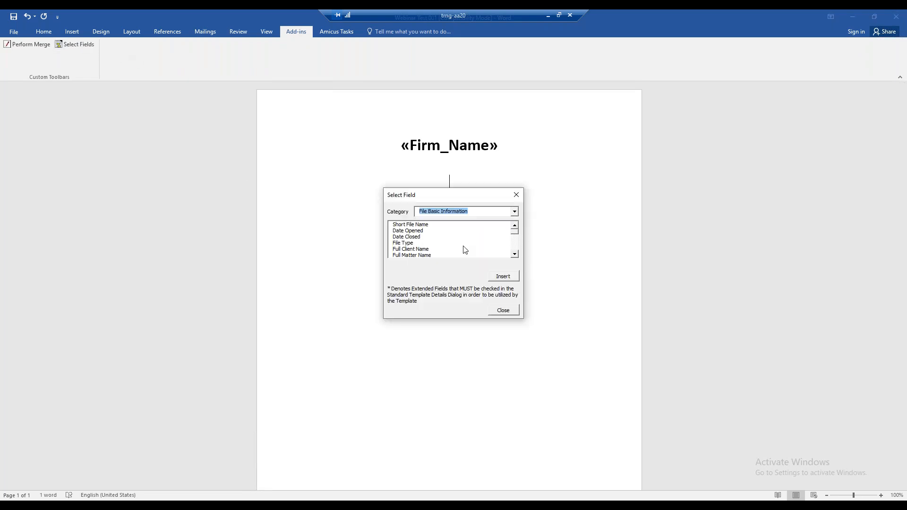
left_click(414, 226)
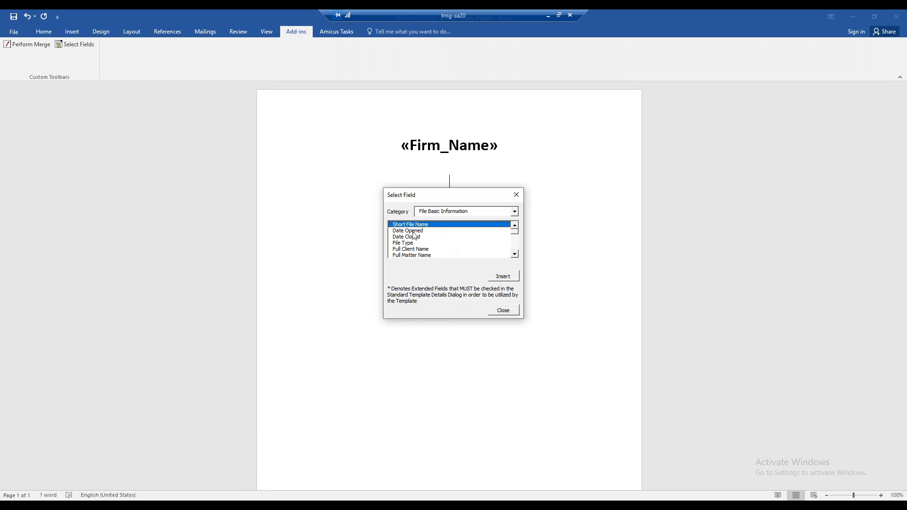
left_click(507, 279)
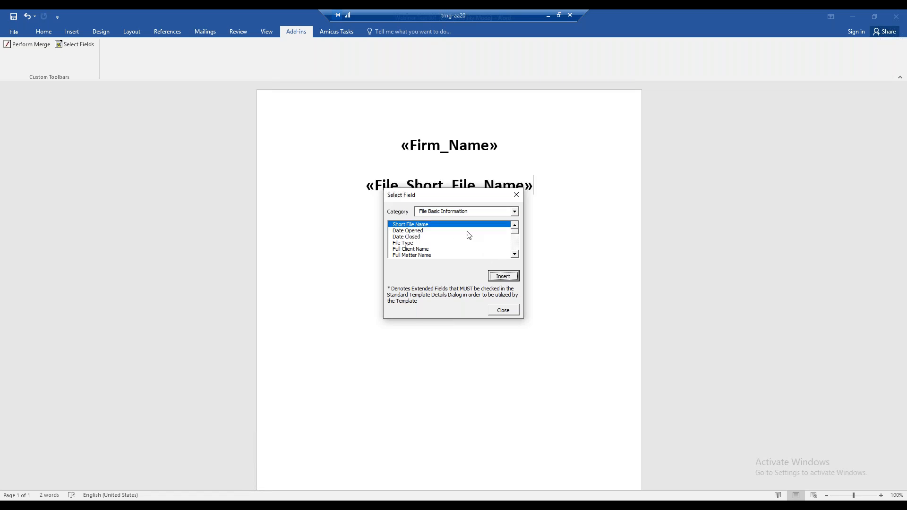
left_click(508, 311)
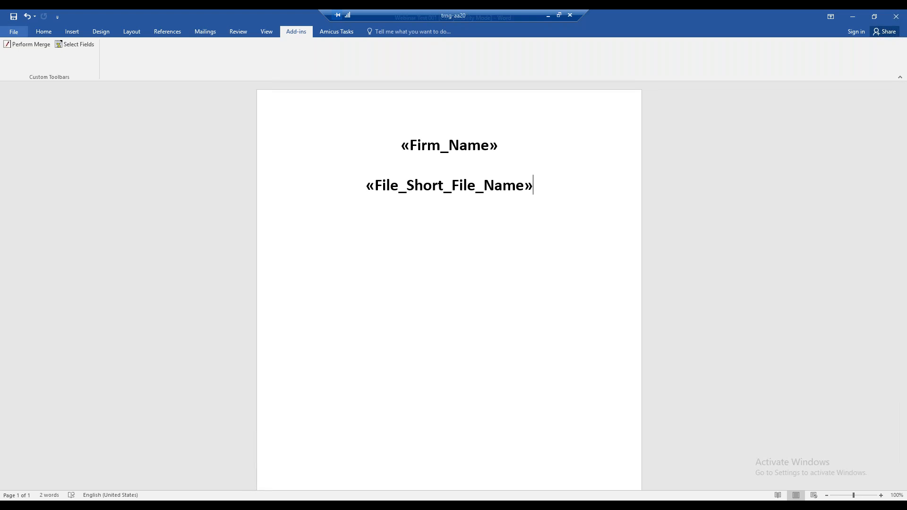
left_click(14, 18)
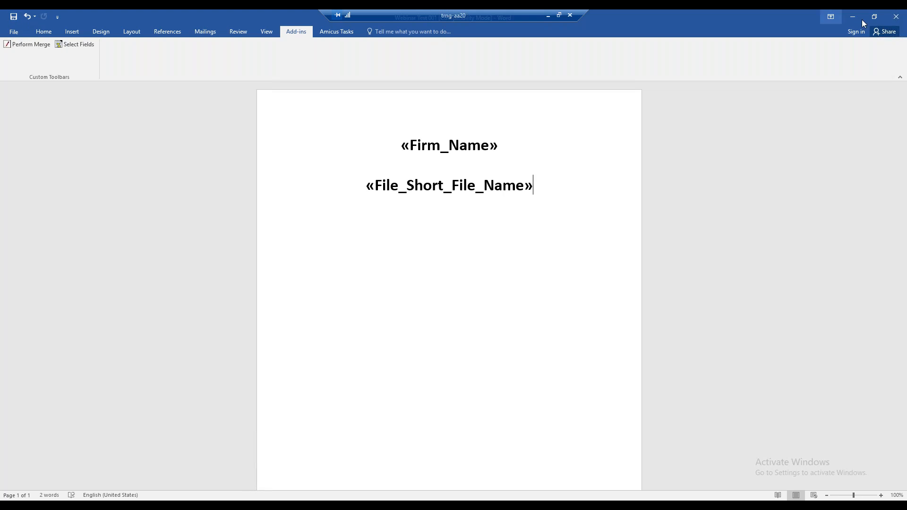
left_click(895, 19)
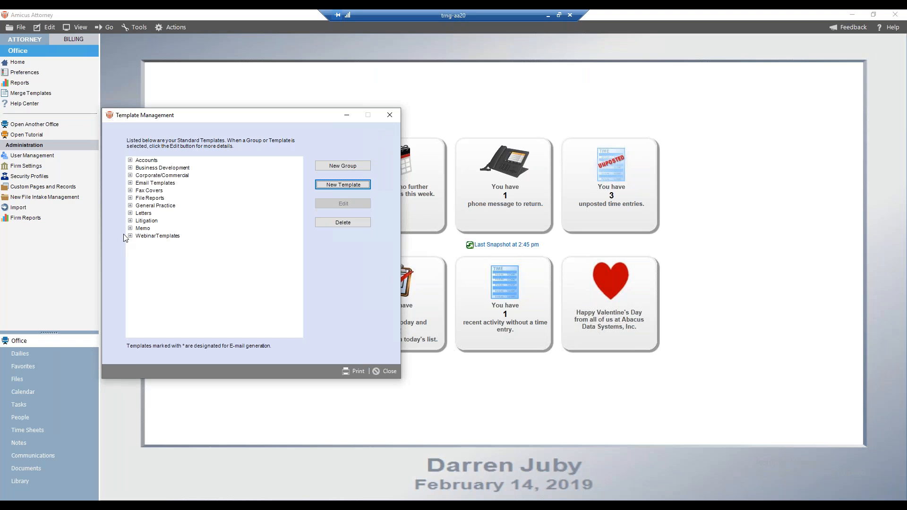
Step: Try limiting the Webinar Test 001 template in the WebinarTemplates group to one firm member, switch to All Firm Members, and cancel the edit
left_click(130, 235)
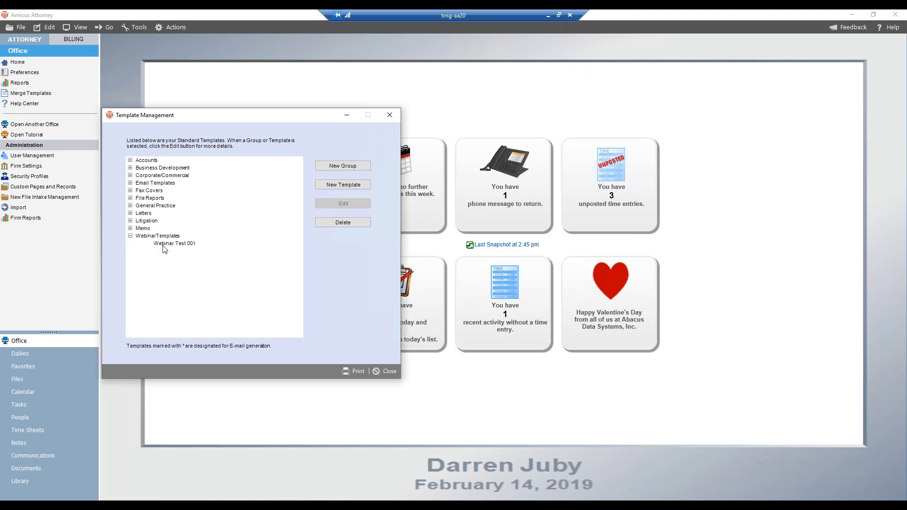
left_click(163, 246)
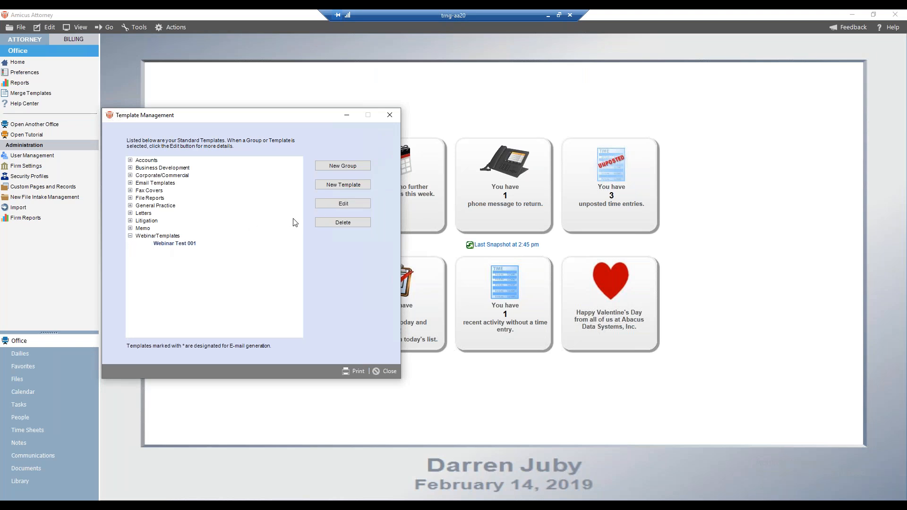
left_click(321, 205)
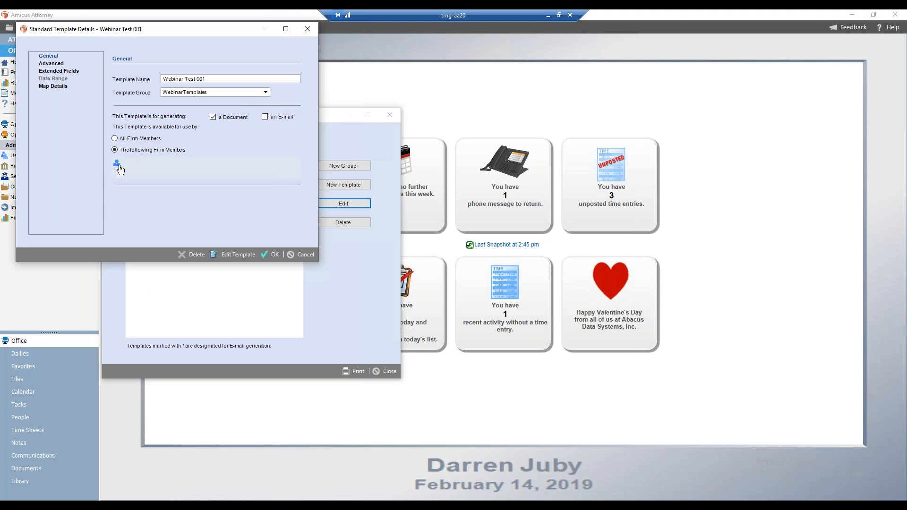
left_click(117, 166)
left_click(342, 217)
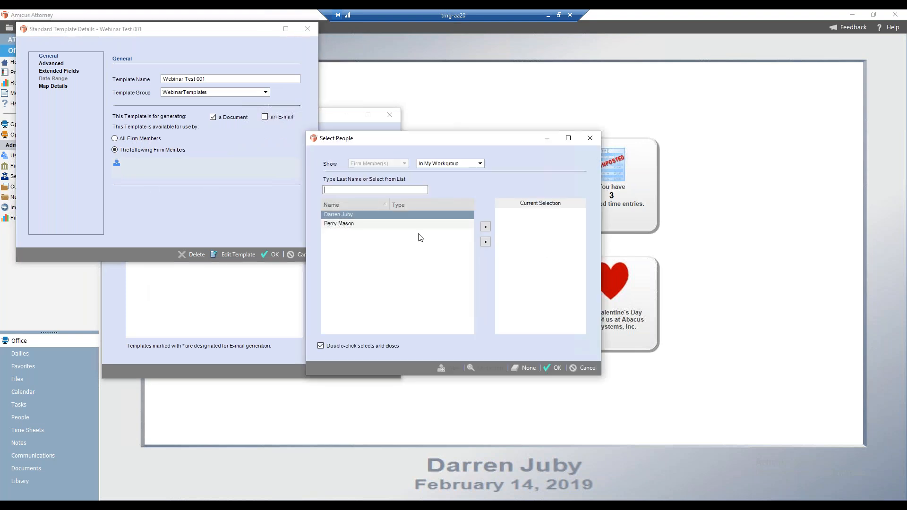
left_click(486, 227)
left_click(555, 369)
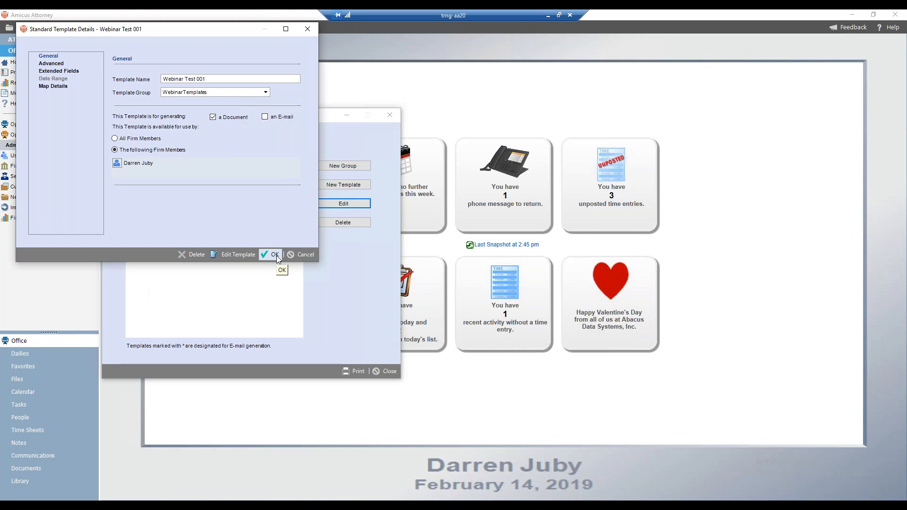
left_click(114, 139)
left_click(300, 254)
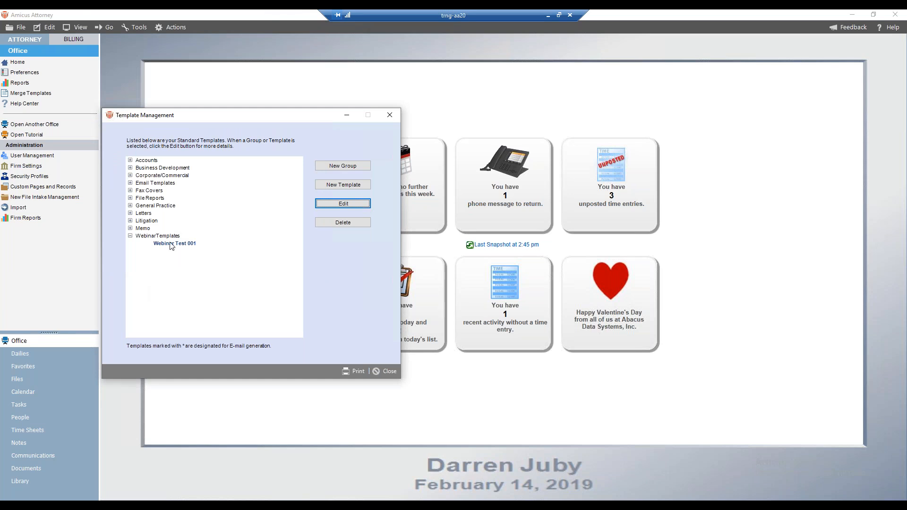
left_click(328, 206)
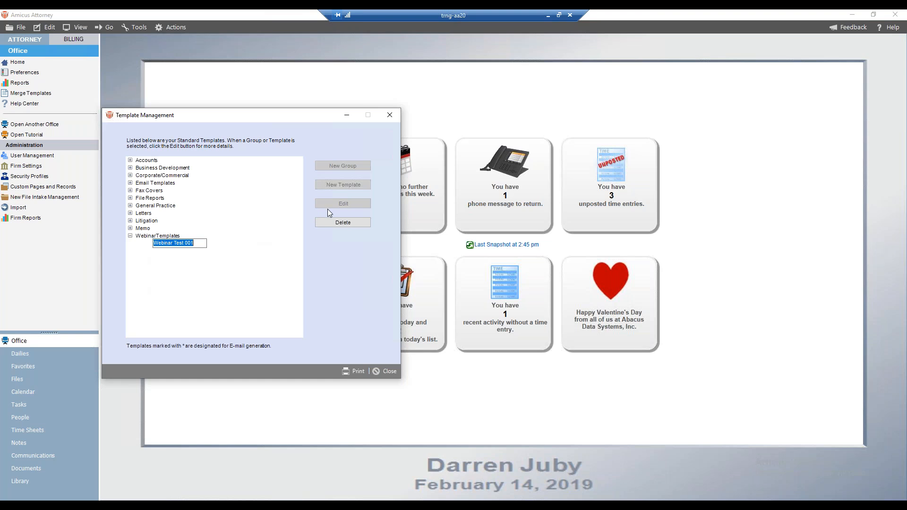
left_click(169, 235)
left_click(130, 236)
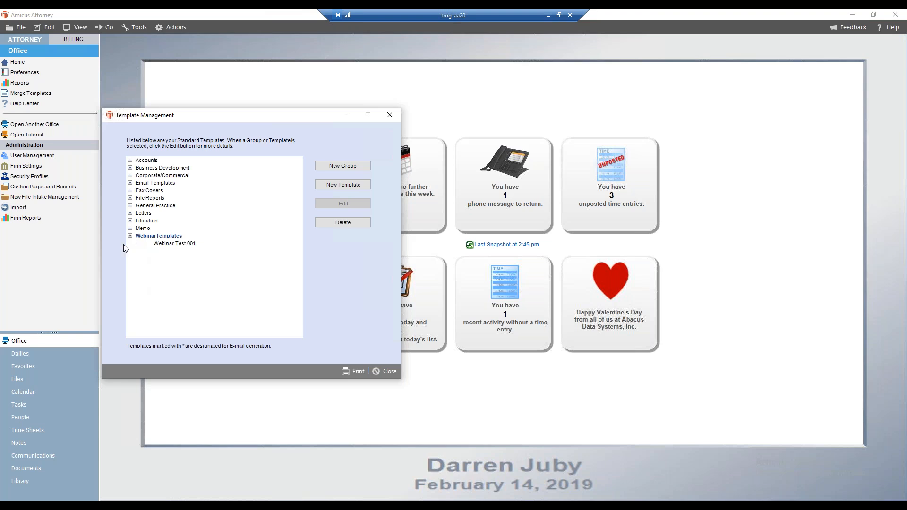
Step: Start a new template based on the Blank Letter (Word) template in the Letters group
left_click(131, 213)
left_click(176, 229)
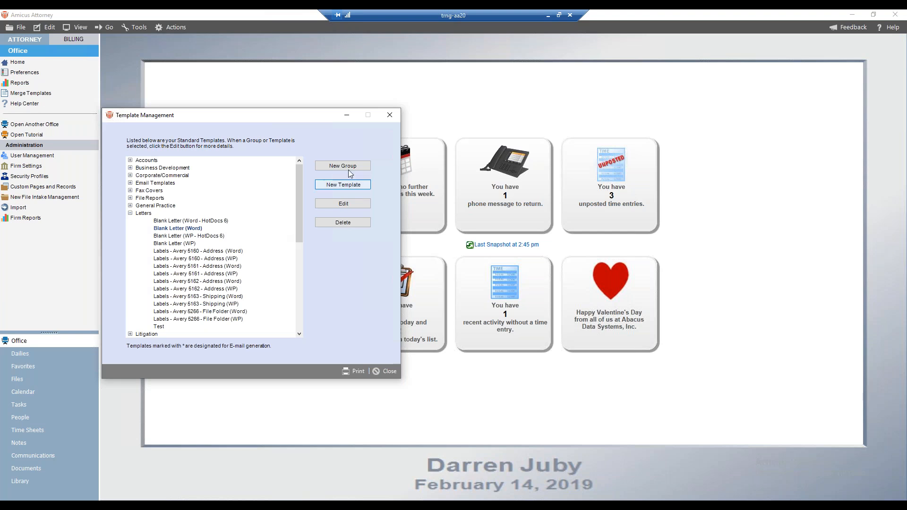
left_click(341, 185)
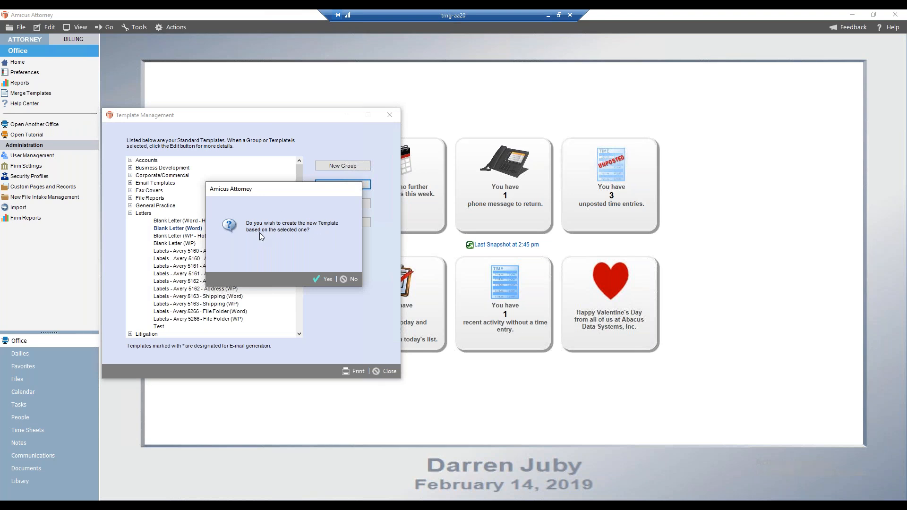
left_click(326, 279)
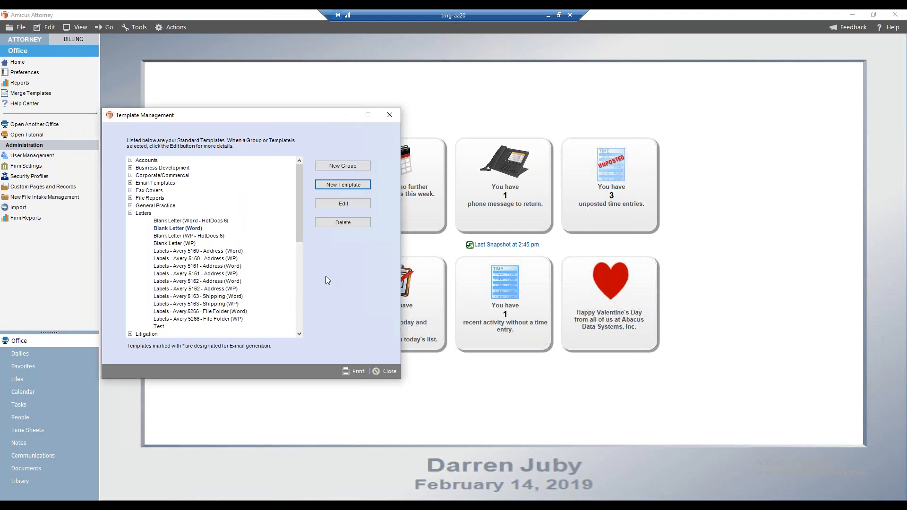
Step: Name the new template Webinar Letter (Word), assign it to the WebinarTemplates group, and create its document
left_click(175, 137)
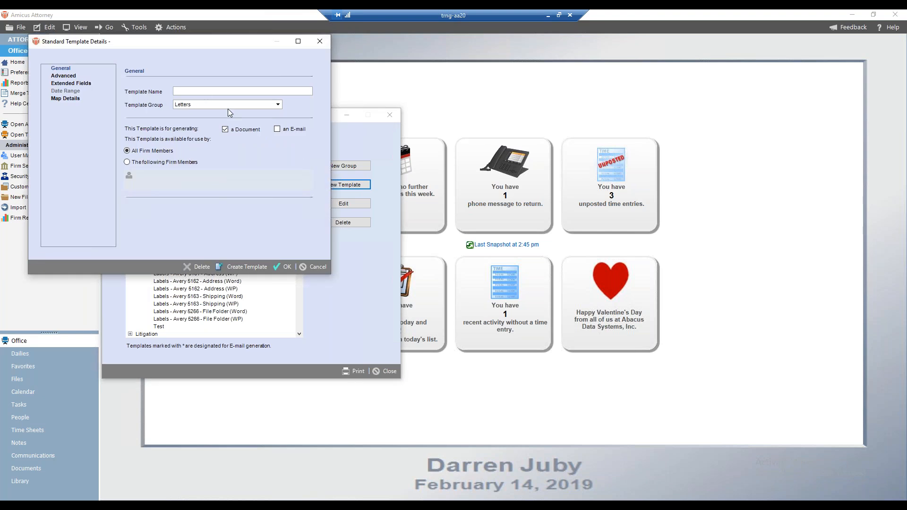
type("Webinar Letter (Word")
left_click(277, 105)
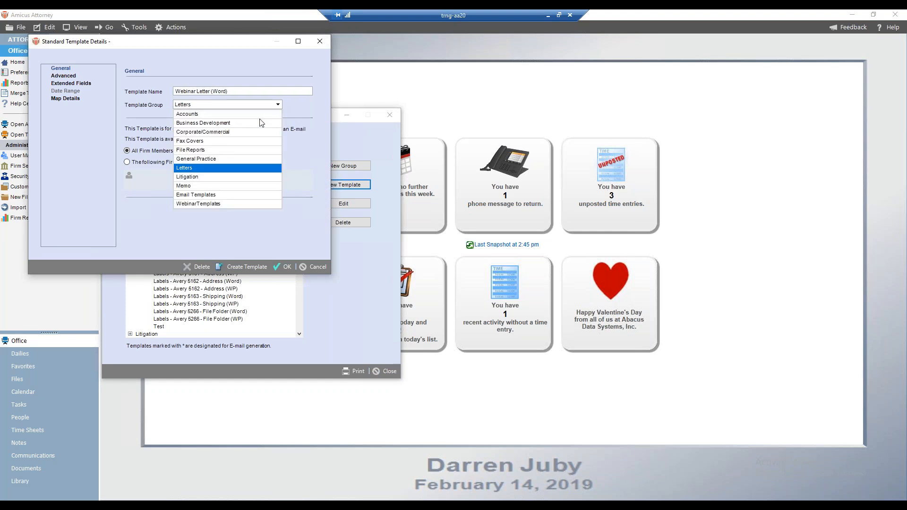
left_click(207, 204)
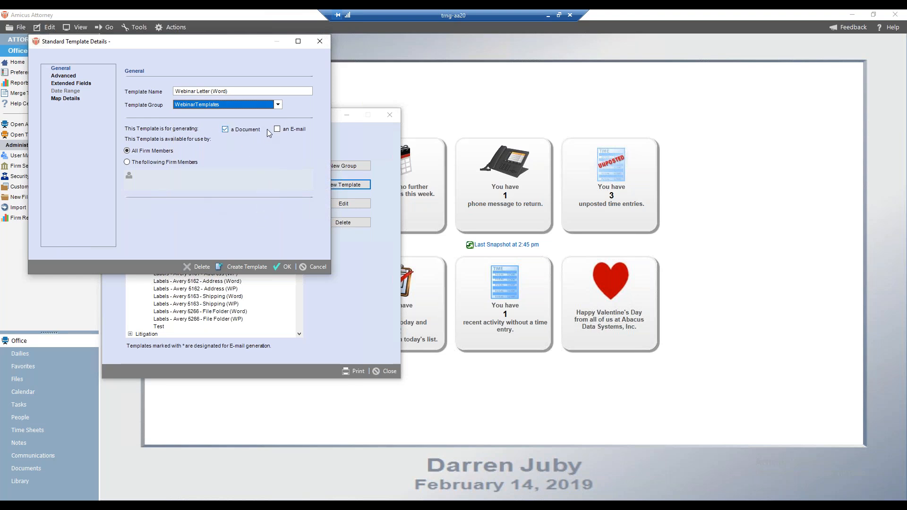
left_click(257, 267)
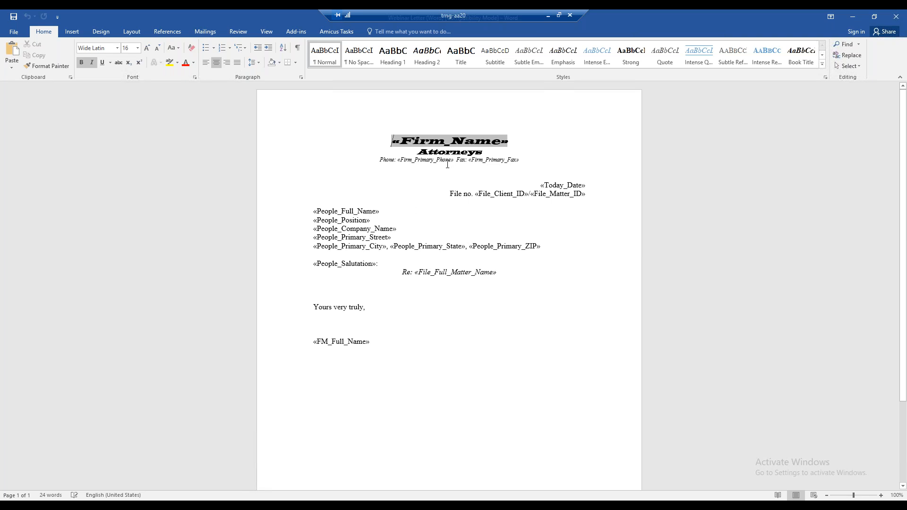
Step: Left-align the "Re: File_Full_Matter_Name" line of the letter and make it bold
left_click_drag(383, 160, 517, 165)
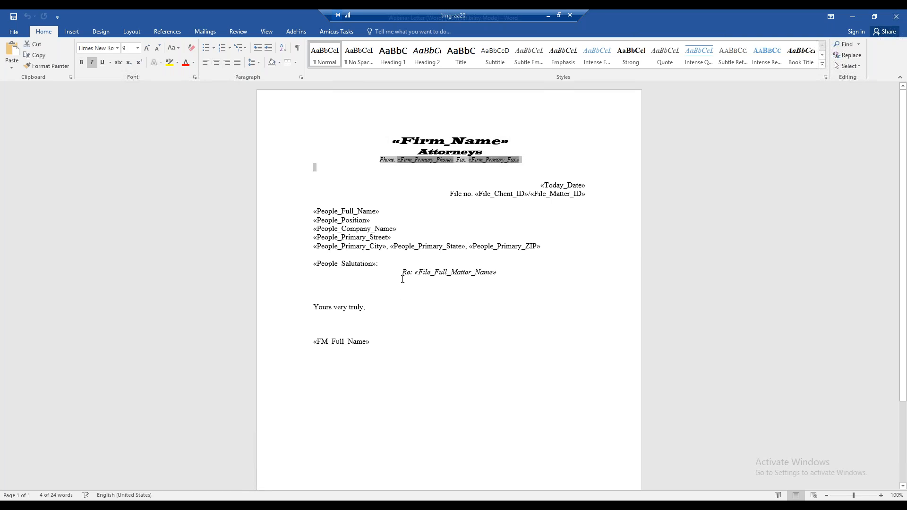
left_click_drag(403, 270, 483, 268)
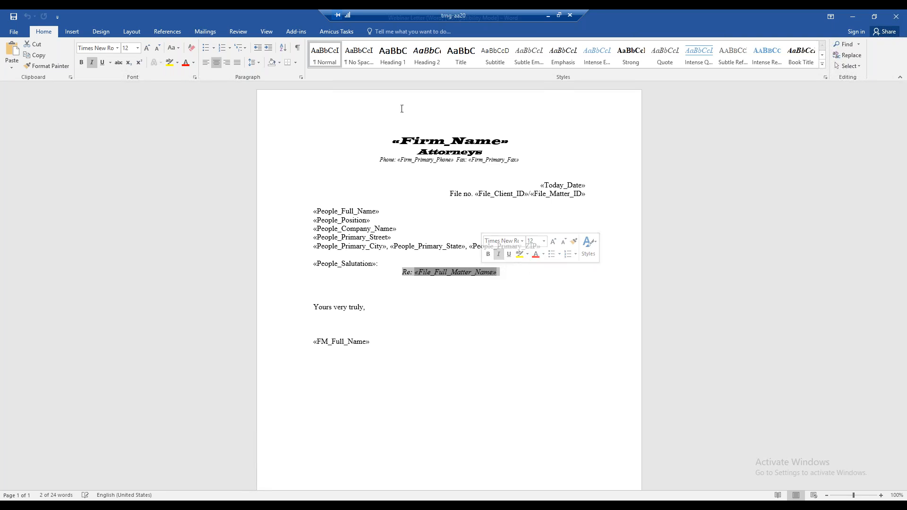
left_click(207, 63)
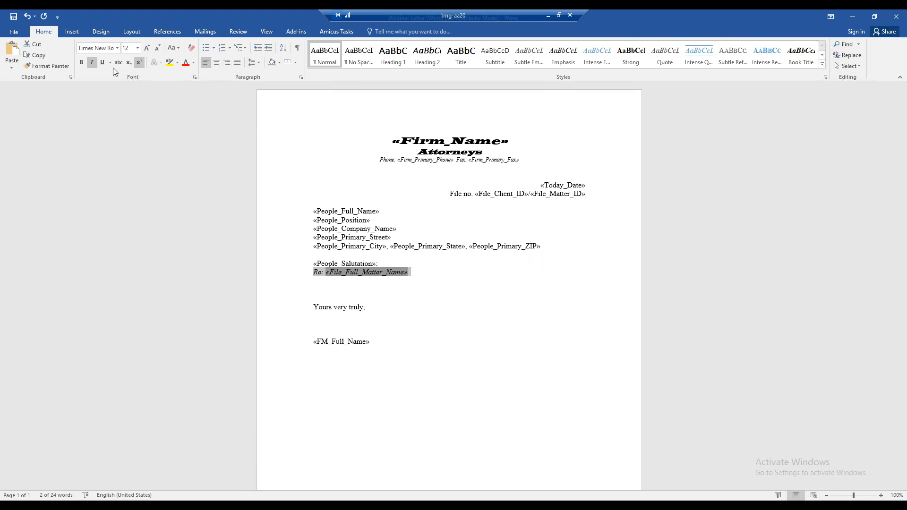
left_click(81, 63)
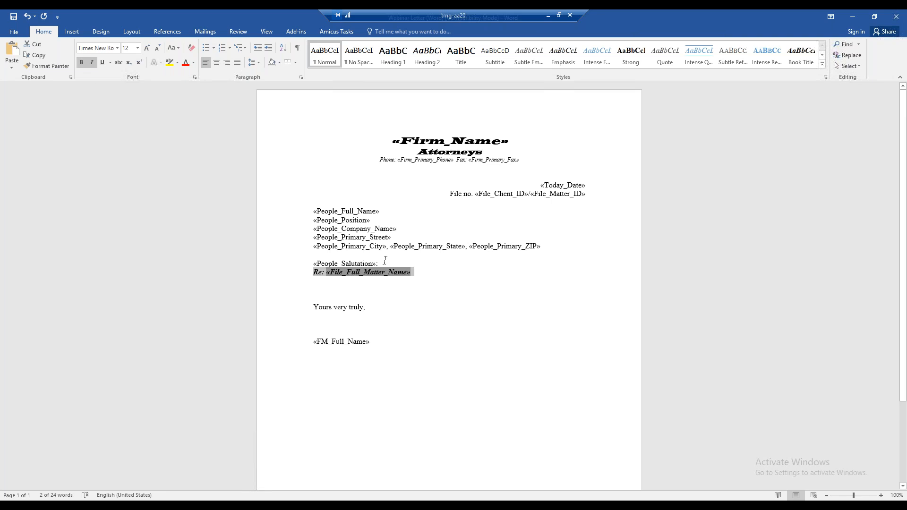
Step: Move the People_Salutation line below the Re: line, with an empty line between them
left_click_drag(378, 263, 317, 264)
key("ctrl+c")
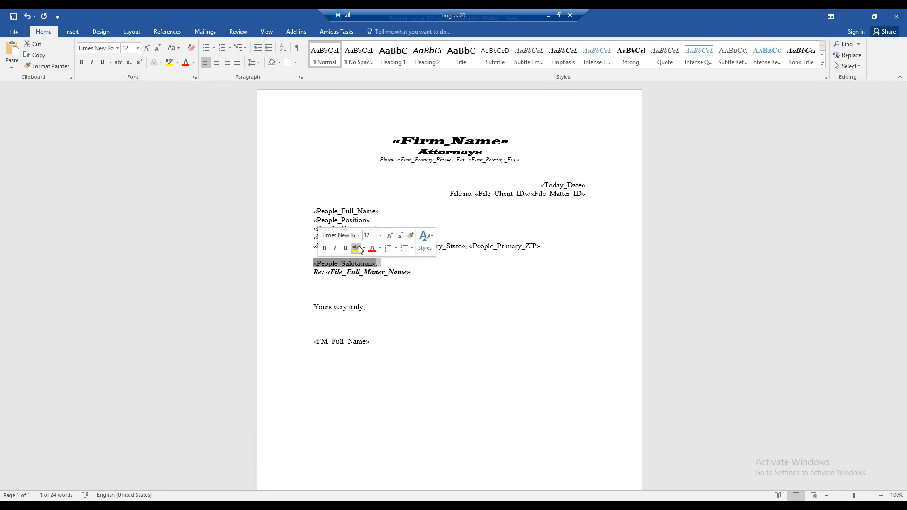
key("Delete")
left_click(322, 276)
key("Return")
key("ctrl+v")
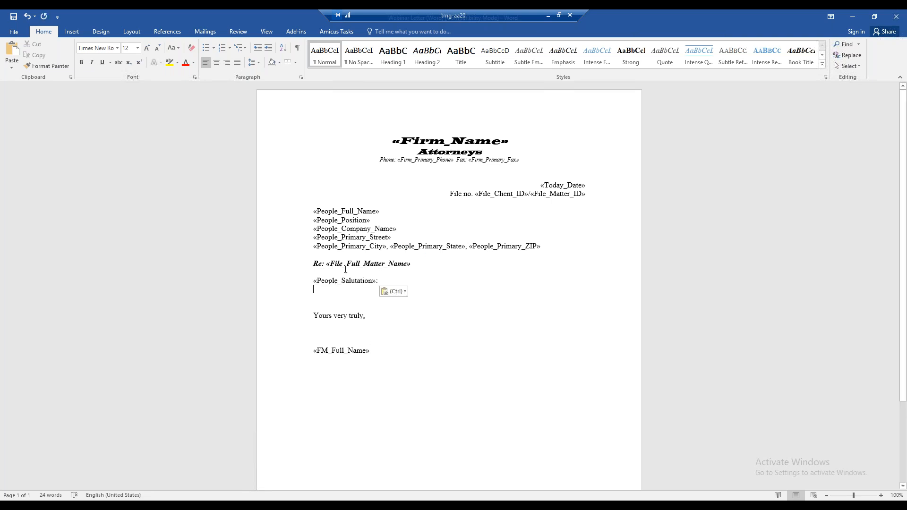
left_click(297, 31)
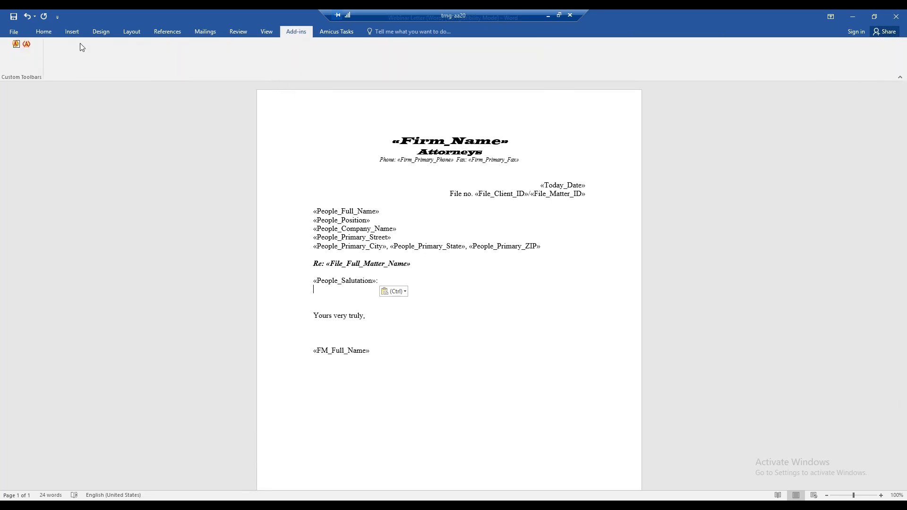
left_click(28, 45)
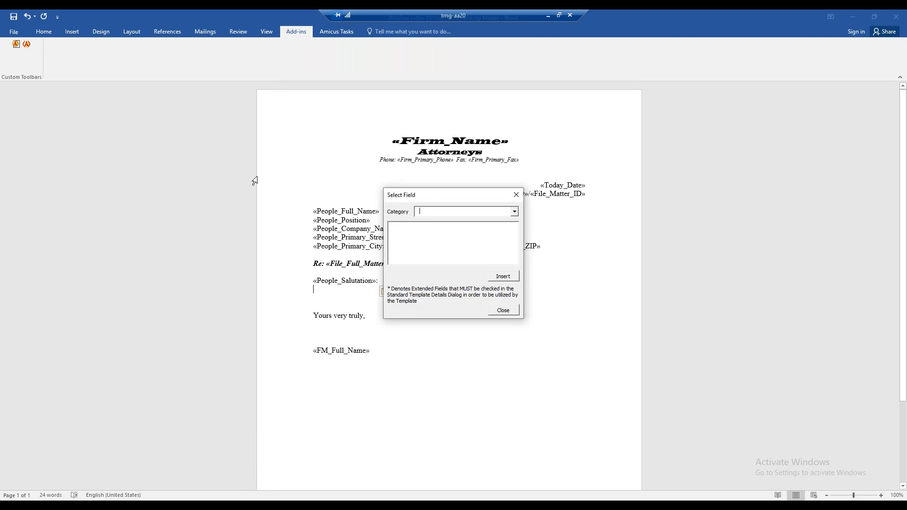
left_click(514, 212)
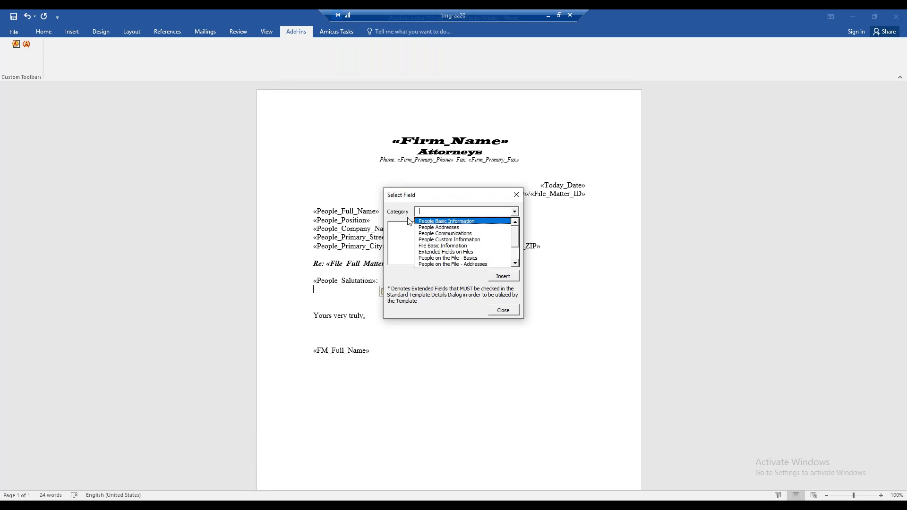
left_click(514, 310)
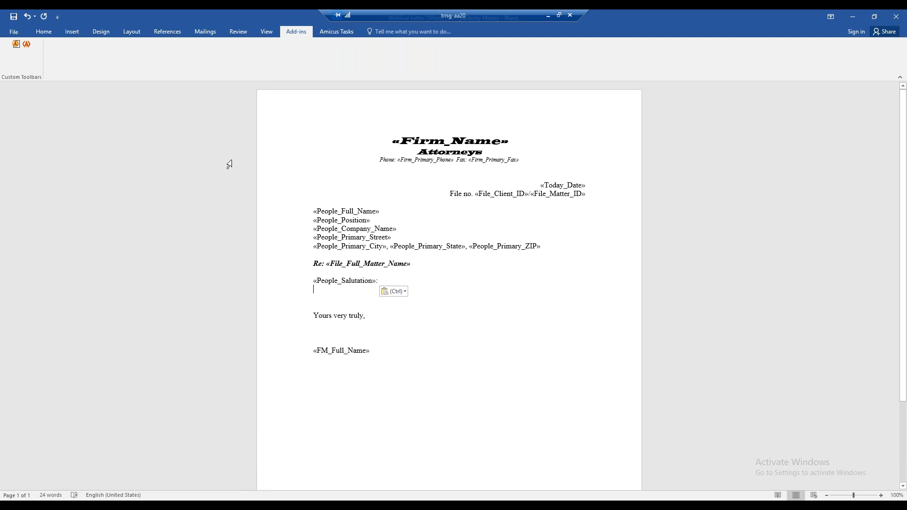
Step: Save the edited letter template
left_click(14, 17)
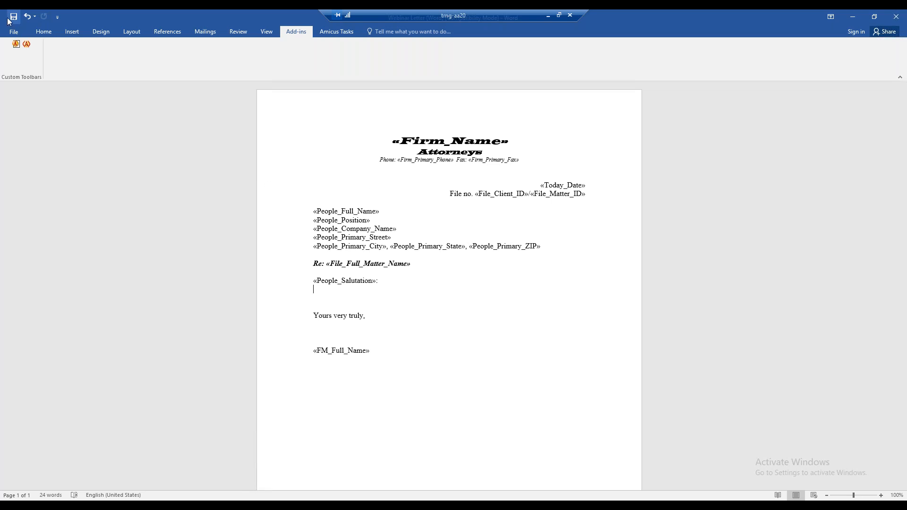
Step: Close the letter document and review the general details of the Webinar Letter (Word) template in the WebinarTemplates group
left_click(897, 19)
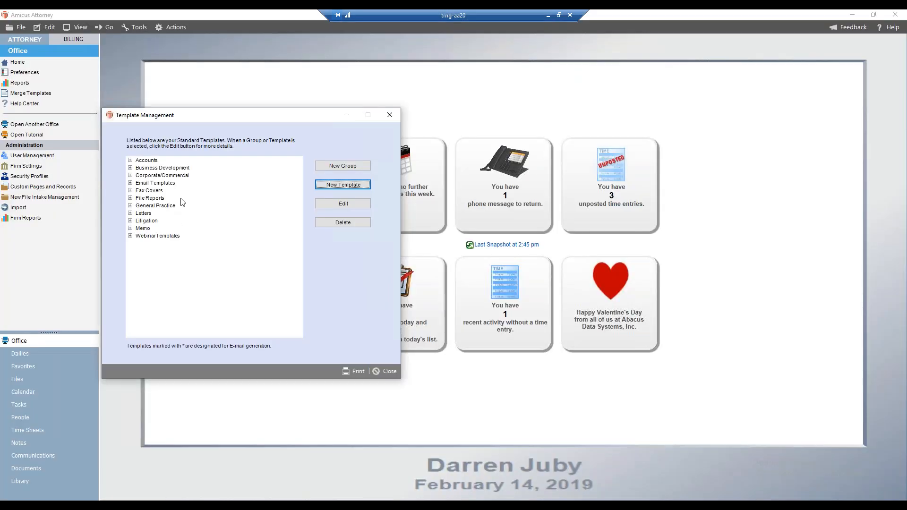
left_click(131, 236)
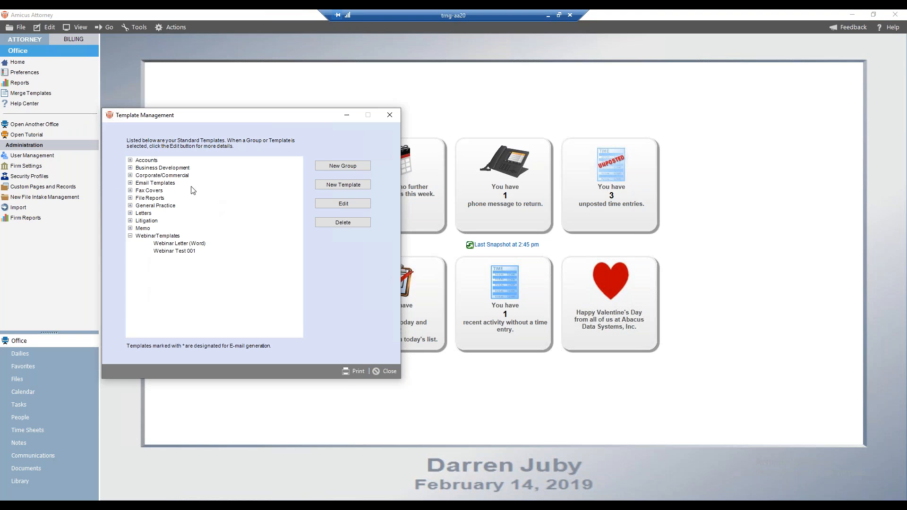
left_click(163, 244)
left_click(330, 203)
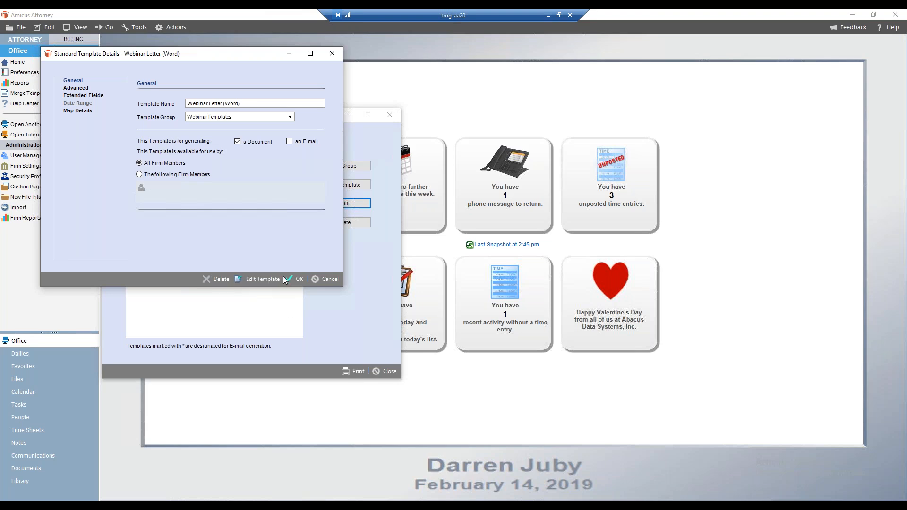
left_click(331, 280)
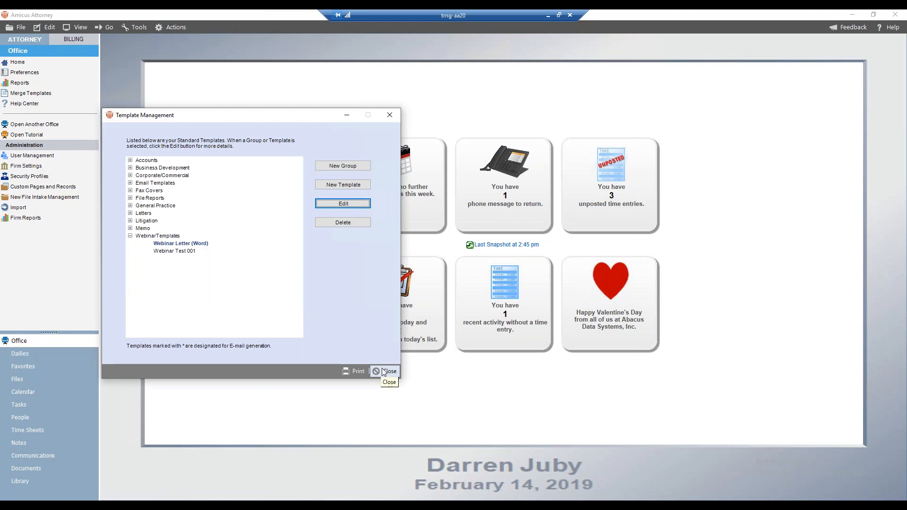
left_click(383, 371)
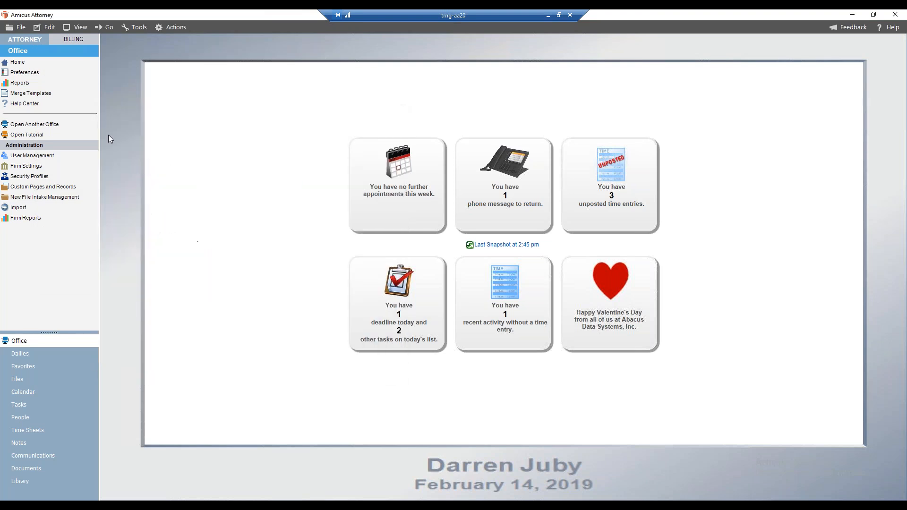
Step: Look through the Letters templates available as the firm's default envelope in the Firm Basics settings, without changing the selection
left_click(27, 170)
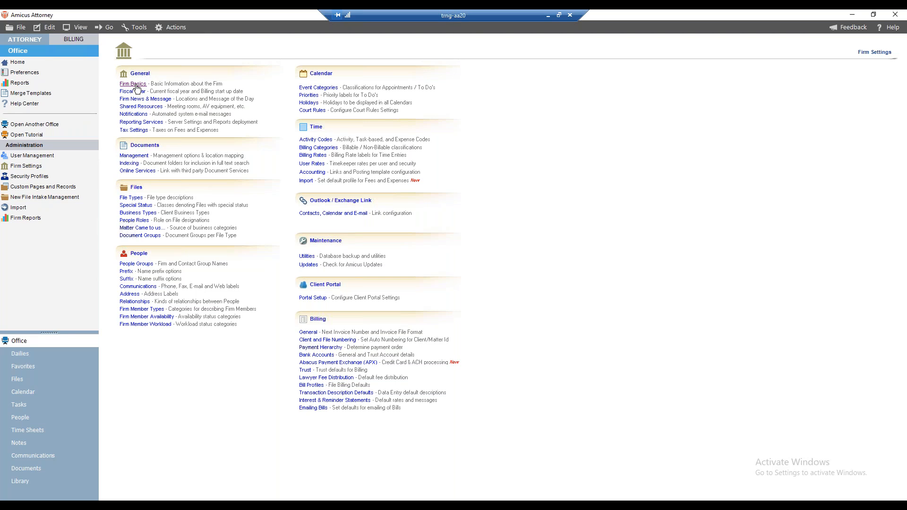
left_click(137, 85)
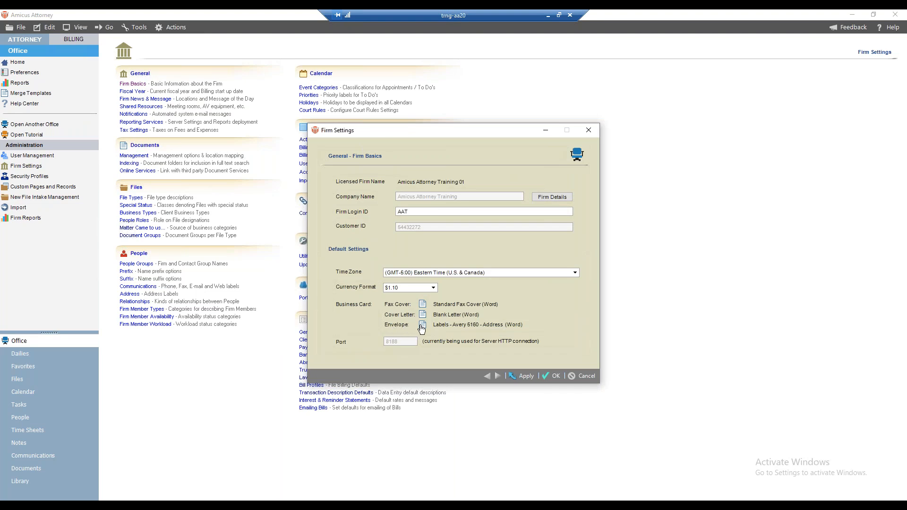
left_click(422, 326)
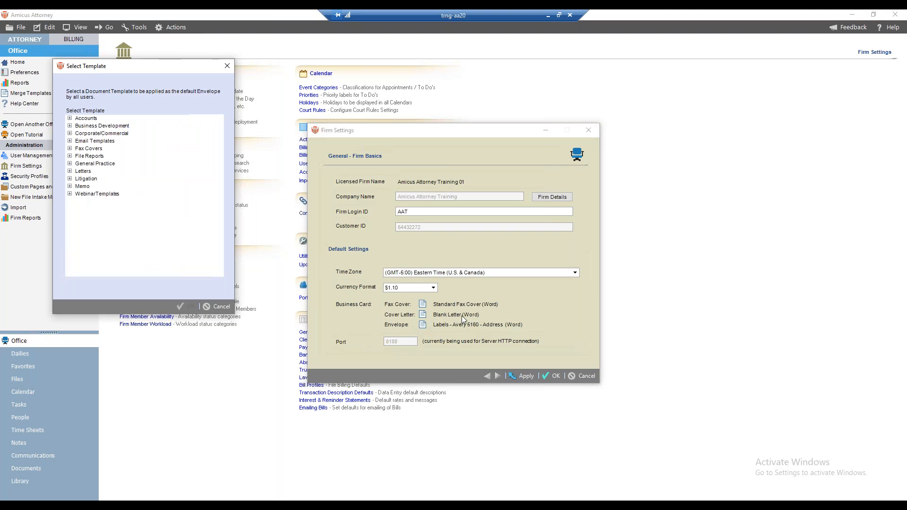
left_click(70, 172)
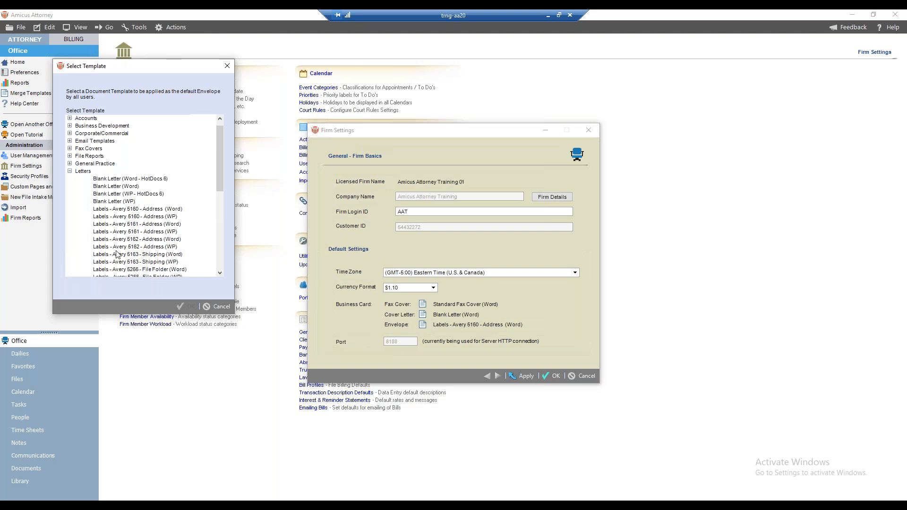
left_click_drag(220, 157, 221, 173)
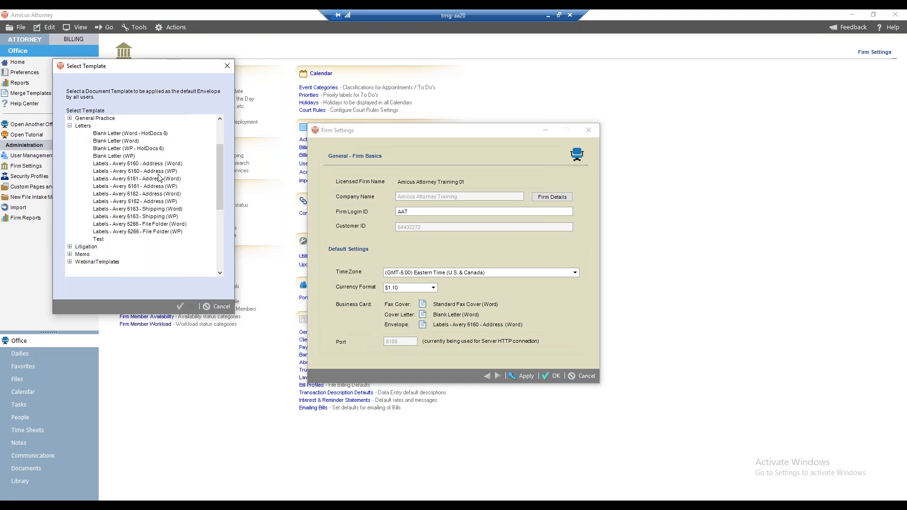
left_click(220, 307)
left_click(580, 376)
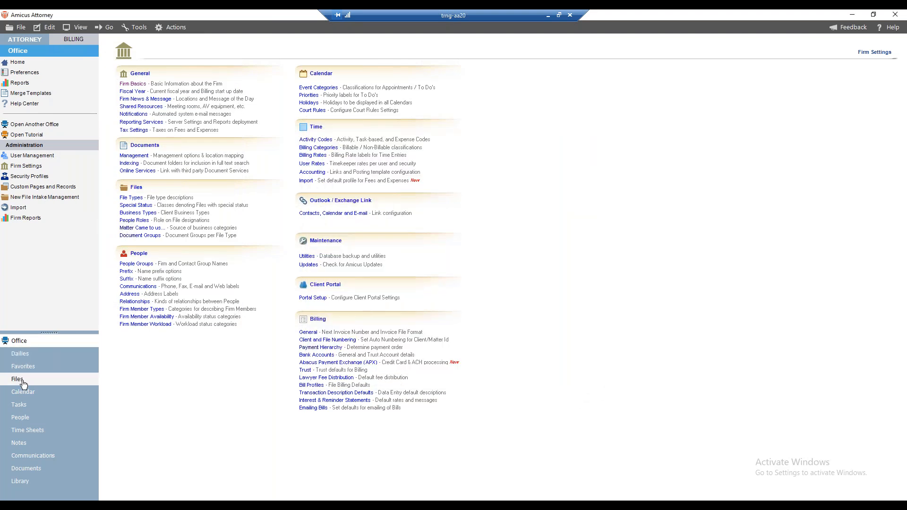
Step: Open the details of the Webinar Test 001 merge template in the WebinarTemplates group for editing
left_click(31, 96)
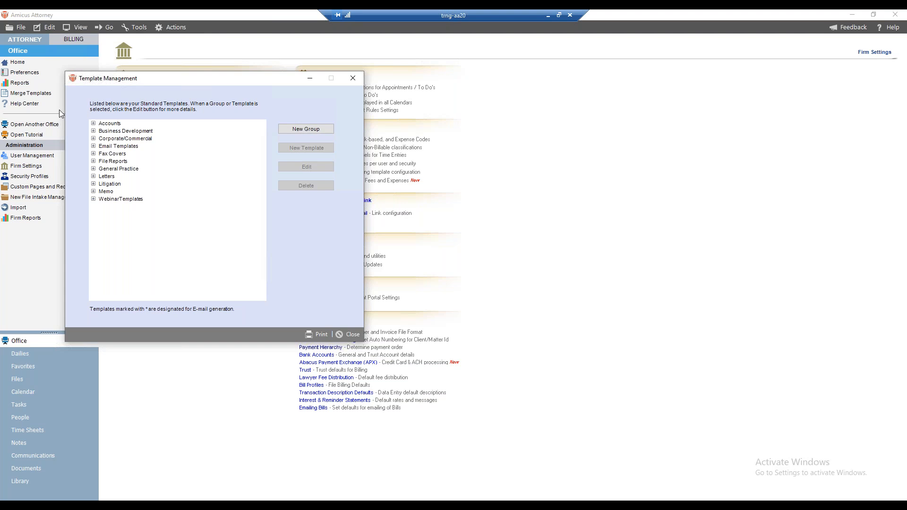
left_click(93, 199)
left_click(138, 214)
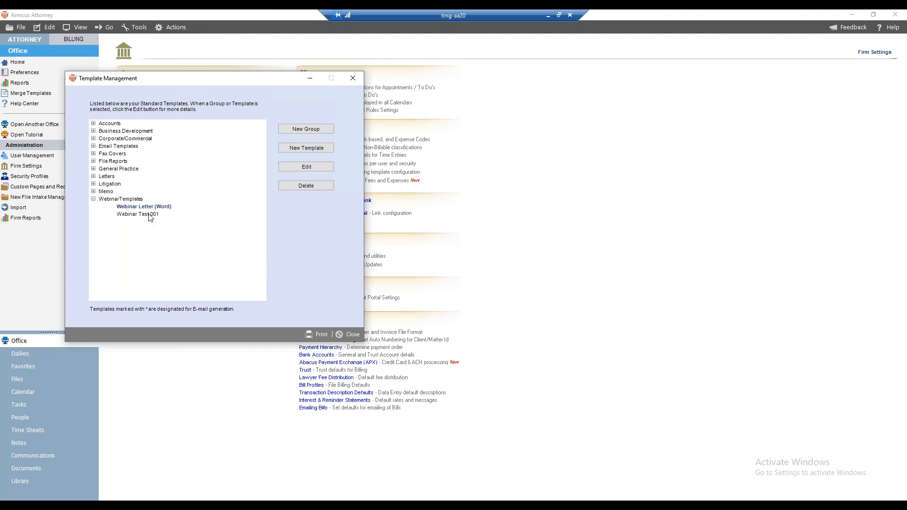
left_click(306, 167)
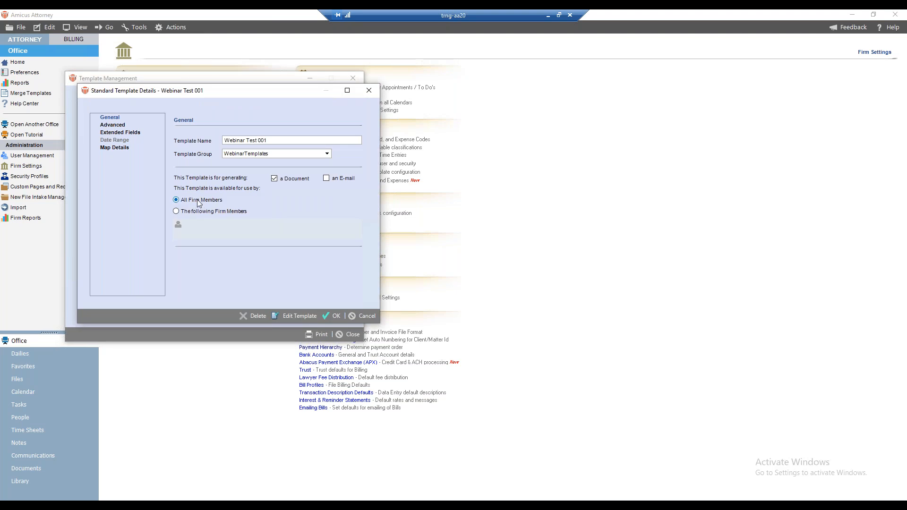
Step: Try restricting the Webinar Test 001 template to specific firm members, then discard the changes
left_click(176, 211)
left_click(179, 224)
left_click(350, 215)
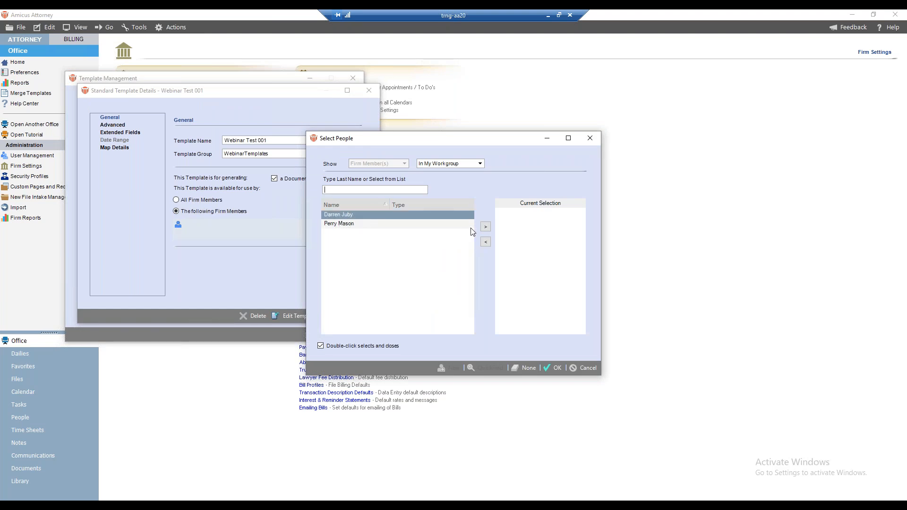
left_click(486, 227)
left_click(585, 367)
left_click(176, 200)
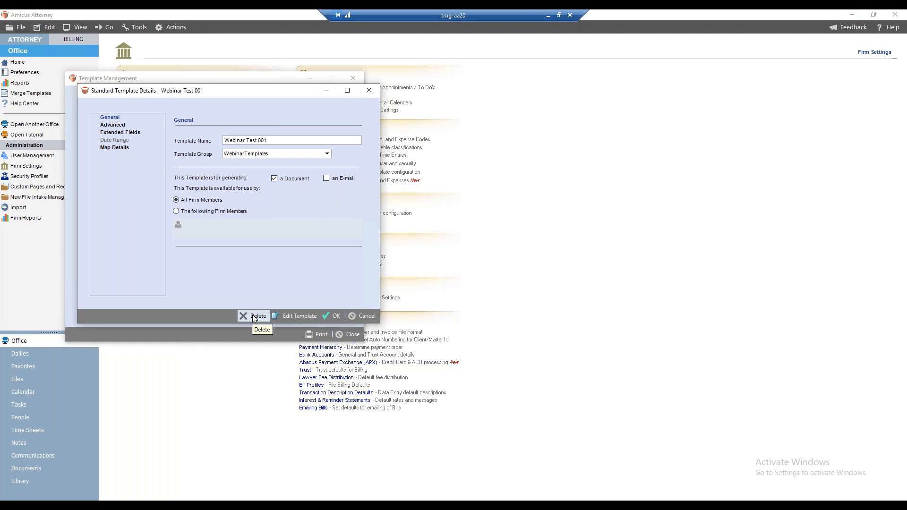
left_click(359, 316)
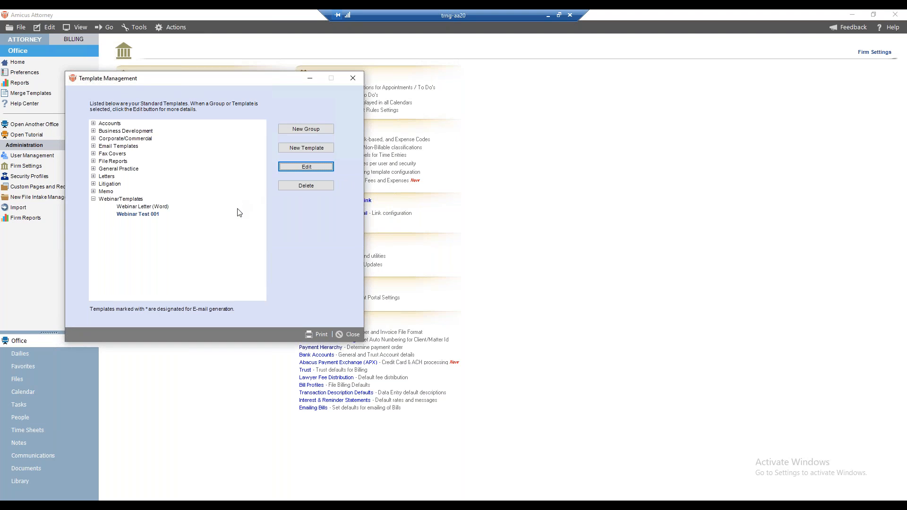
Step: Delete the Webinar Test 001 template from the WebinarTemplates group, permanently deleting its template file as well
left_click(144, 206)
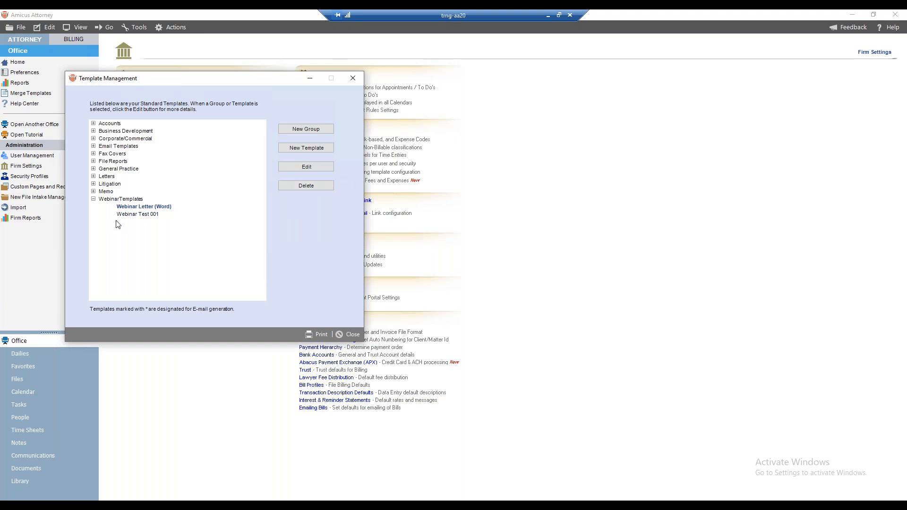
left_click(128, 215)
left_click(299, 188)
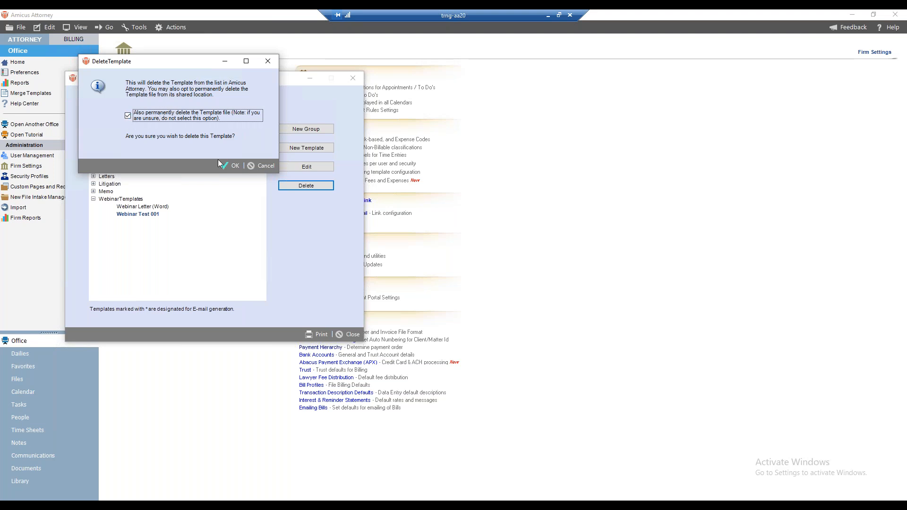
left_click(226, 166)
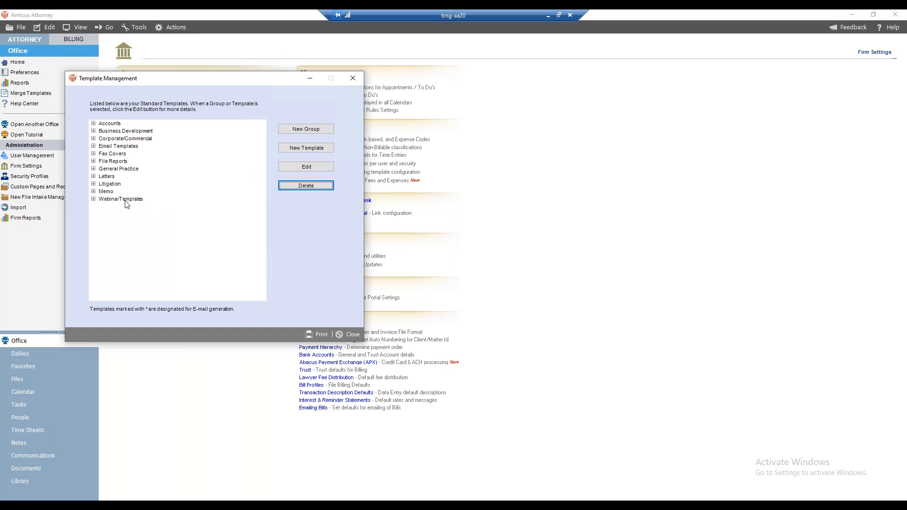
Step: Delete the Webinar Letter (Word) template from within its template details, including permanent deletion of the template file
left_click(125, 207)
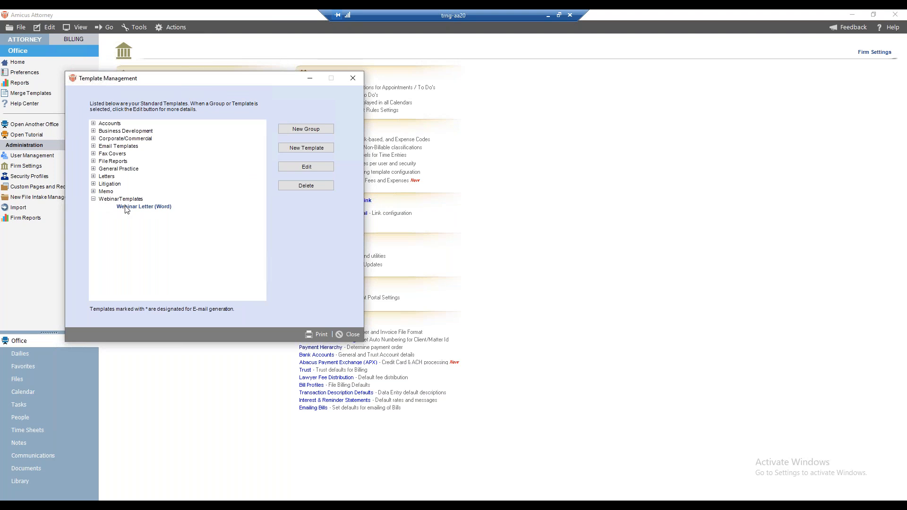
left_click(306, 170)
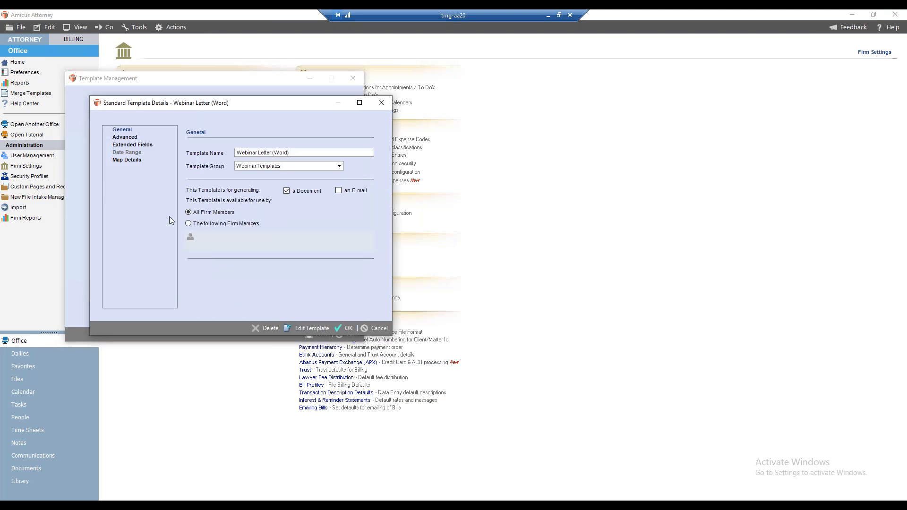
left_click(260, 329)
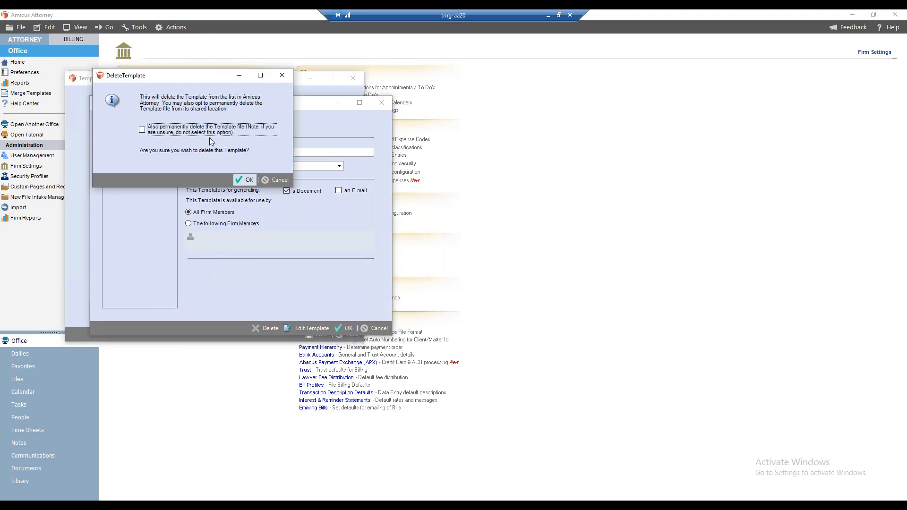
left_click(142, 131)
left_click(244, 180)
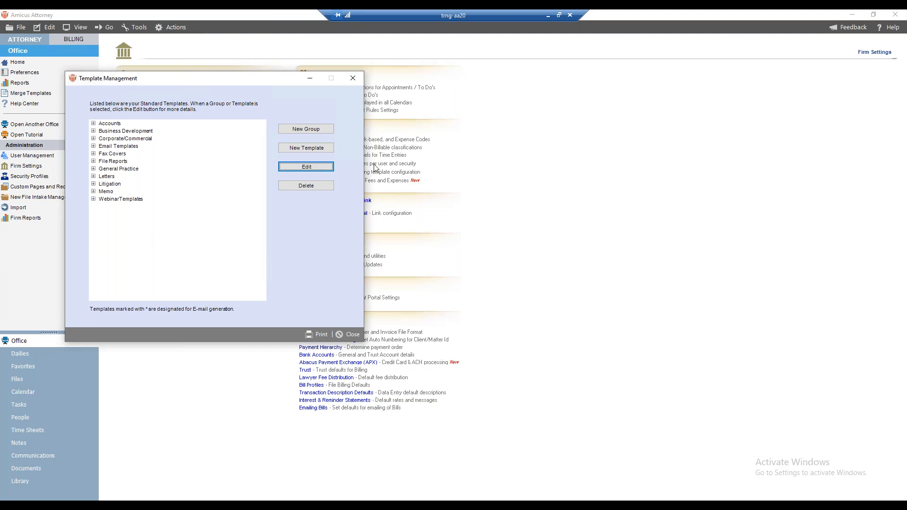
Step: Delete the WebinarTemplates group, including permanent deletion of its template files
left_click(93, 199)
left_click(124, 199)
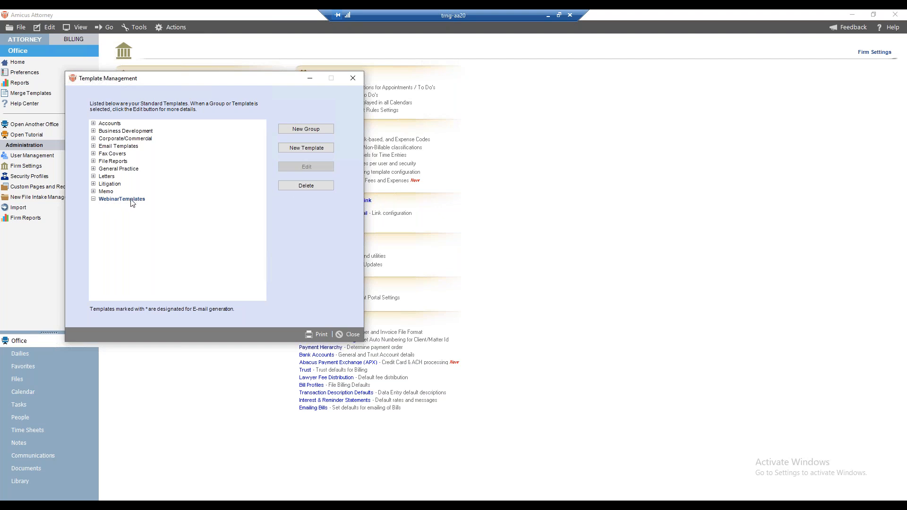
left_click(317, 186)
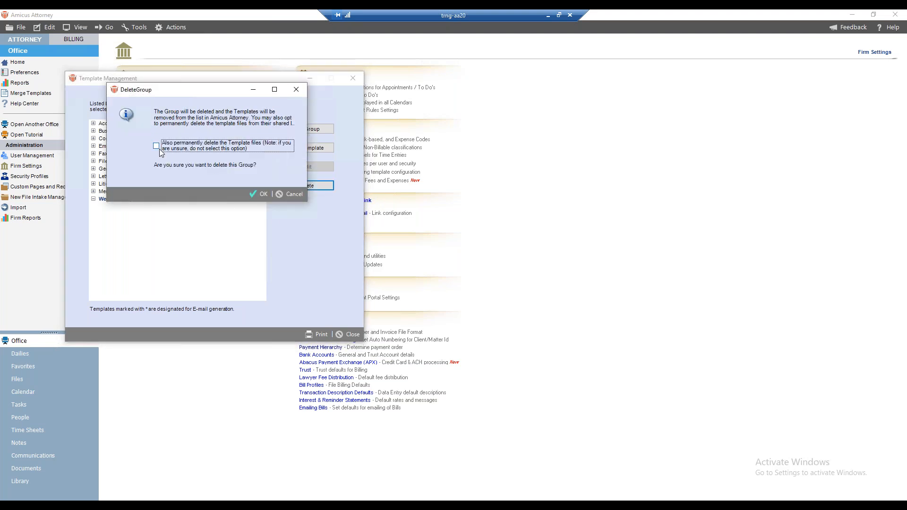
left_click(160, 147)
left_click(260, 194)
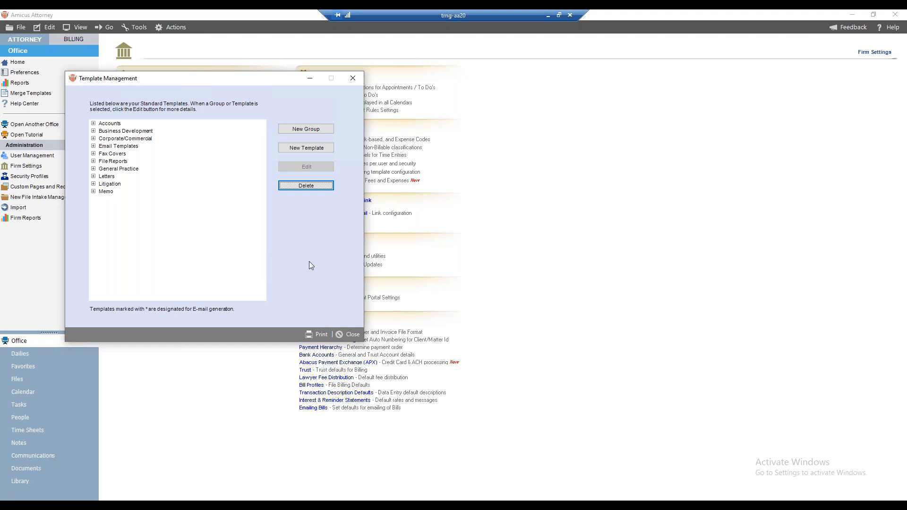
Step: Open the Blank Letter (Word) template from the Letters group for editing in Word
left_click(94, 177)
left_click(137, 191)
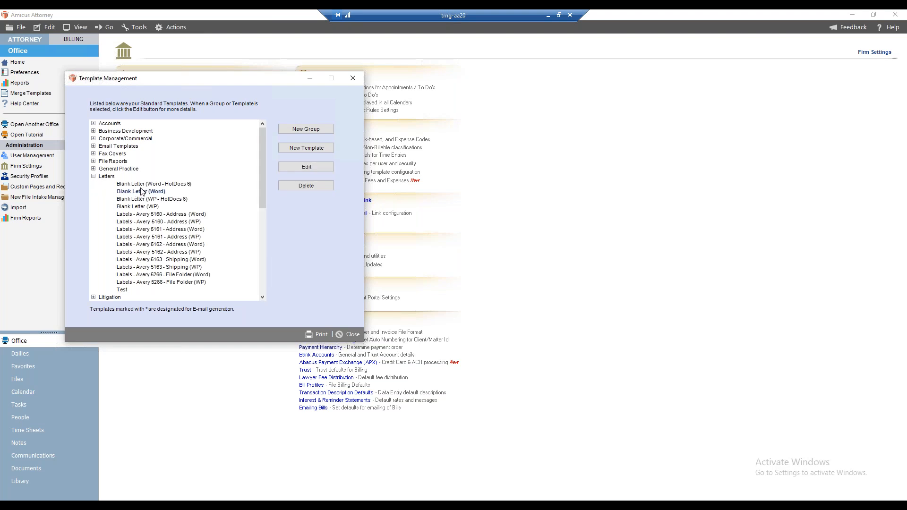
left_click(307, 168)
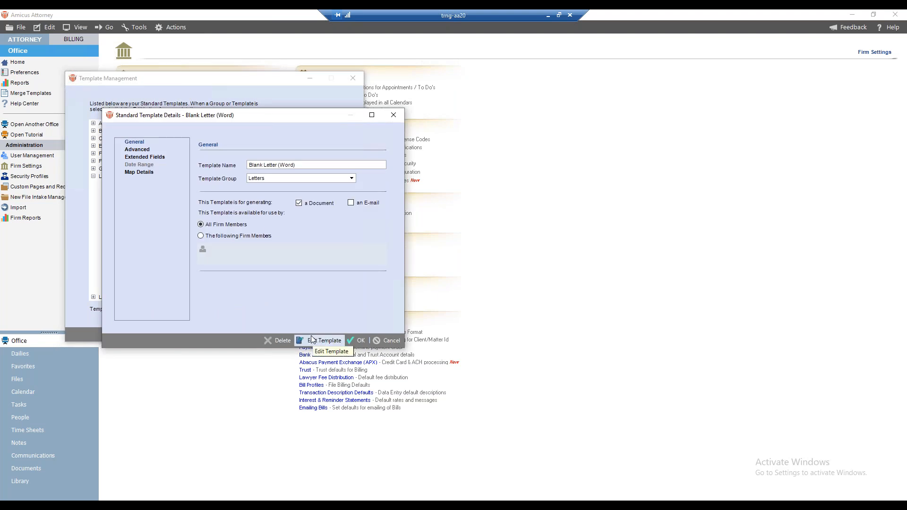
left_click(318, 341)
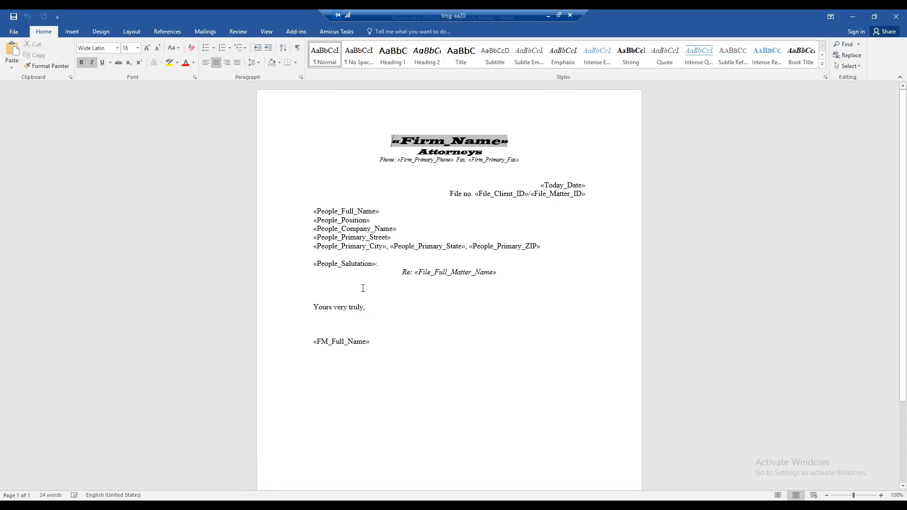
Step: Start inserting an Amicus merge field on the blank line above "Yours very truly", using the File Custom Information category
left_click(397, 288)
left_click(303, 33)
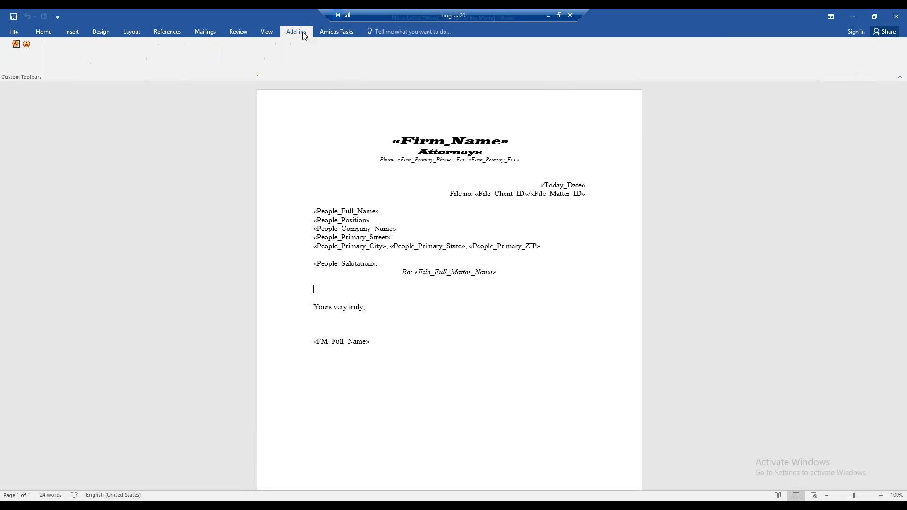
left_click(27, 44)
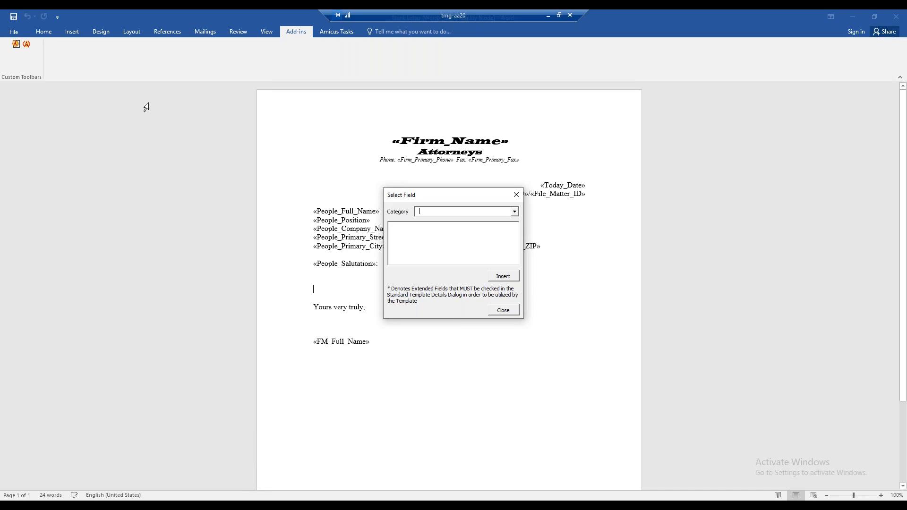
left_click(515, 211)
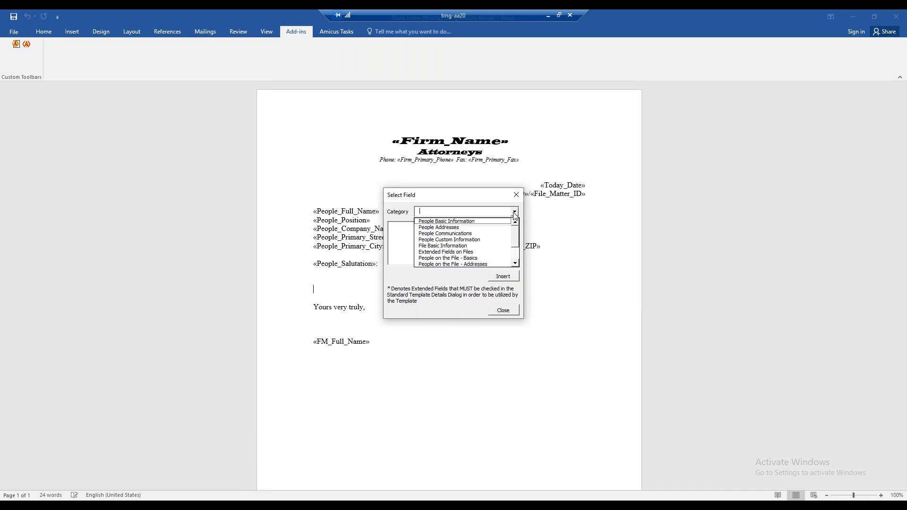
left_click(492, 240)
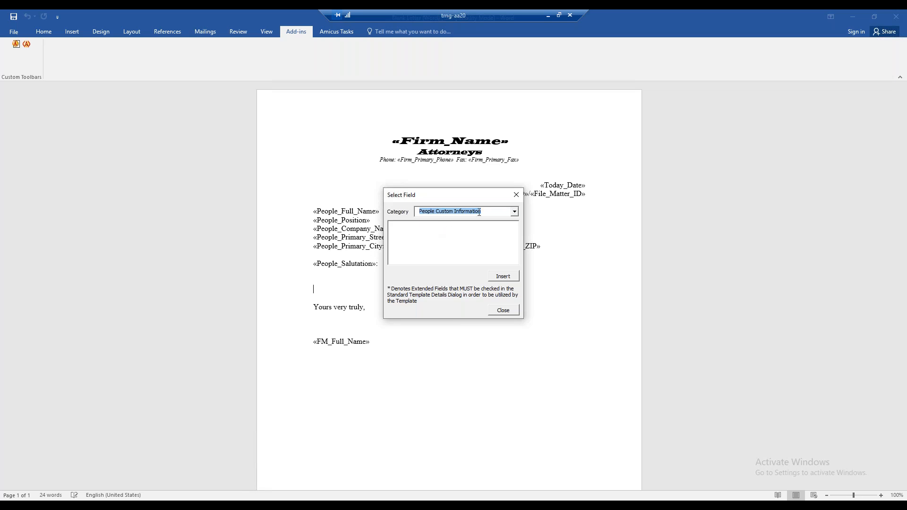
left_click(515, 212)
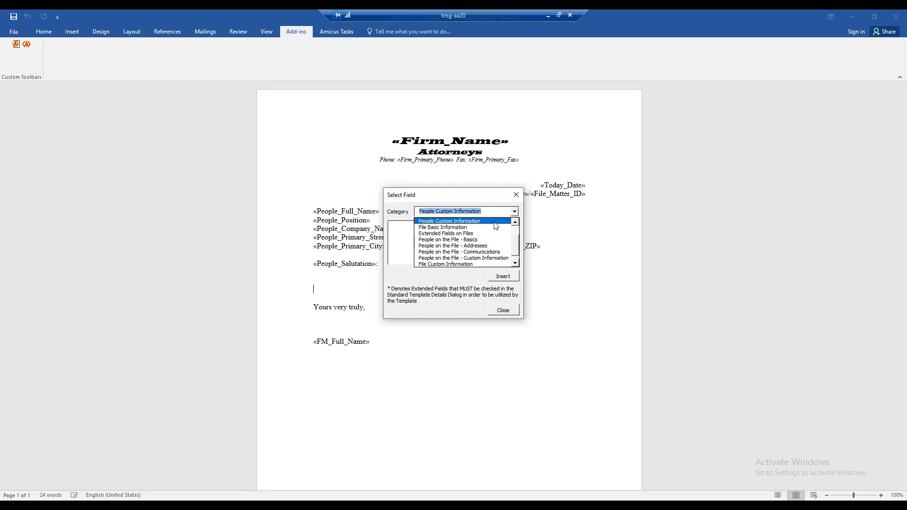
left_click(466, 264)
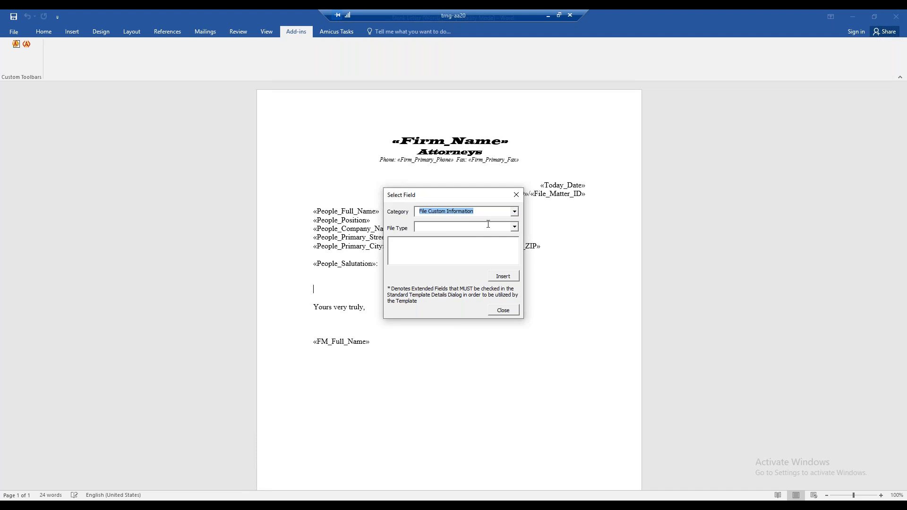
Step: Insert the ssn1 custom field of the Civil Litigation file type into the letter body and close the field selection
left_click(515, 228)
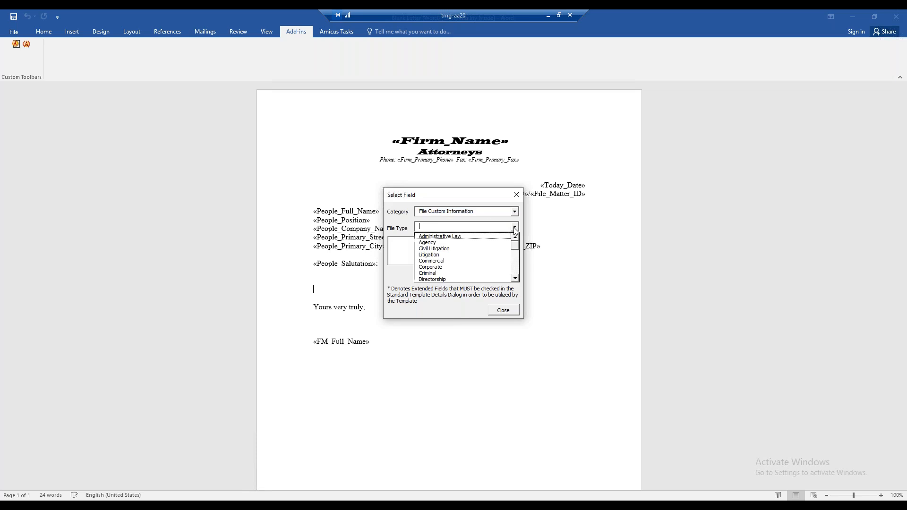
left_click(439, 250)
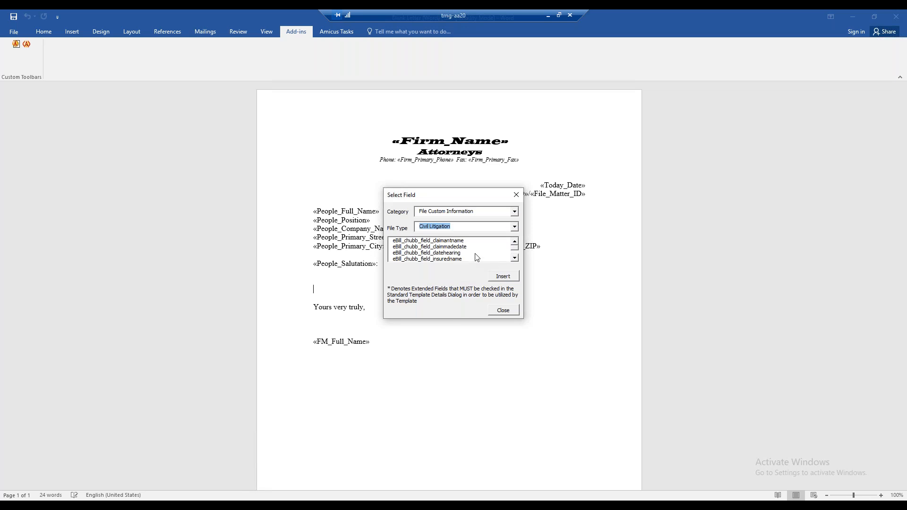
left_click(515, 258)
left_click(515, 258)
left_click(515, 258)
left_click(515, 258)
left_click(515, 258)
left_click(515, 258)
left_click(515, 258)
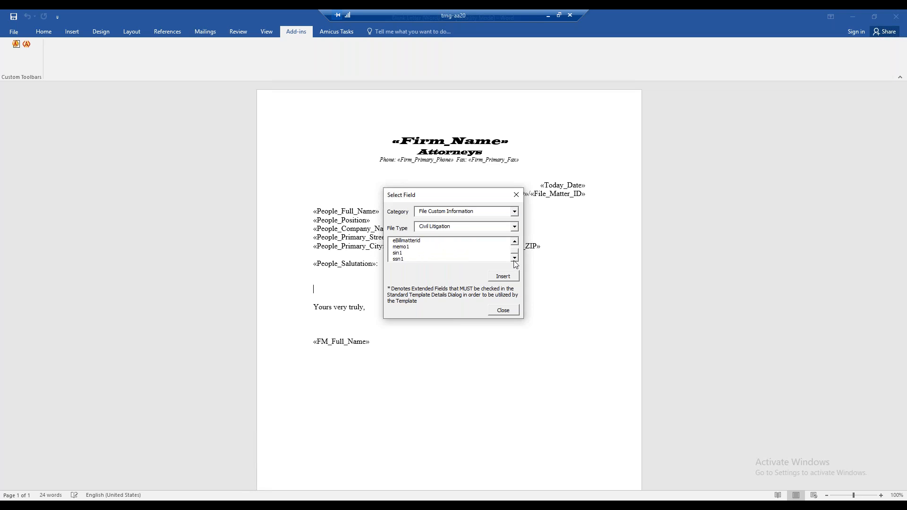
left_click(402, 248)
left_click(398, 254)
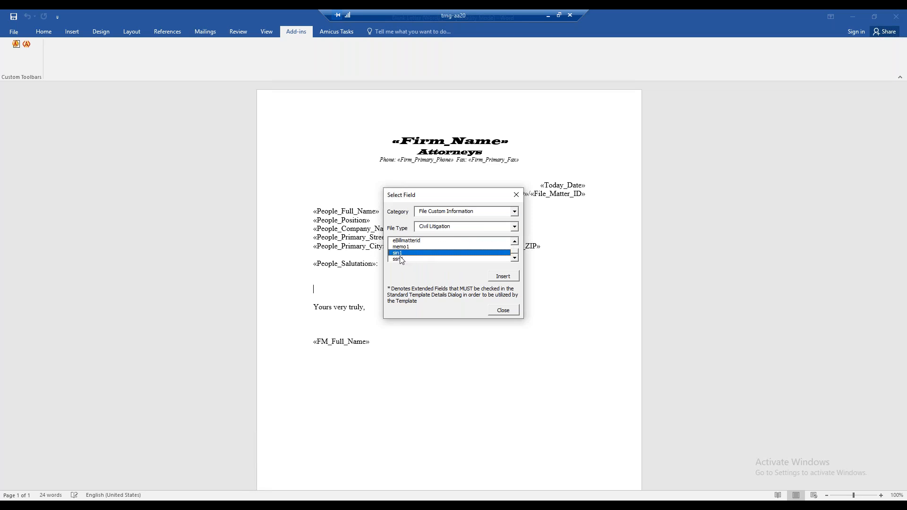
left_click(400, 260)
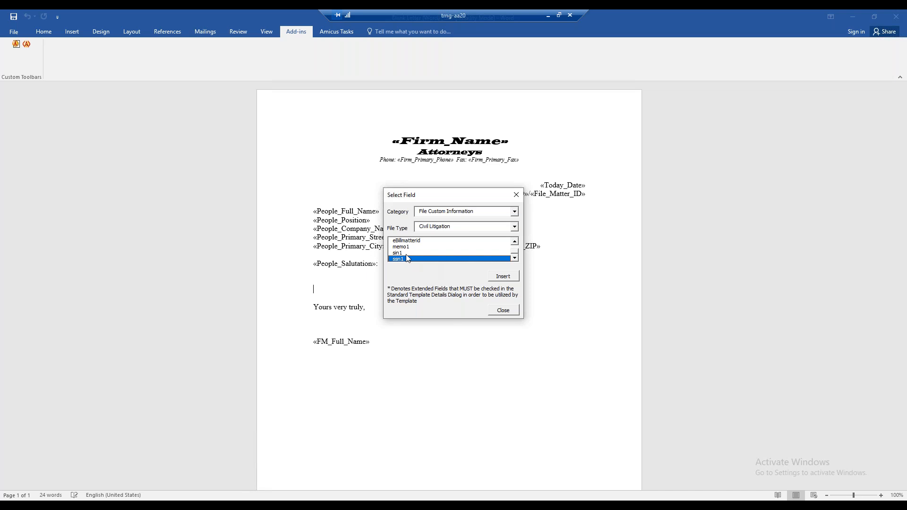
left_click(495, 277)
left_click(503, 310)
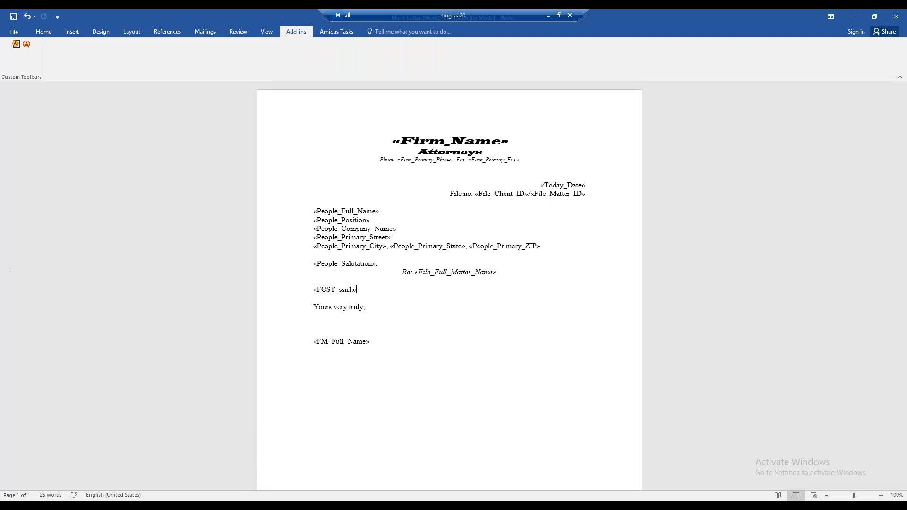
Step: Close the Blank Letter (Word) template without saving its changes and leave Template Management
left_click(896, 16)
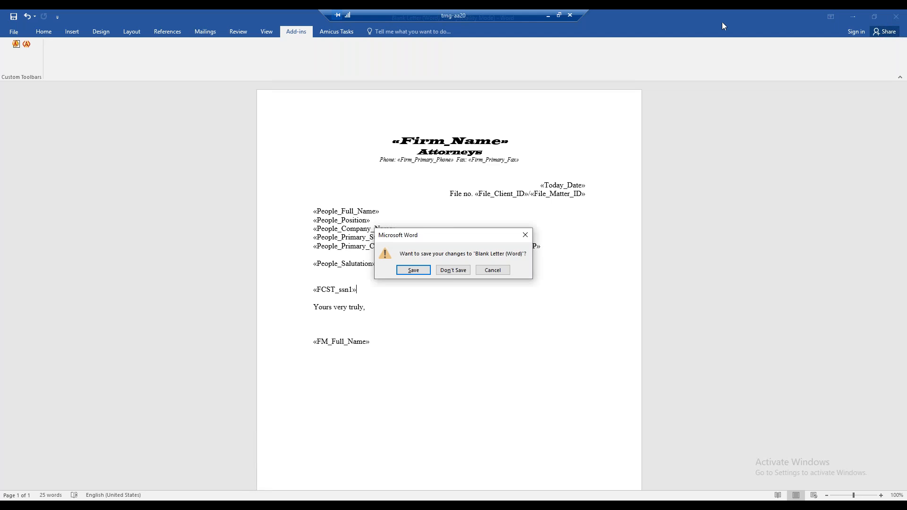
left_click(466, 270)
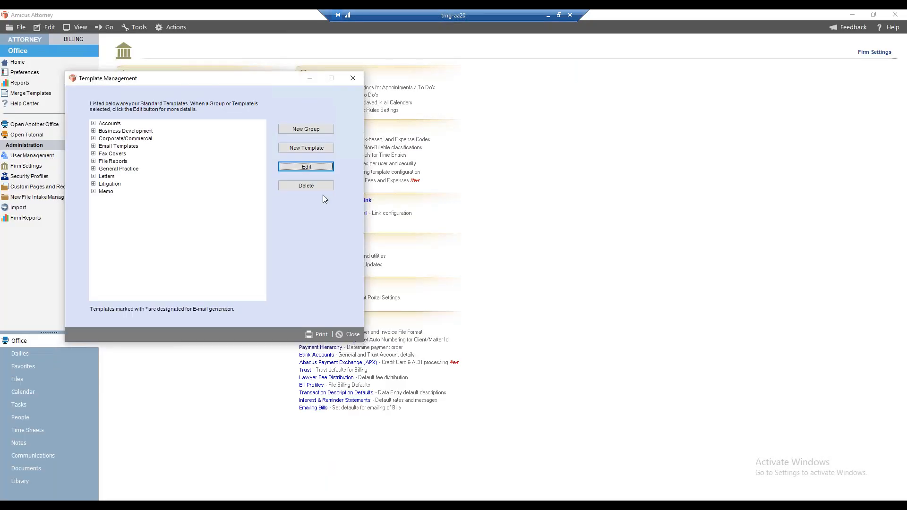
left_click(351, 335)
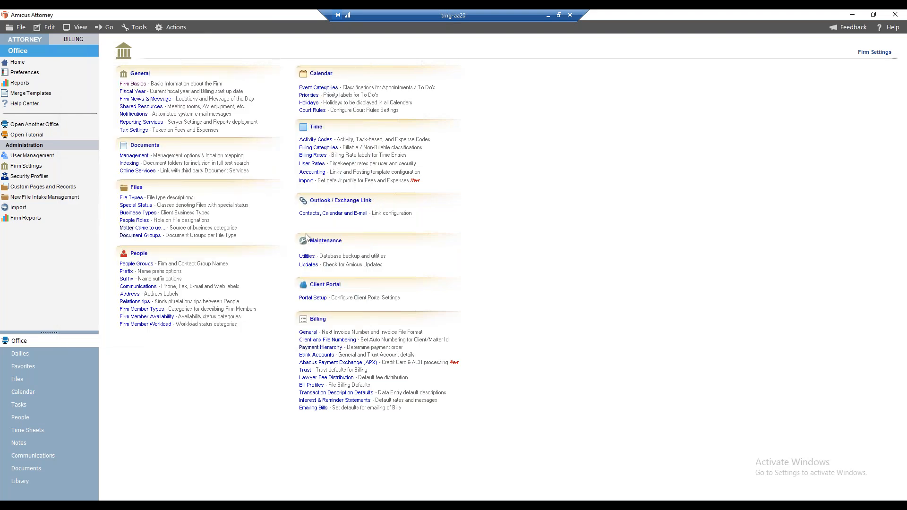